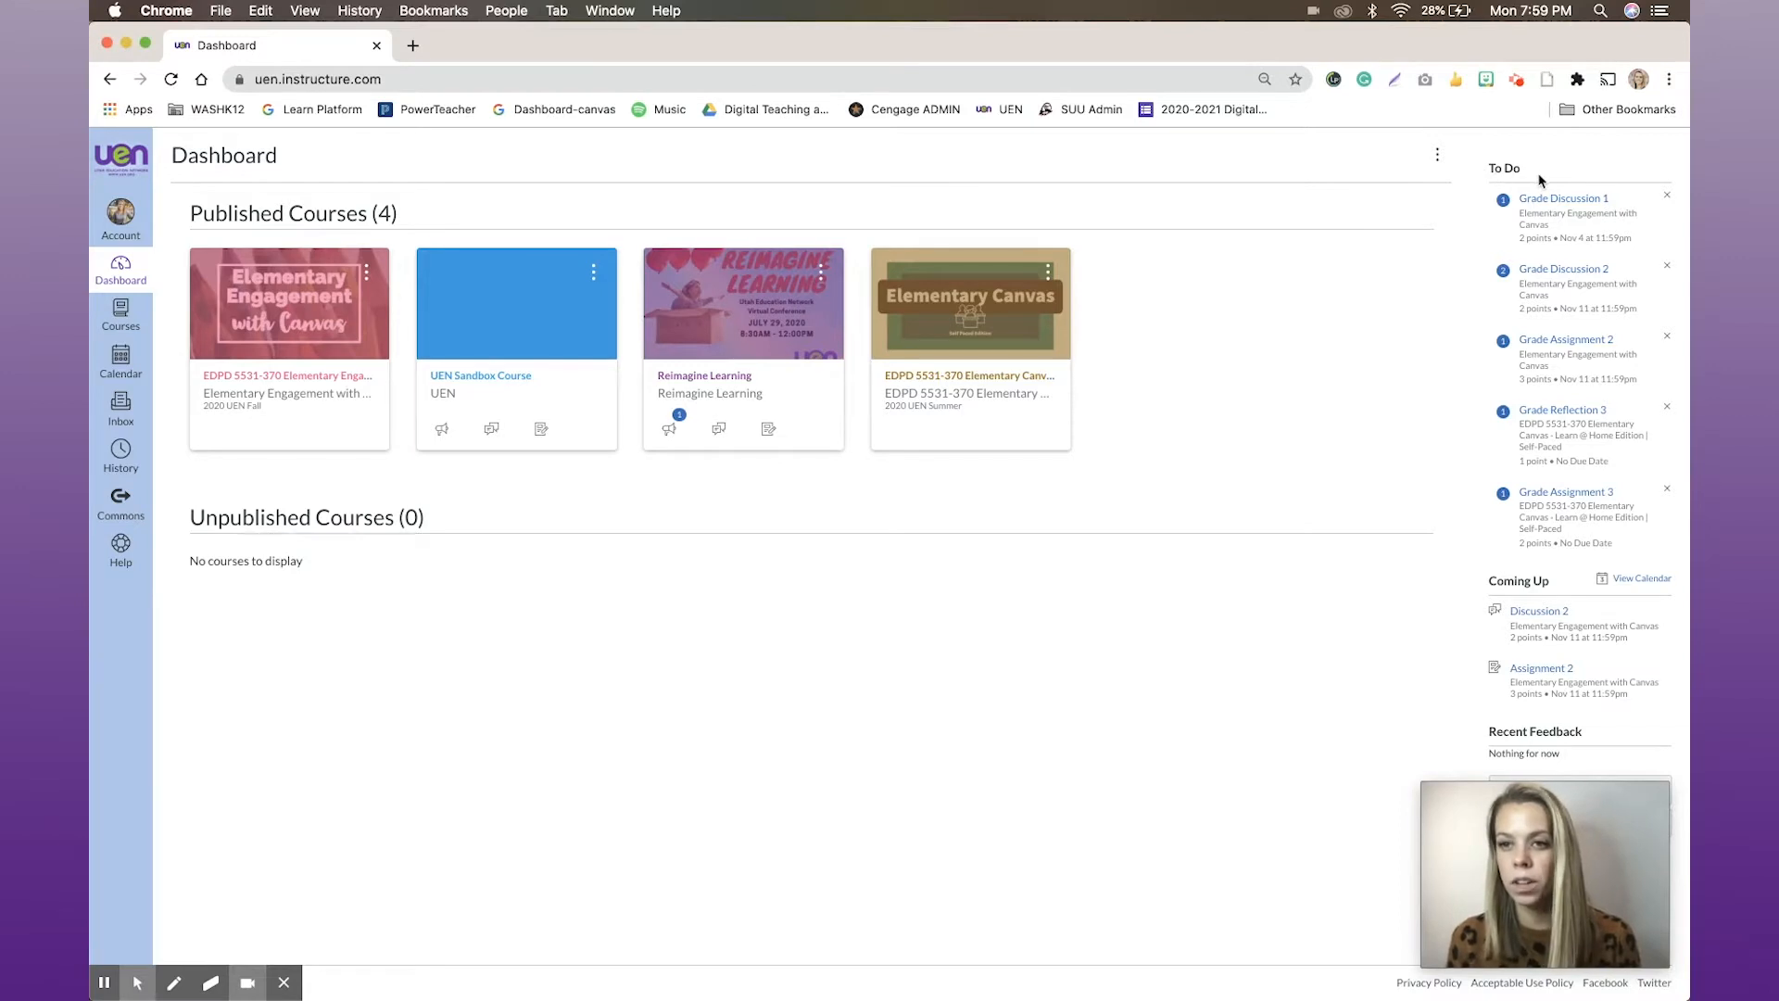
Open Discussion 1 for grading from the dashboard's to-do list and read through the first student's posts
click(1584, 211)
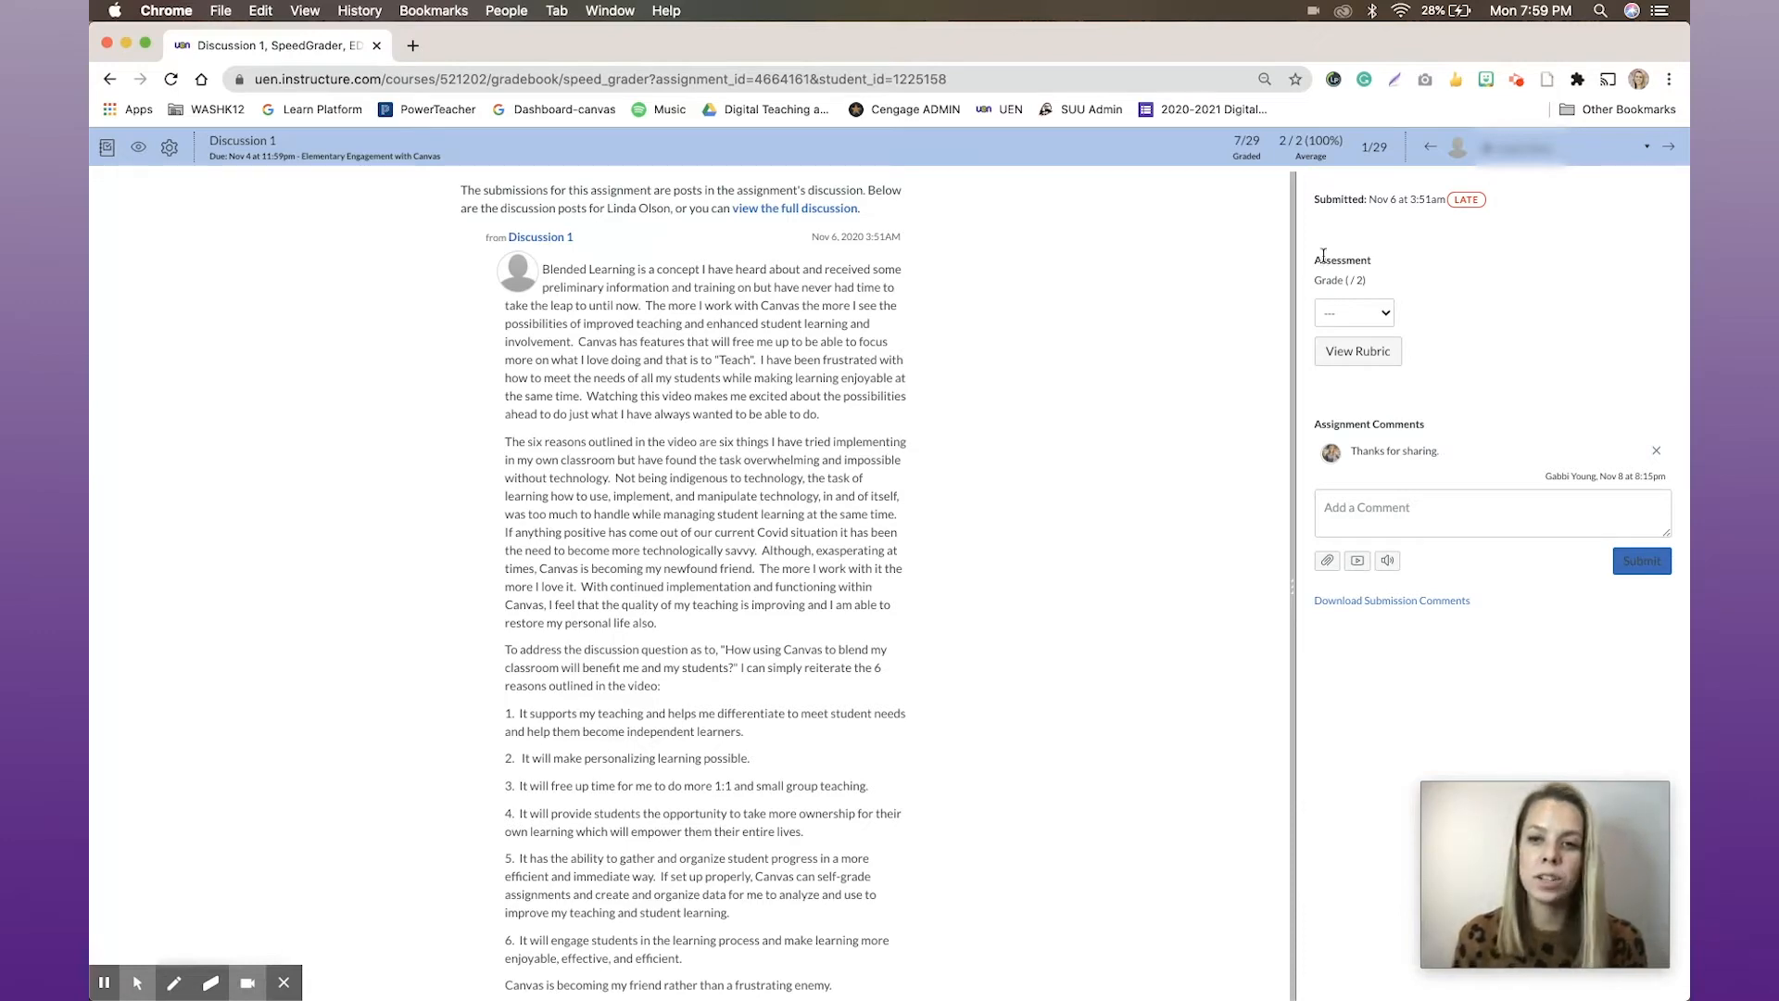
scroll(932, 377, down, 8)
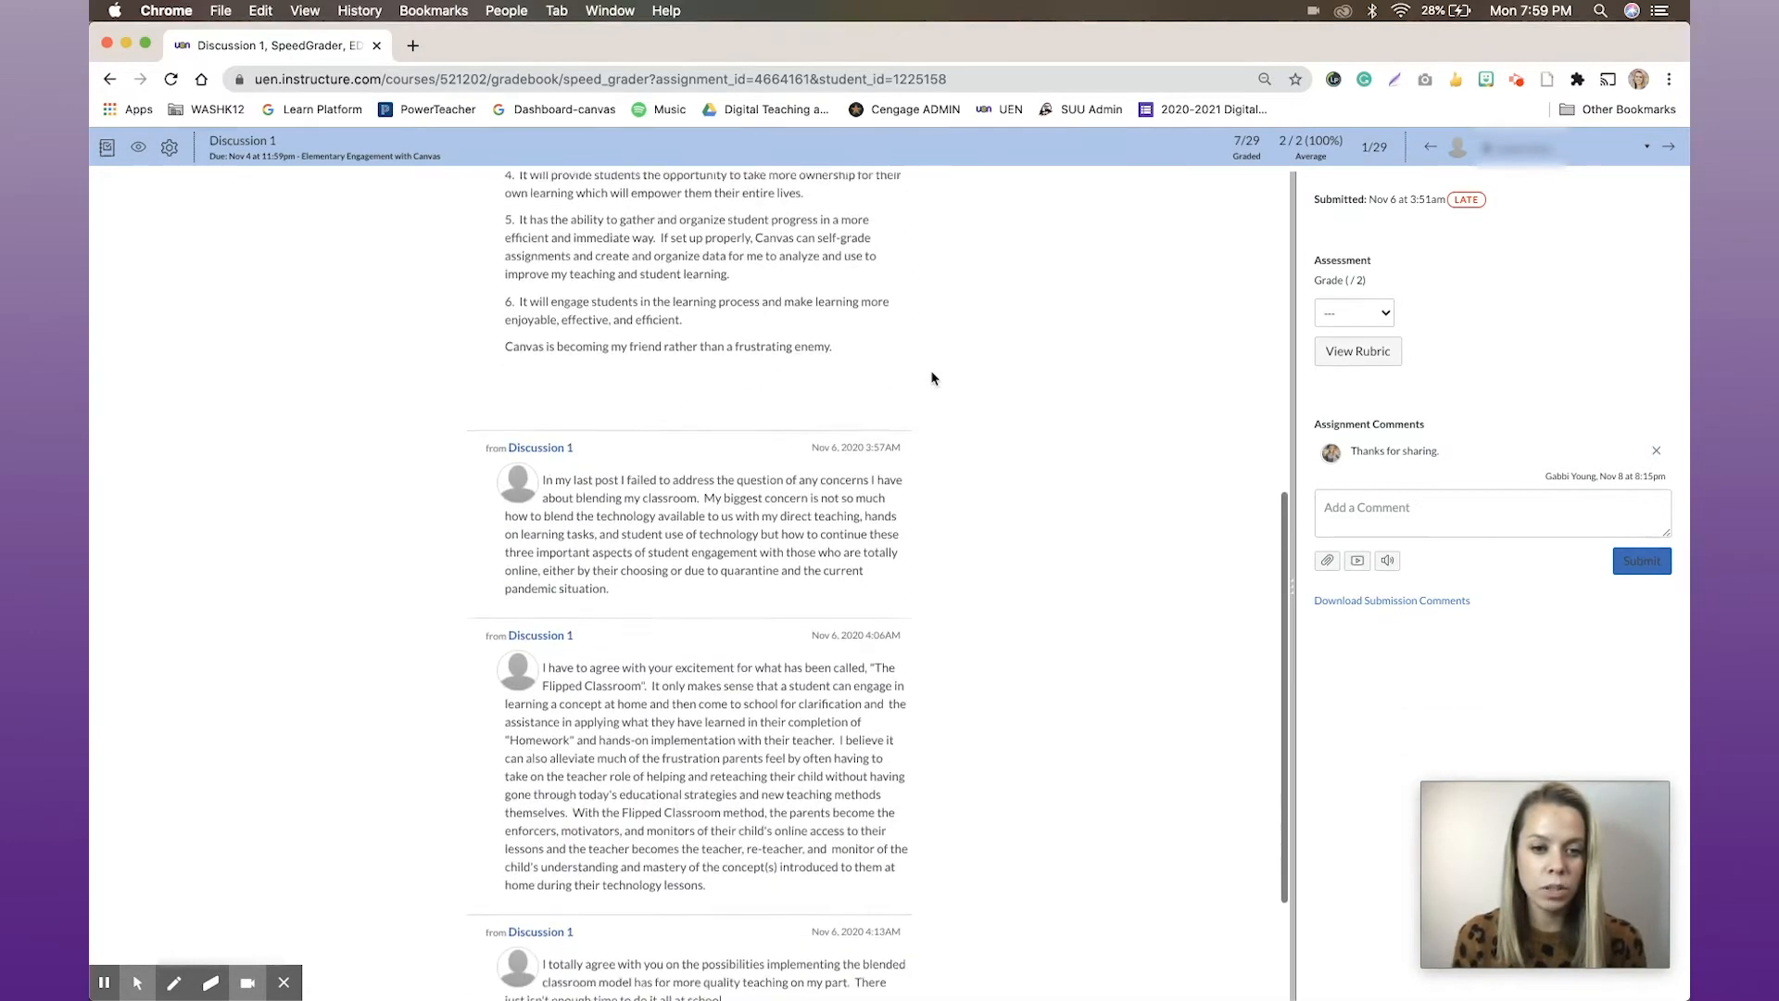
scroll(932, 377, up, 8)
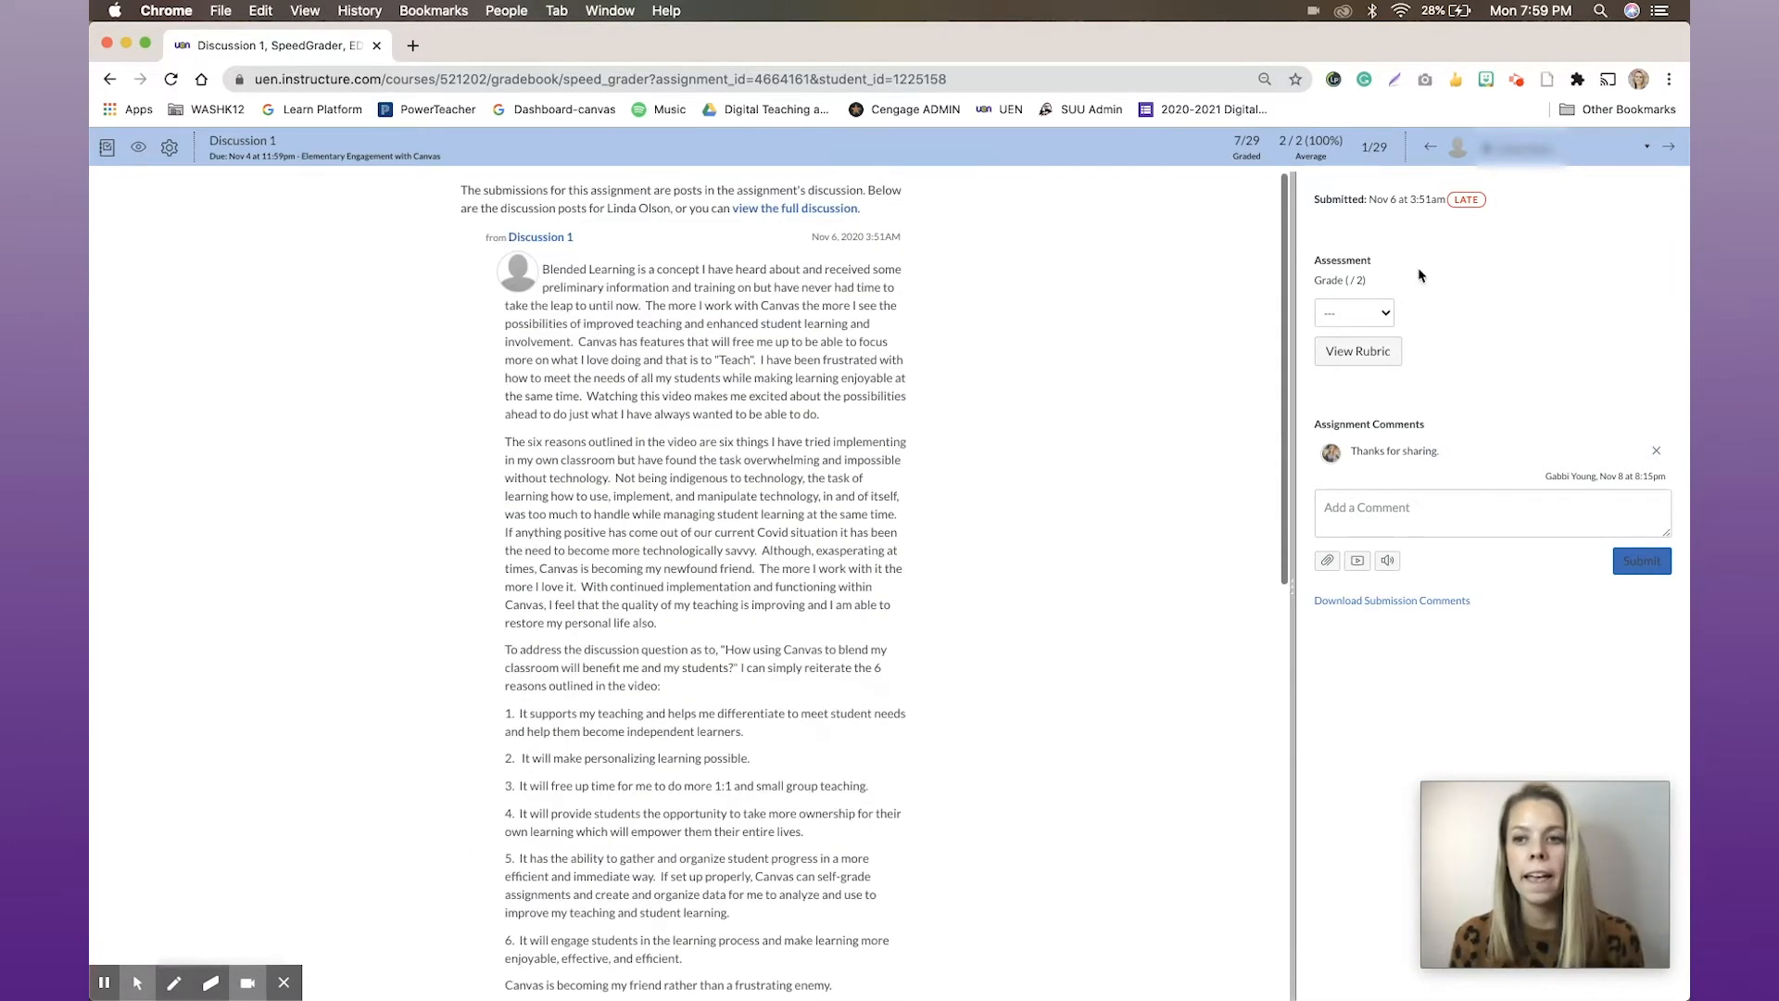
Review the available grade choices and the Discussion 1 rubric for this submission without assigning a grade
click(1385, 315)
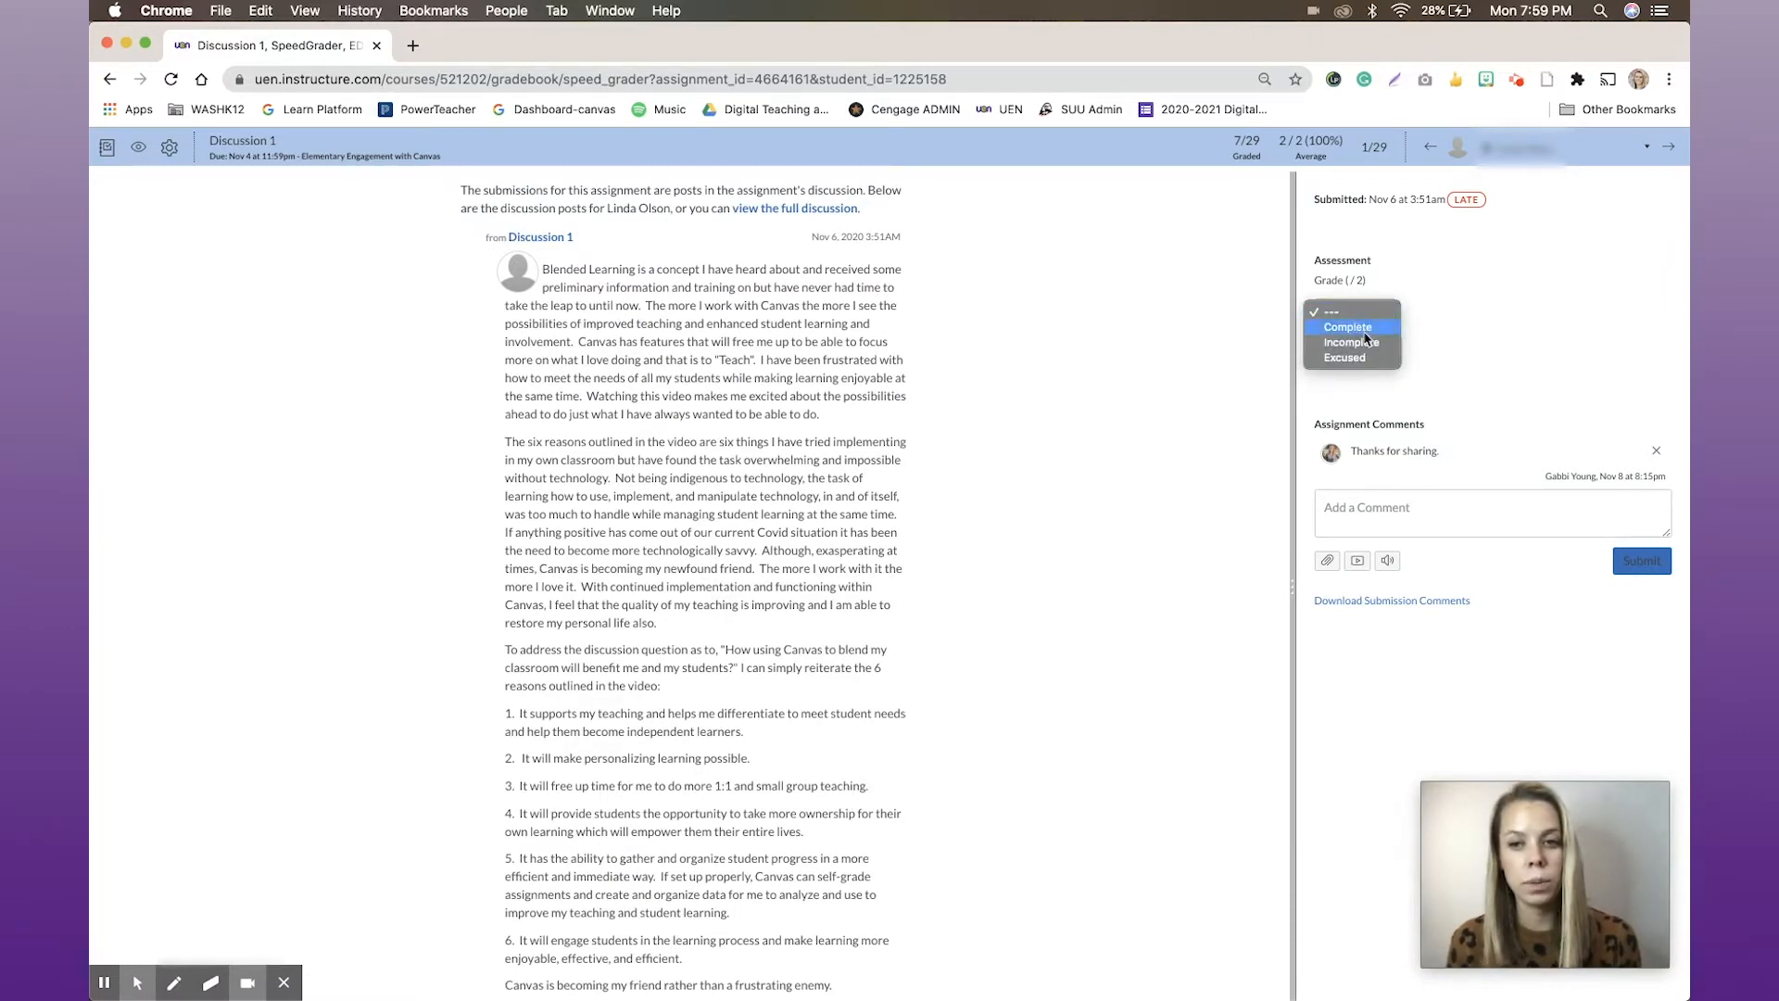
click(1467, 357)
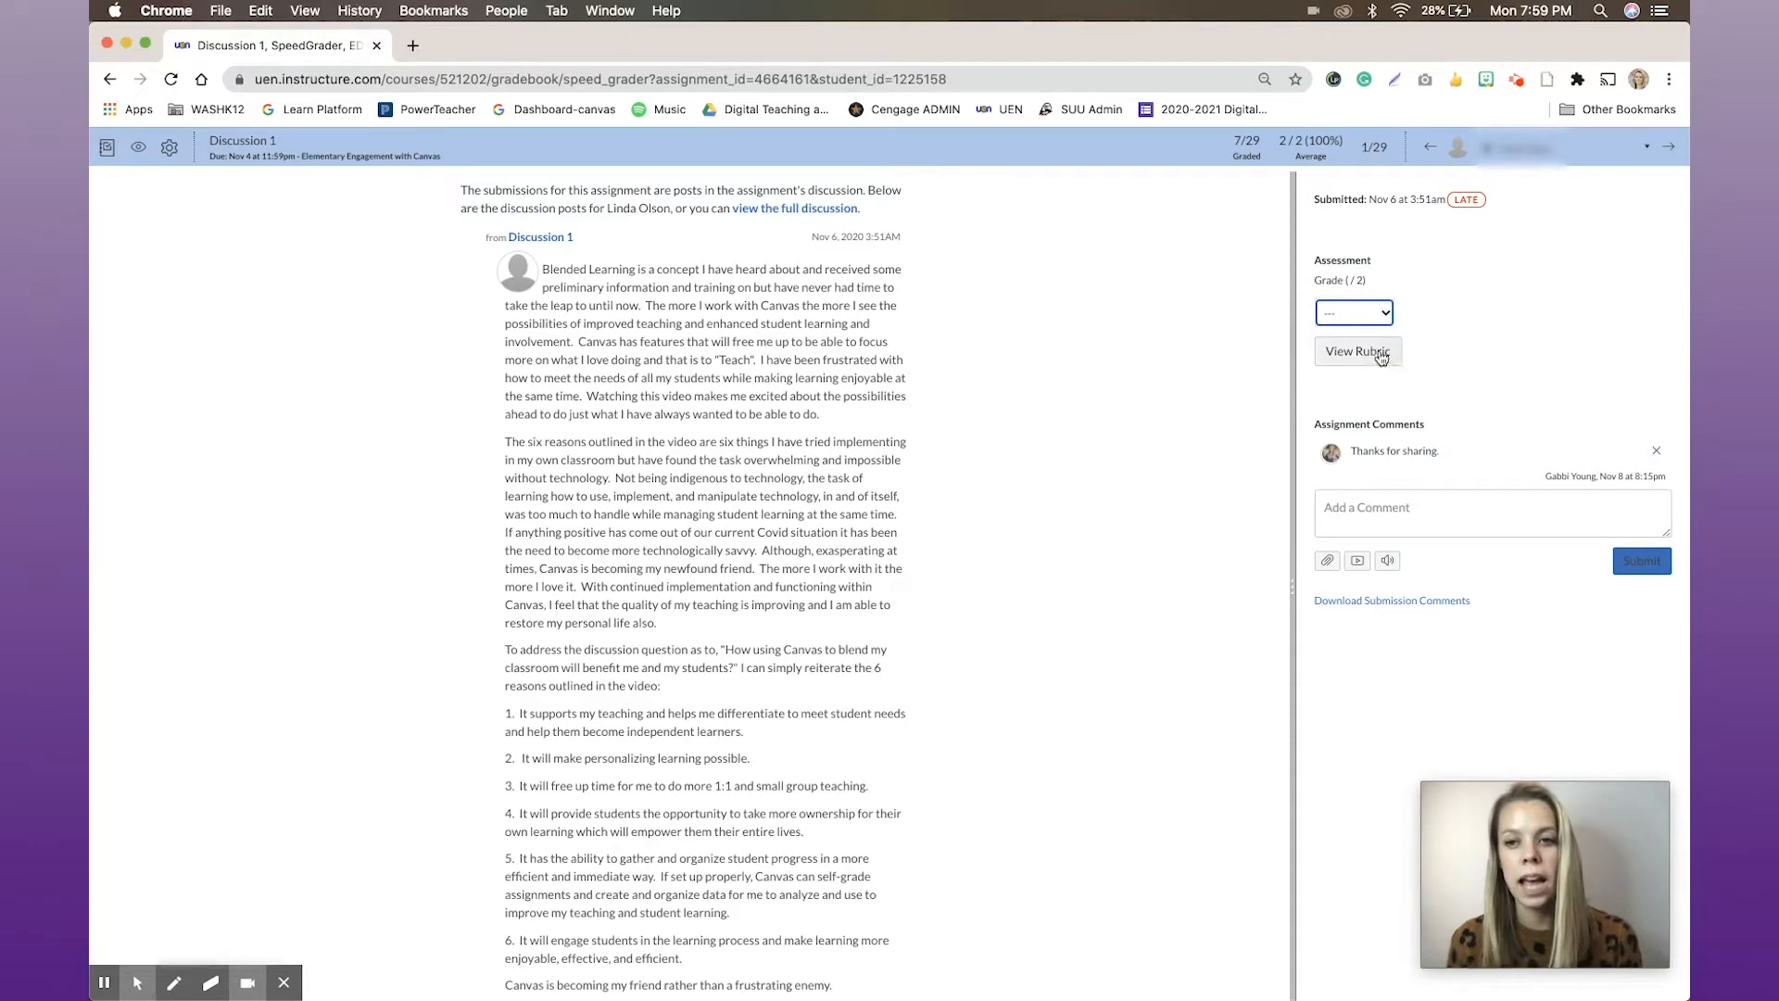
click(1380, 358)
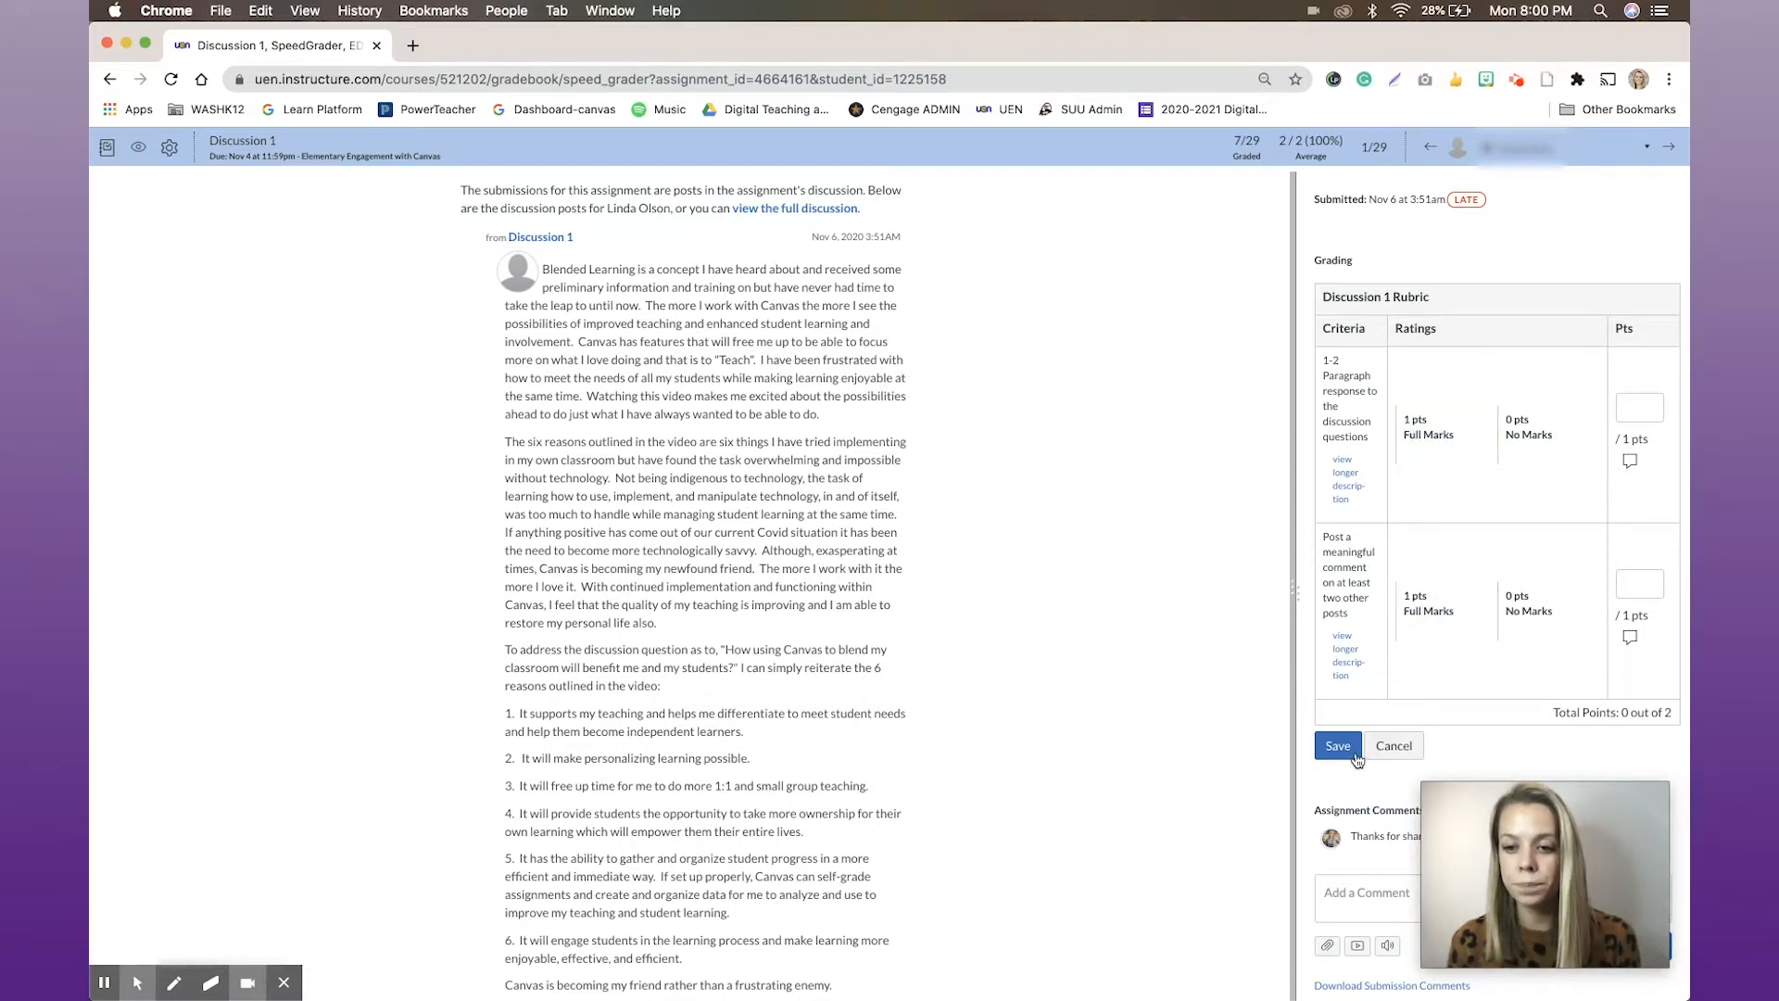
scroll(1357, 760, down, 1)
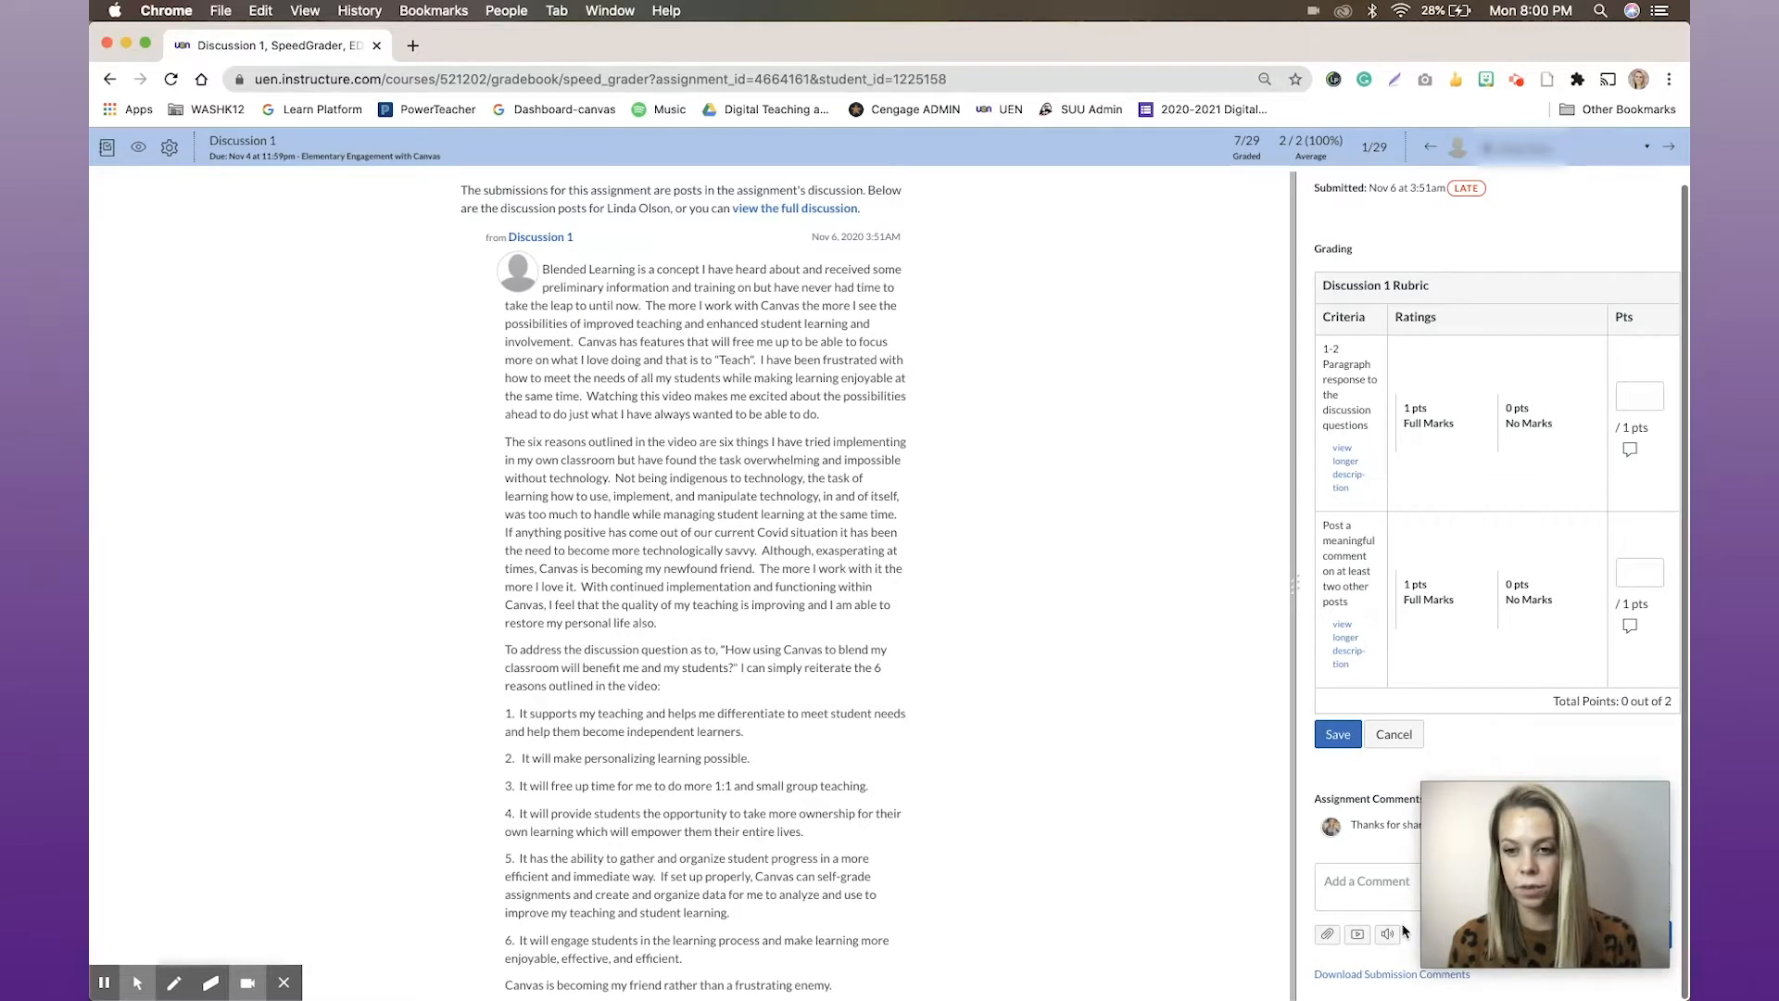
scroll(1328, 734, up, 1)
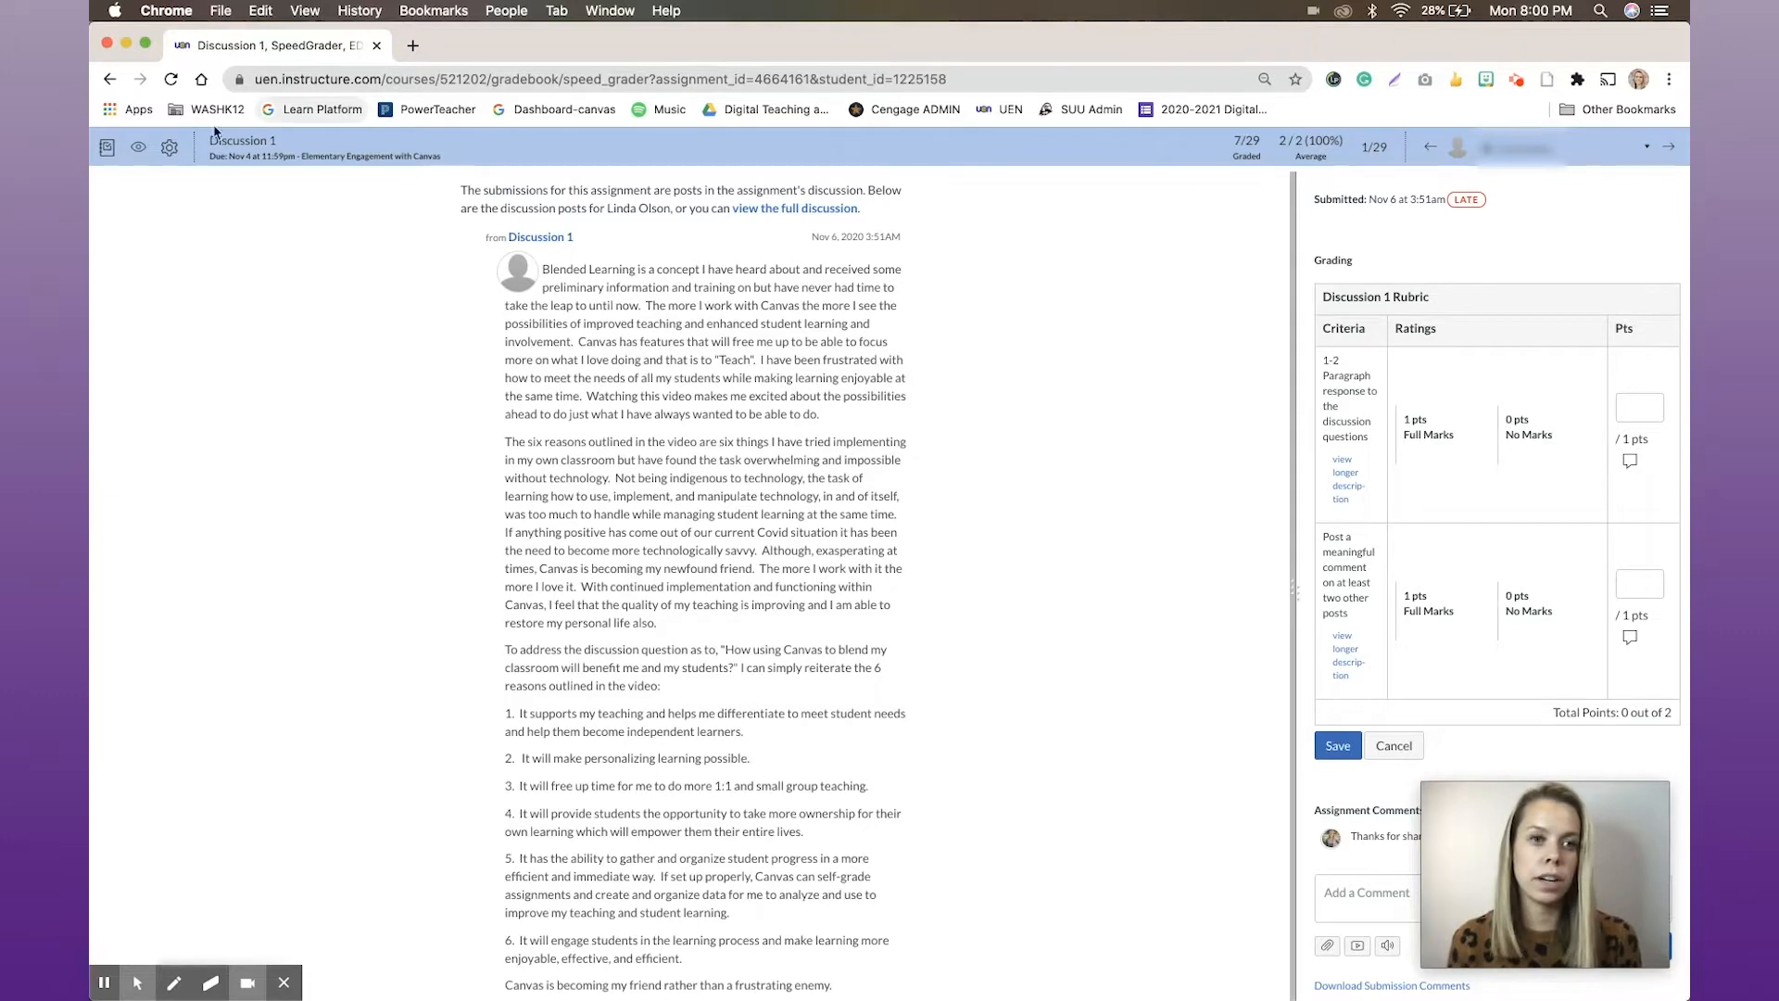
View the course gradebook from SpeedGrader and return to the dashboard
click(107, 148)
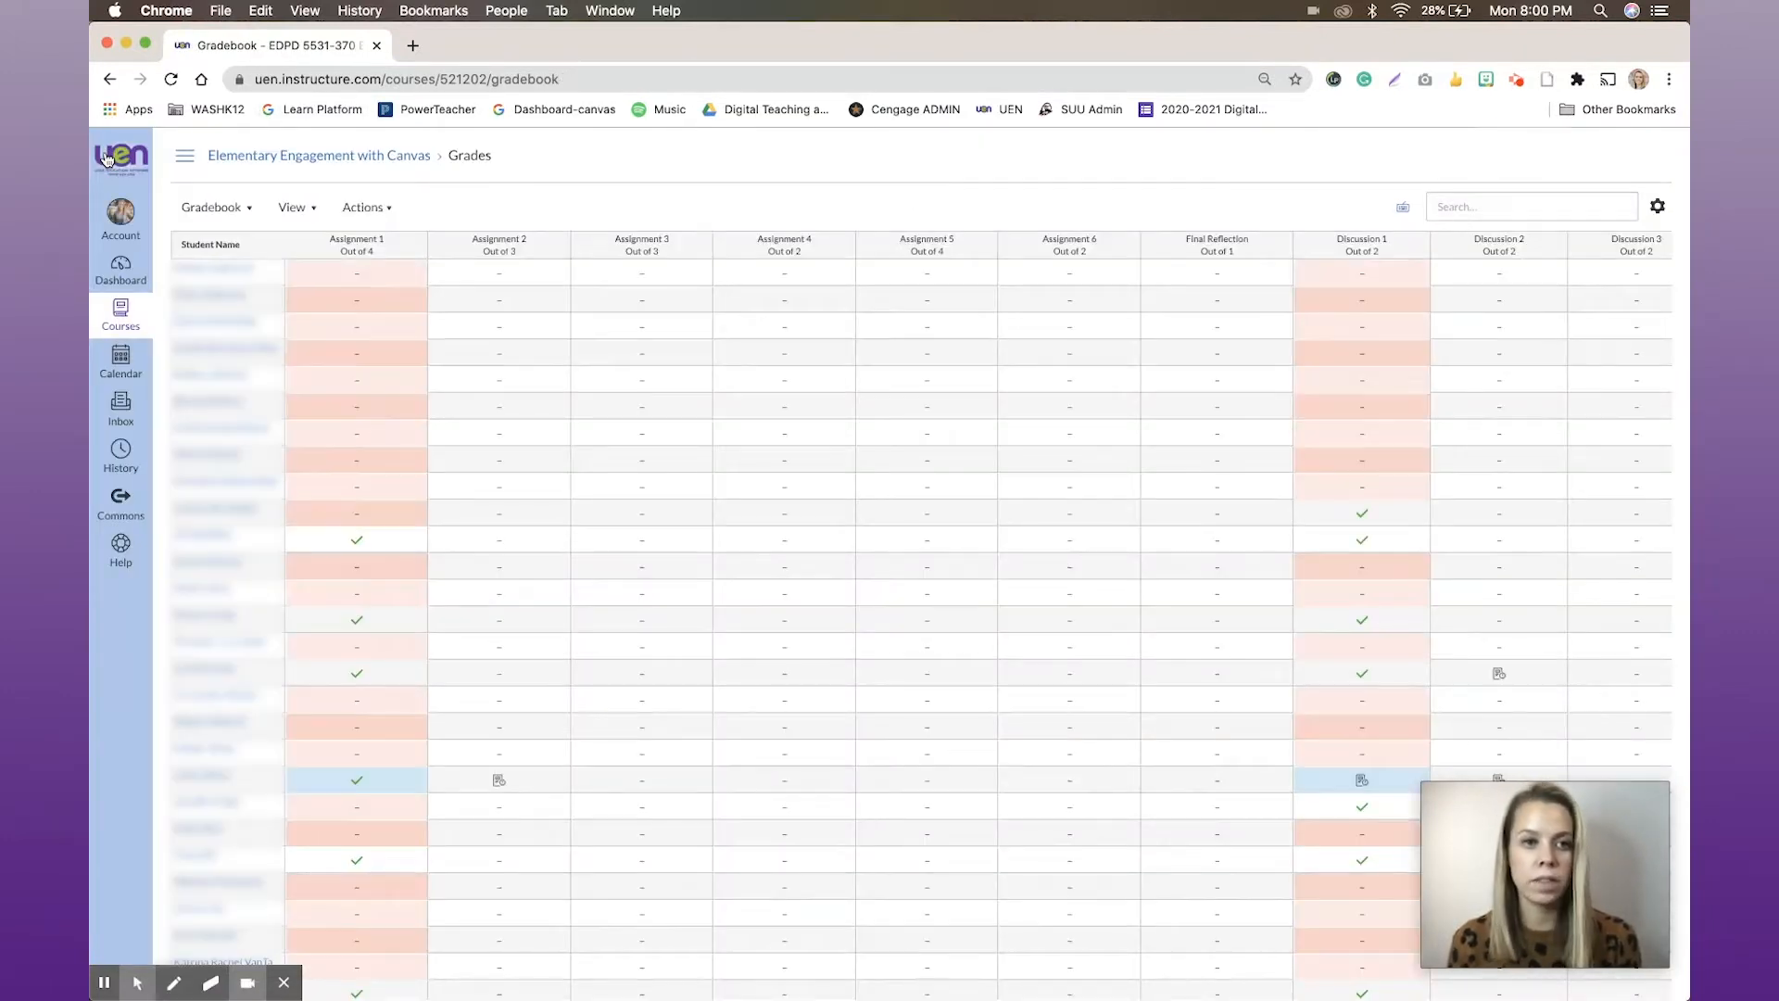
click(117, 274)
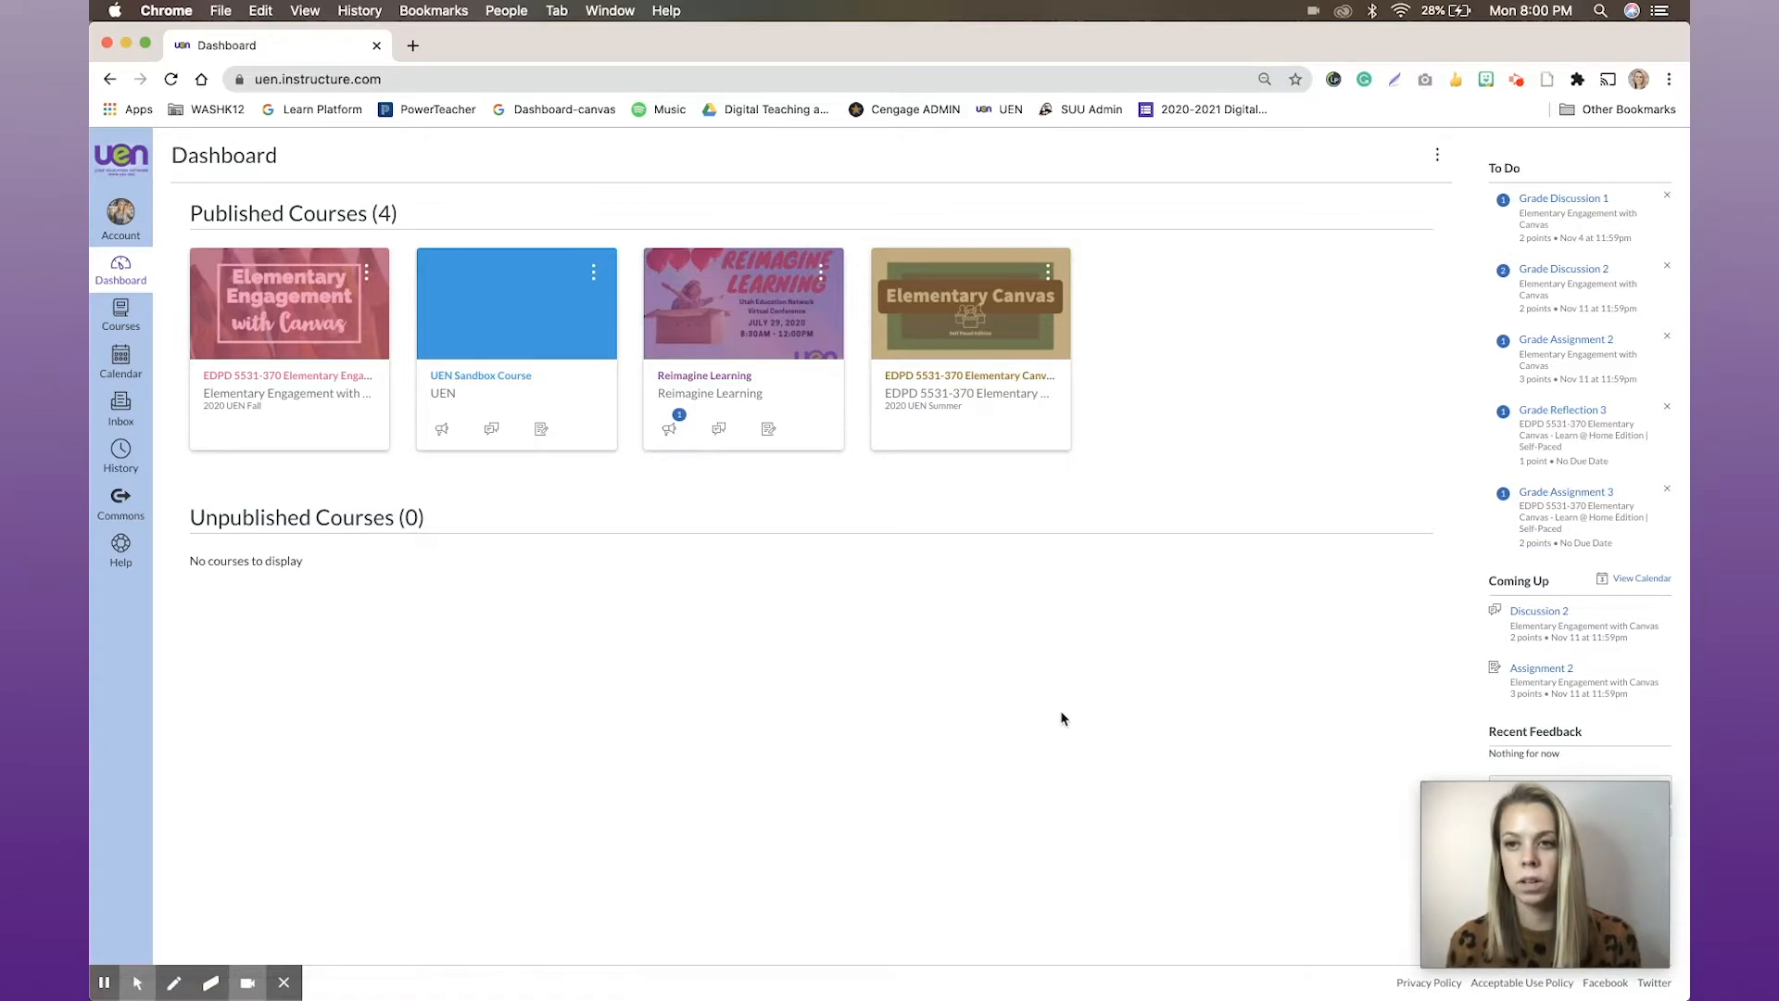
Open the Elementary Engagement with Canvas course, view Discussion 1 in SpeedGrader from its to-do list, and return to the course home page
click(303, 298)
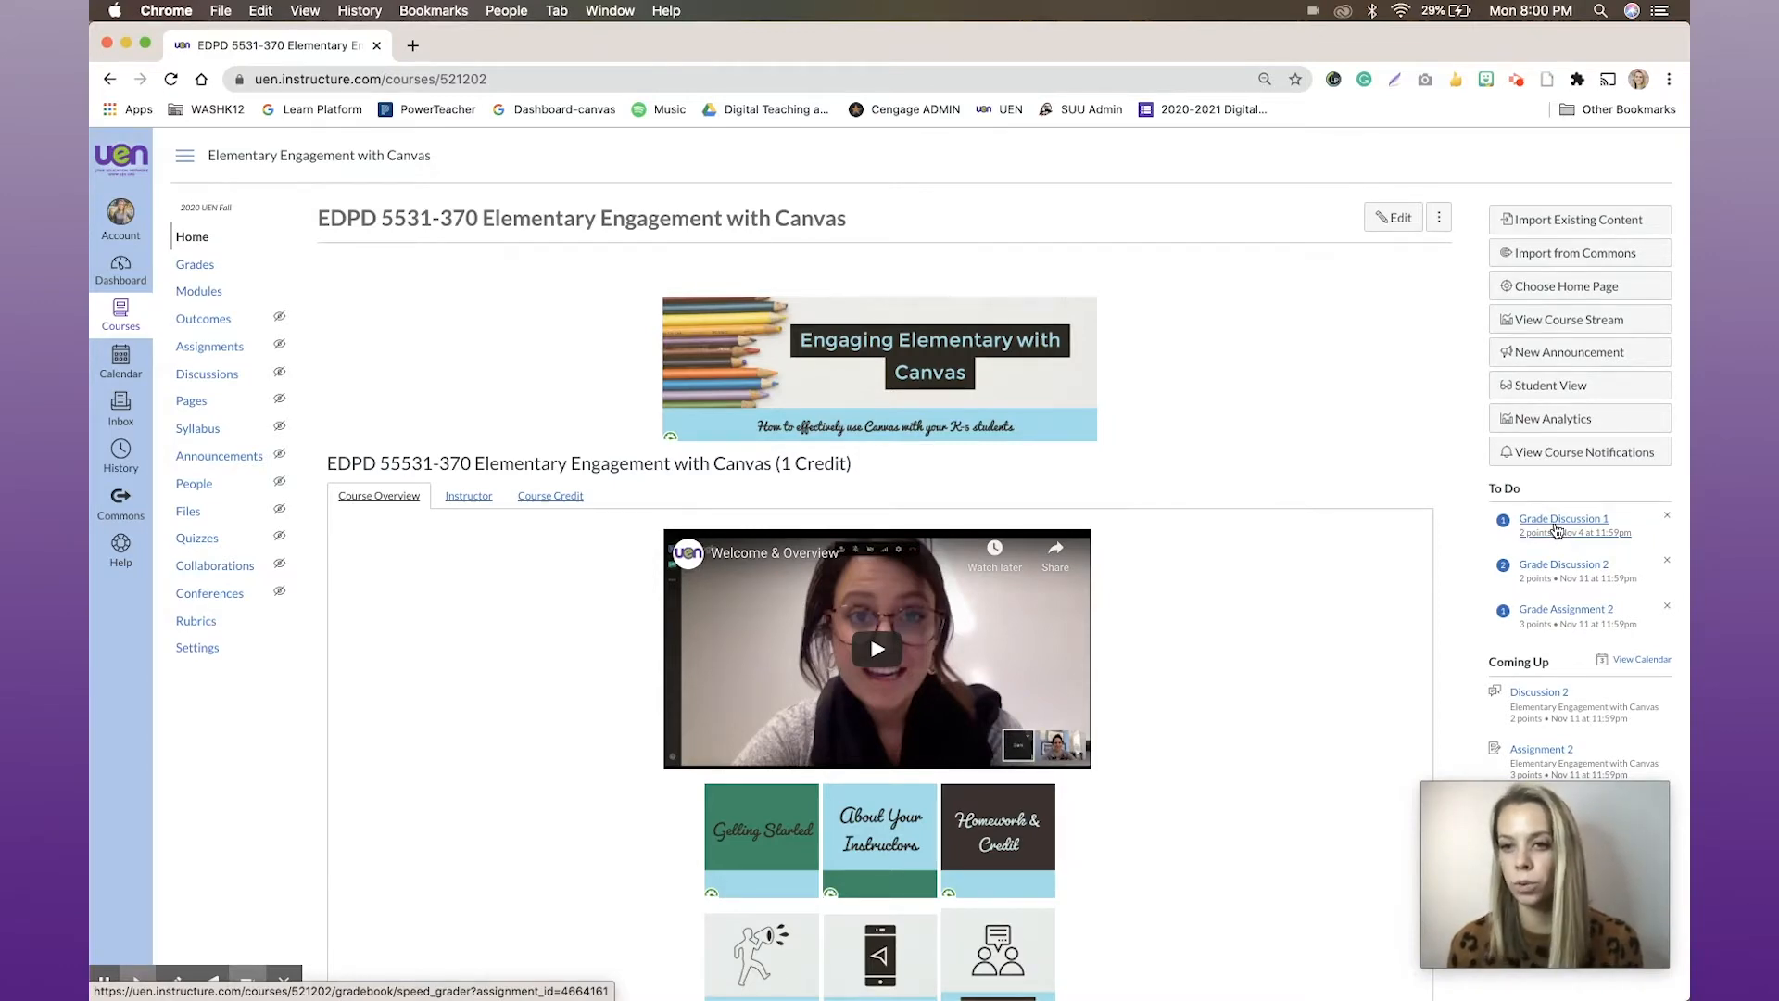
click(1557, 530)
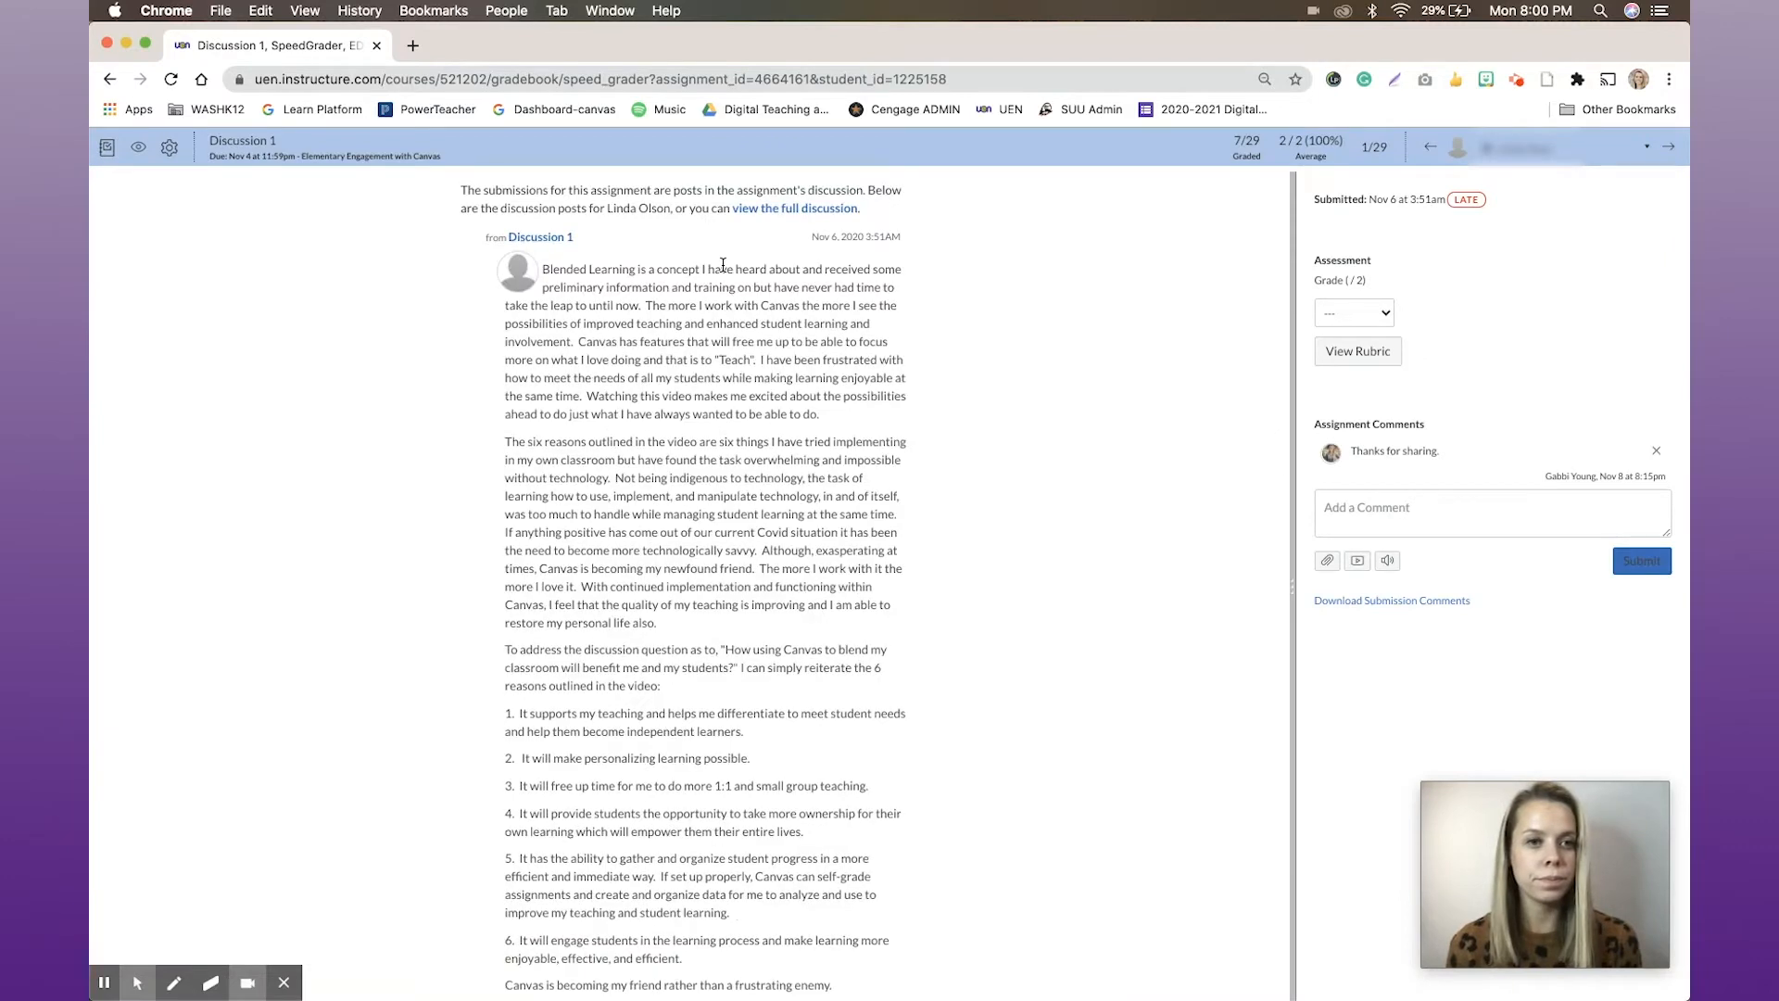
click(110, 78)
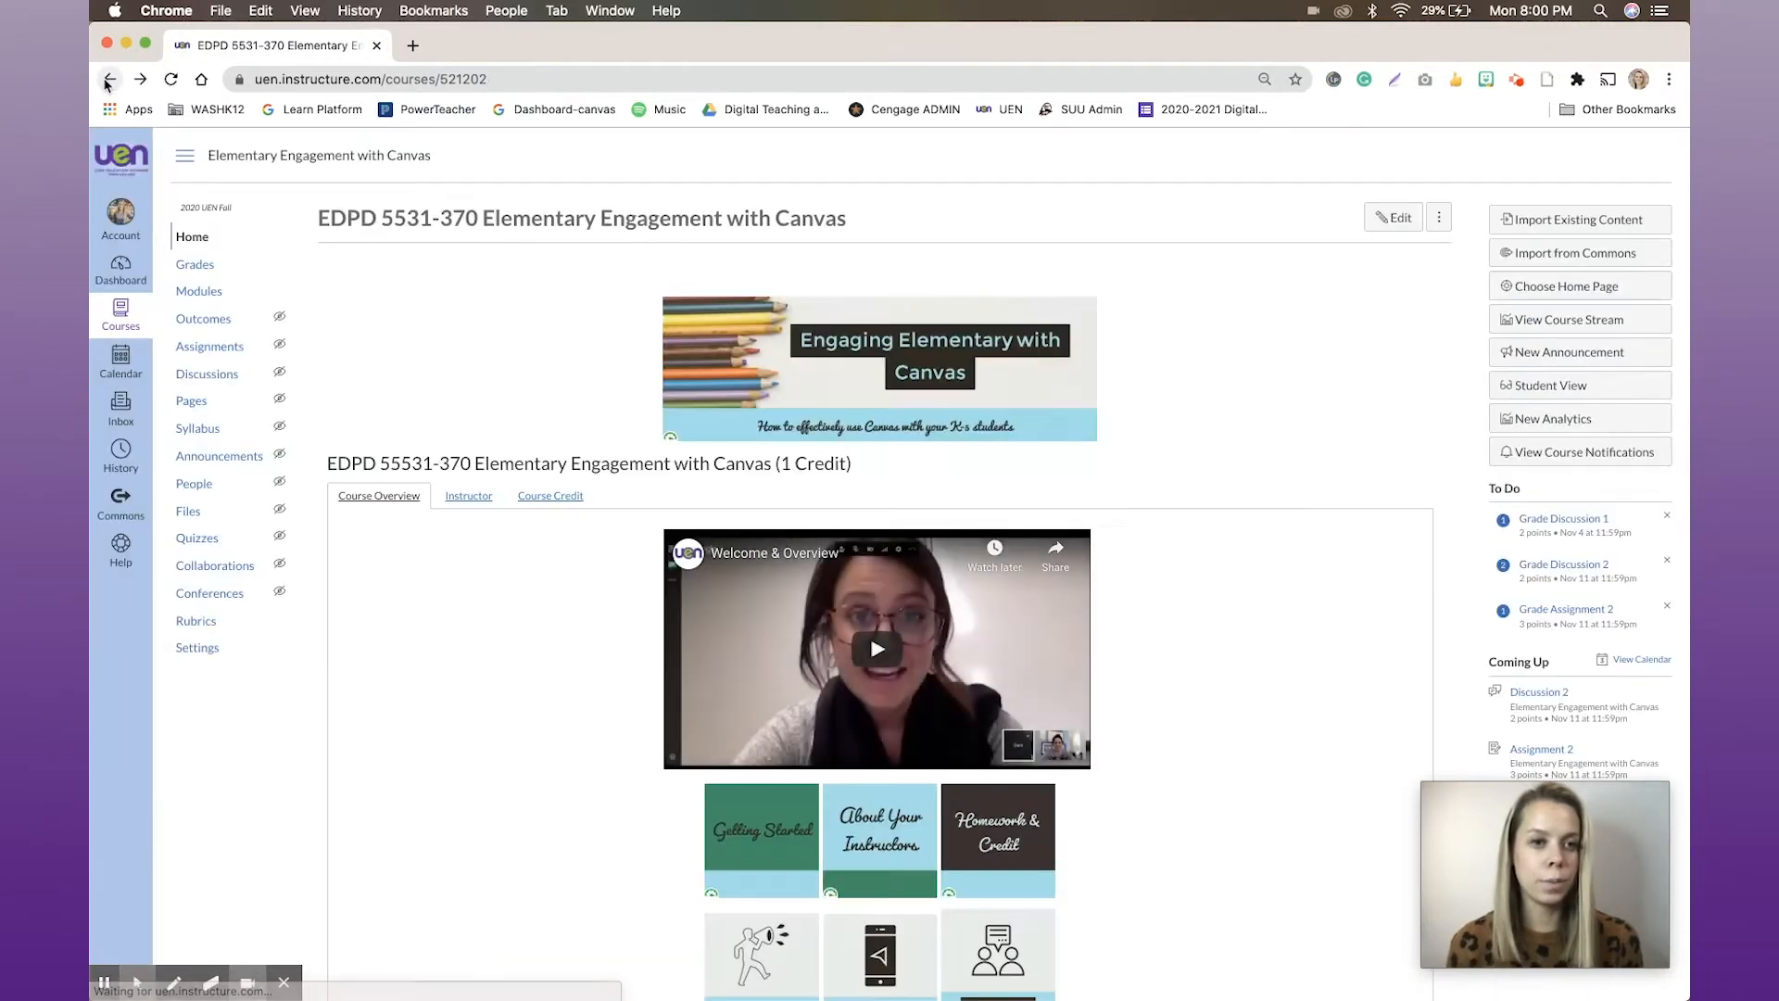
Open the course's gradebook and check the options available for the Assignment 1 column
click(194, 267)
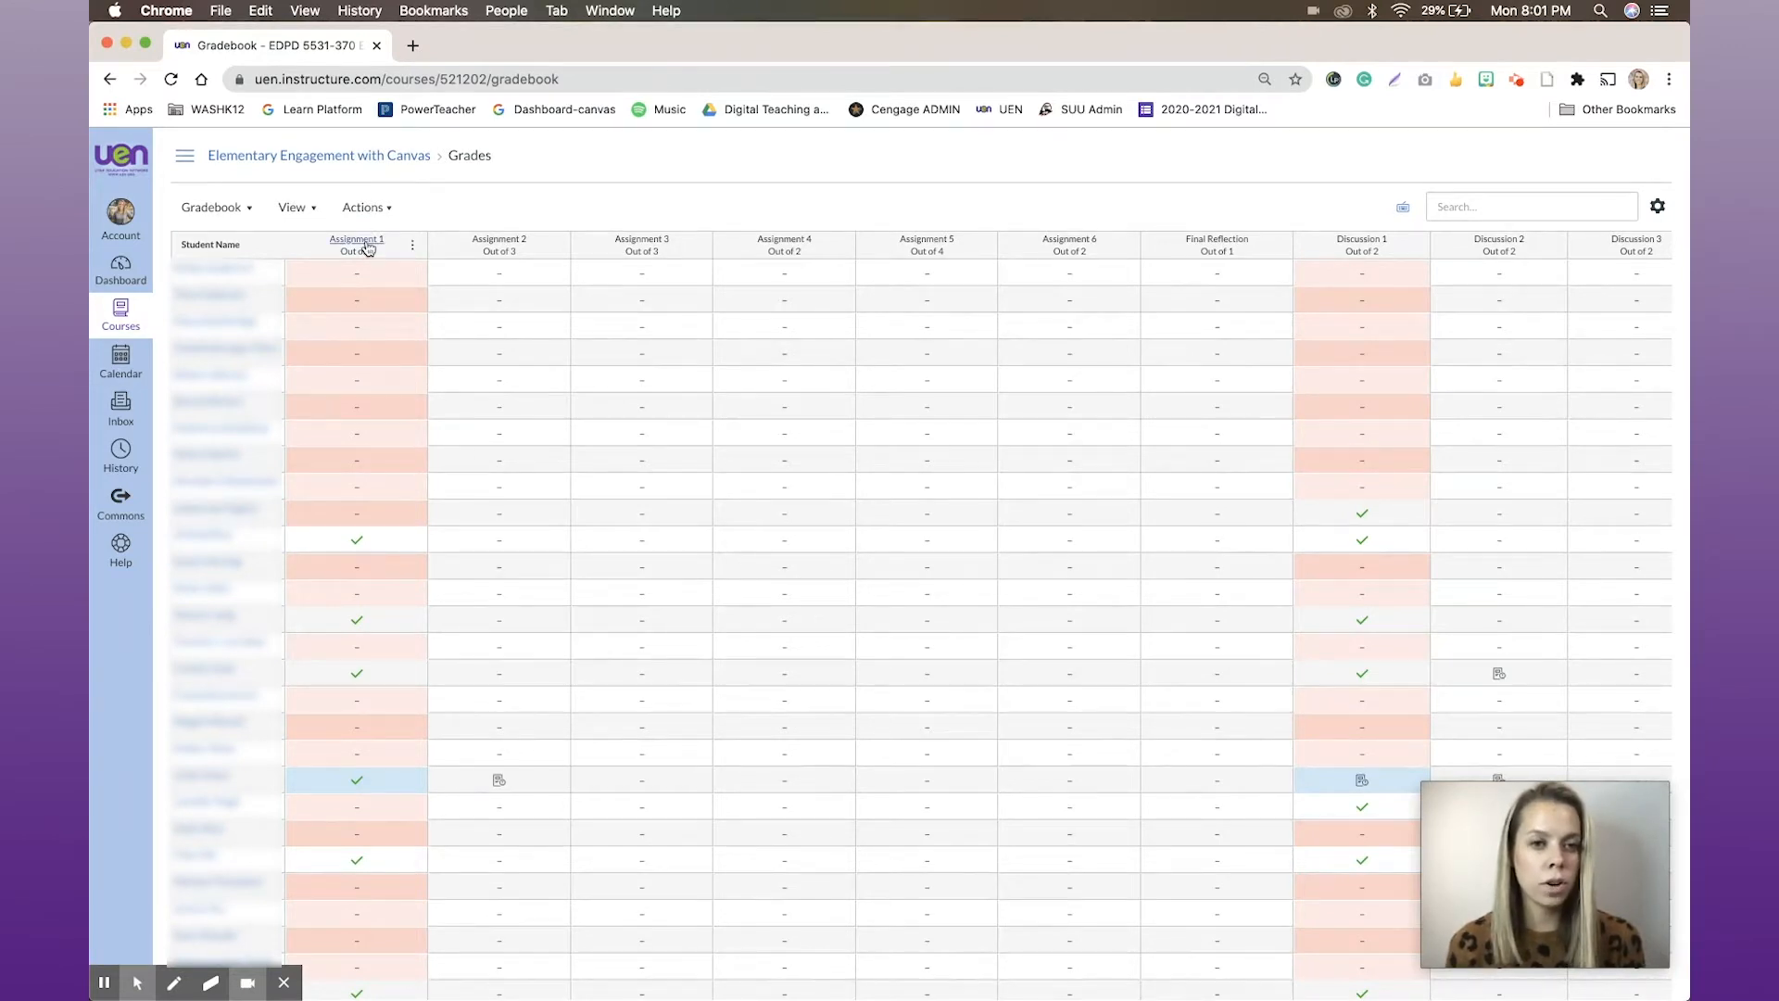
click(412, 247)
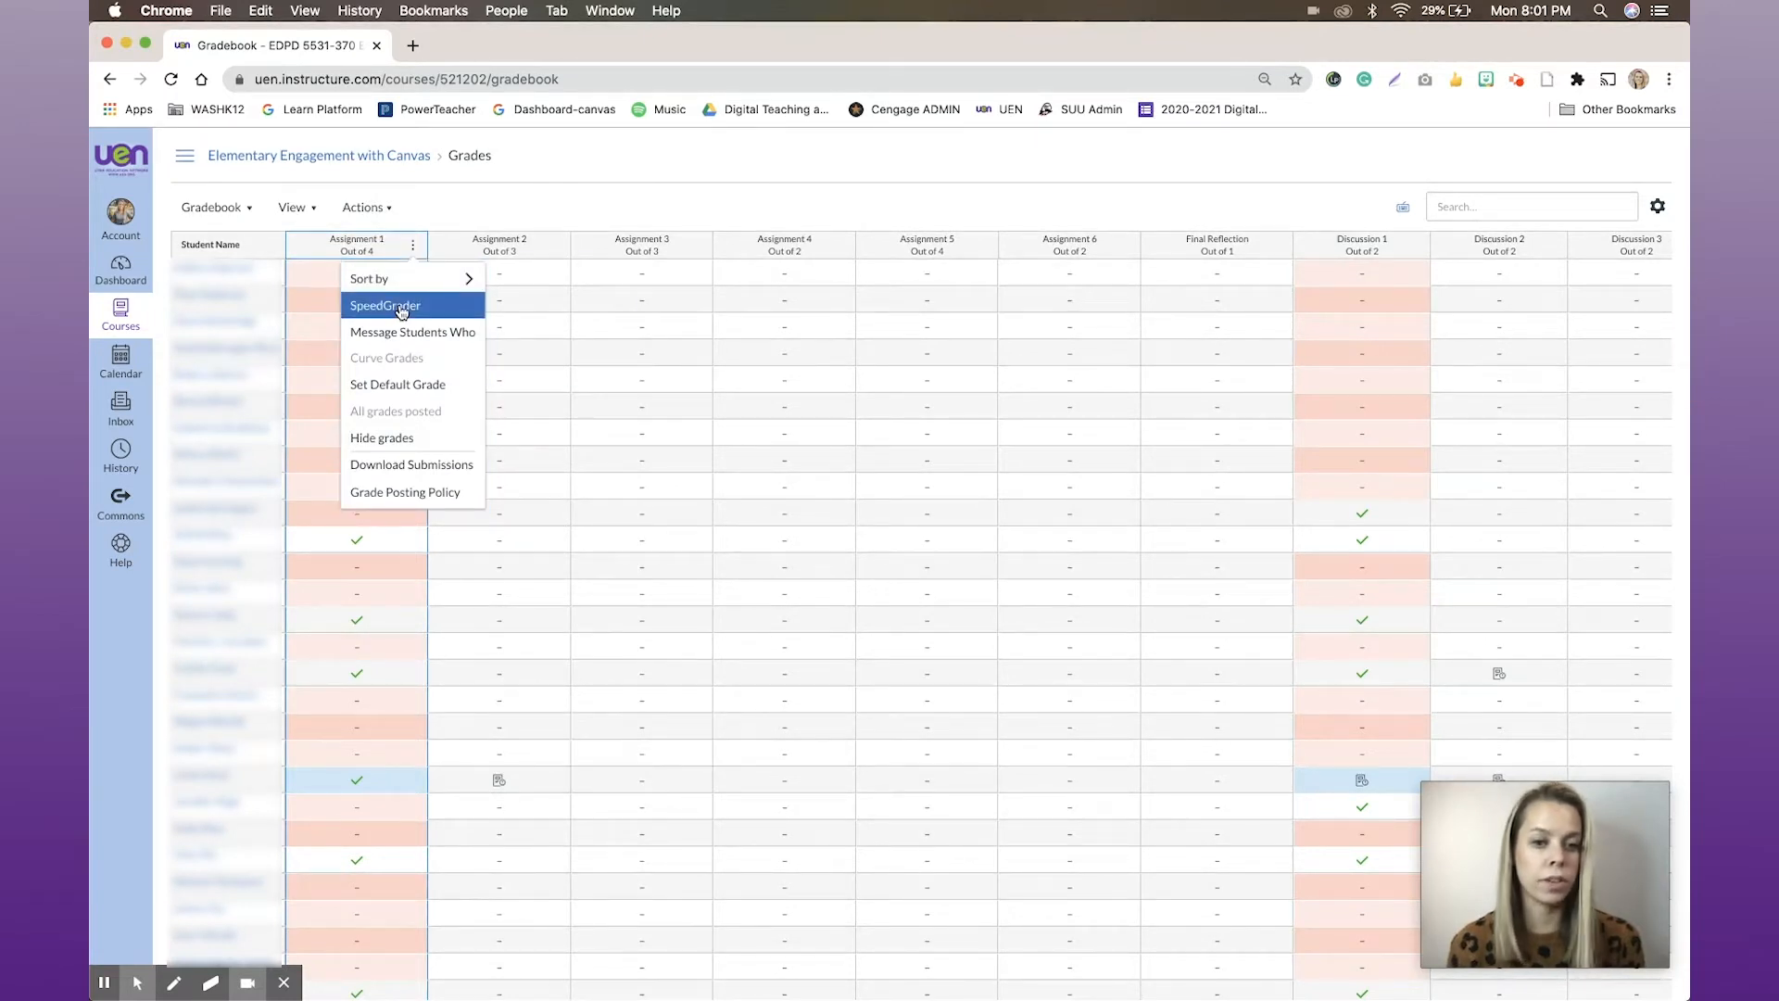
mouse_move(445, 279)
click(472, 207)
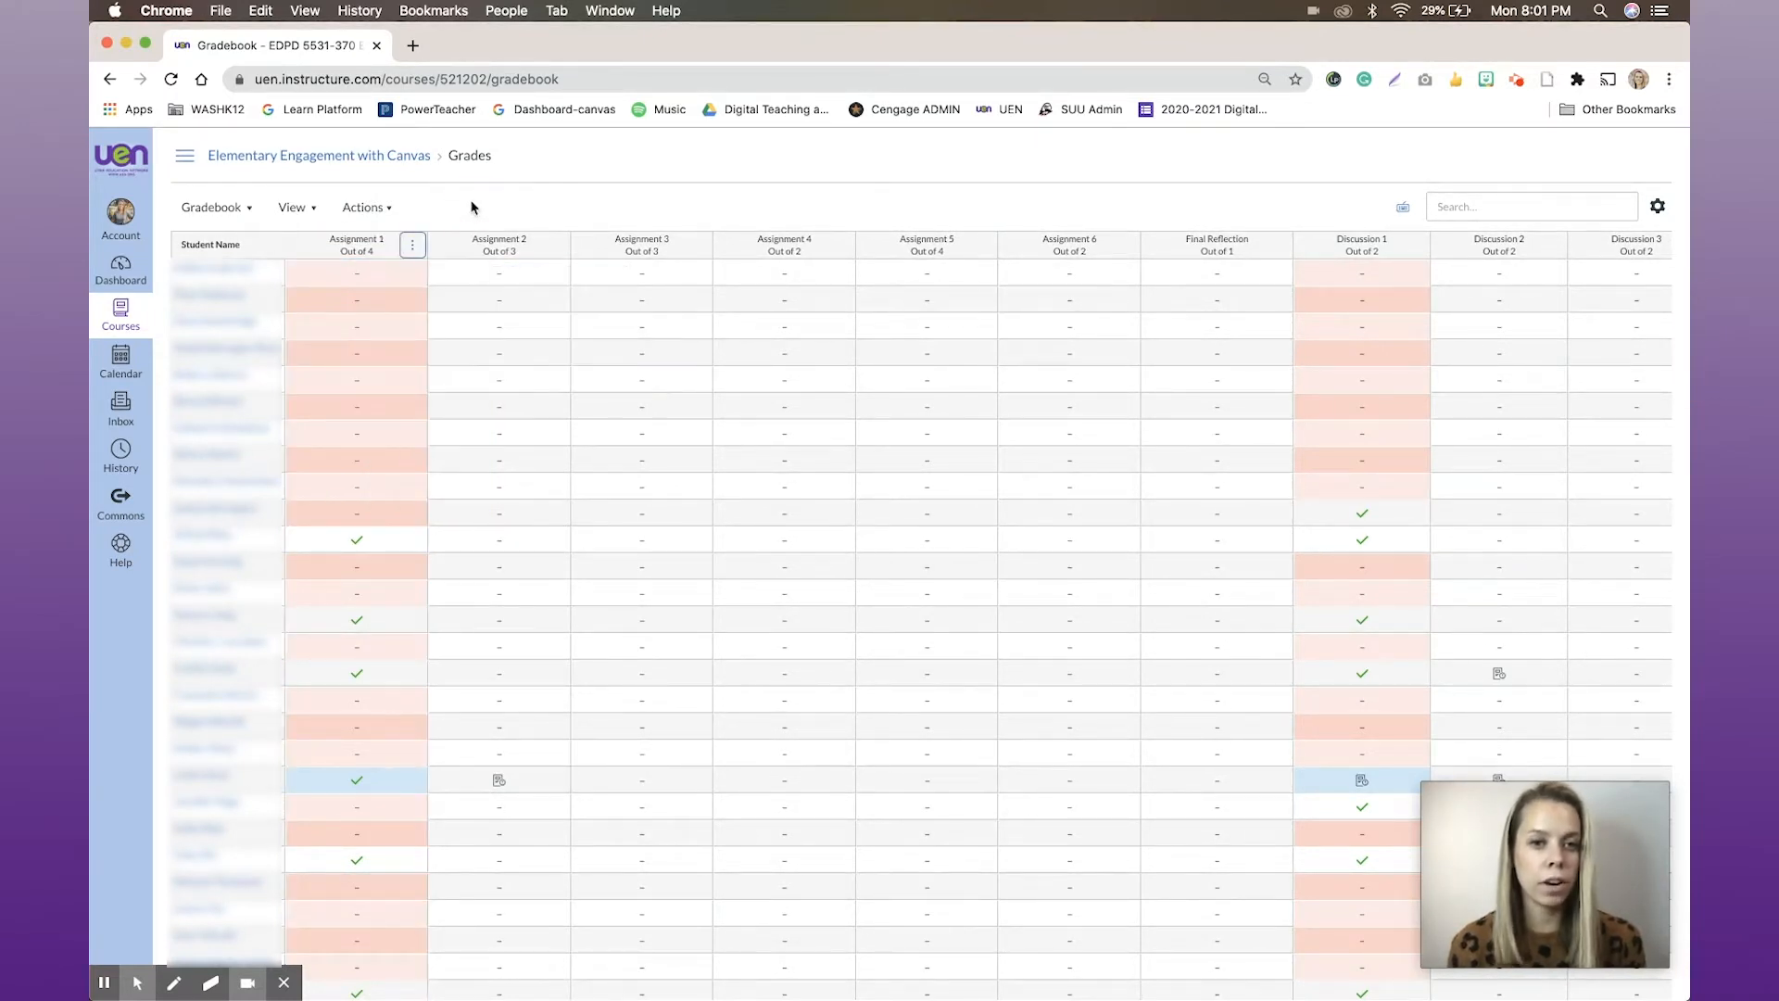
Open Assignment 2 in SpeedGrader from its gradebook column and look through the list of students
scroll(377, 367, down, 1)
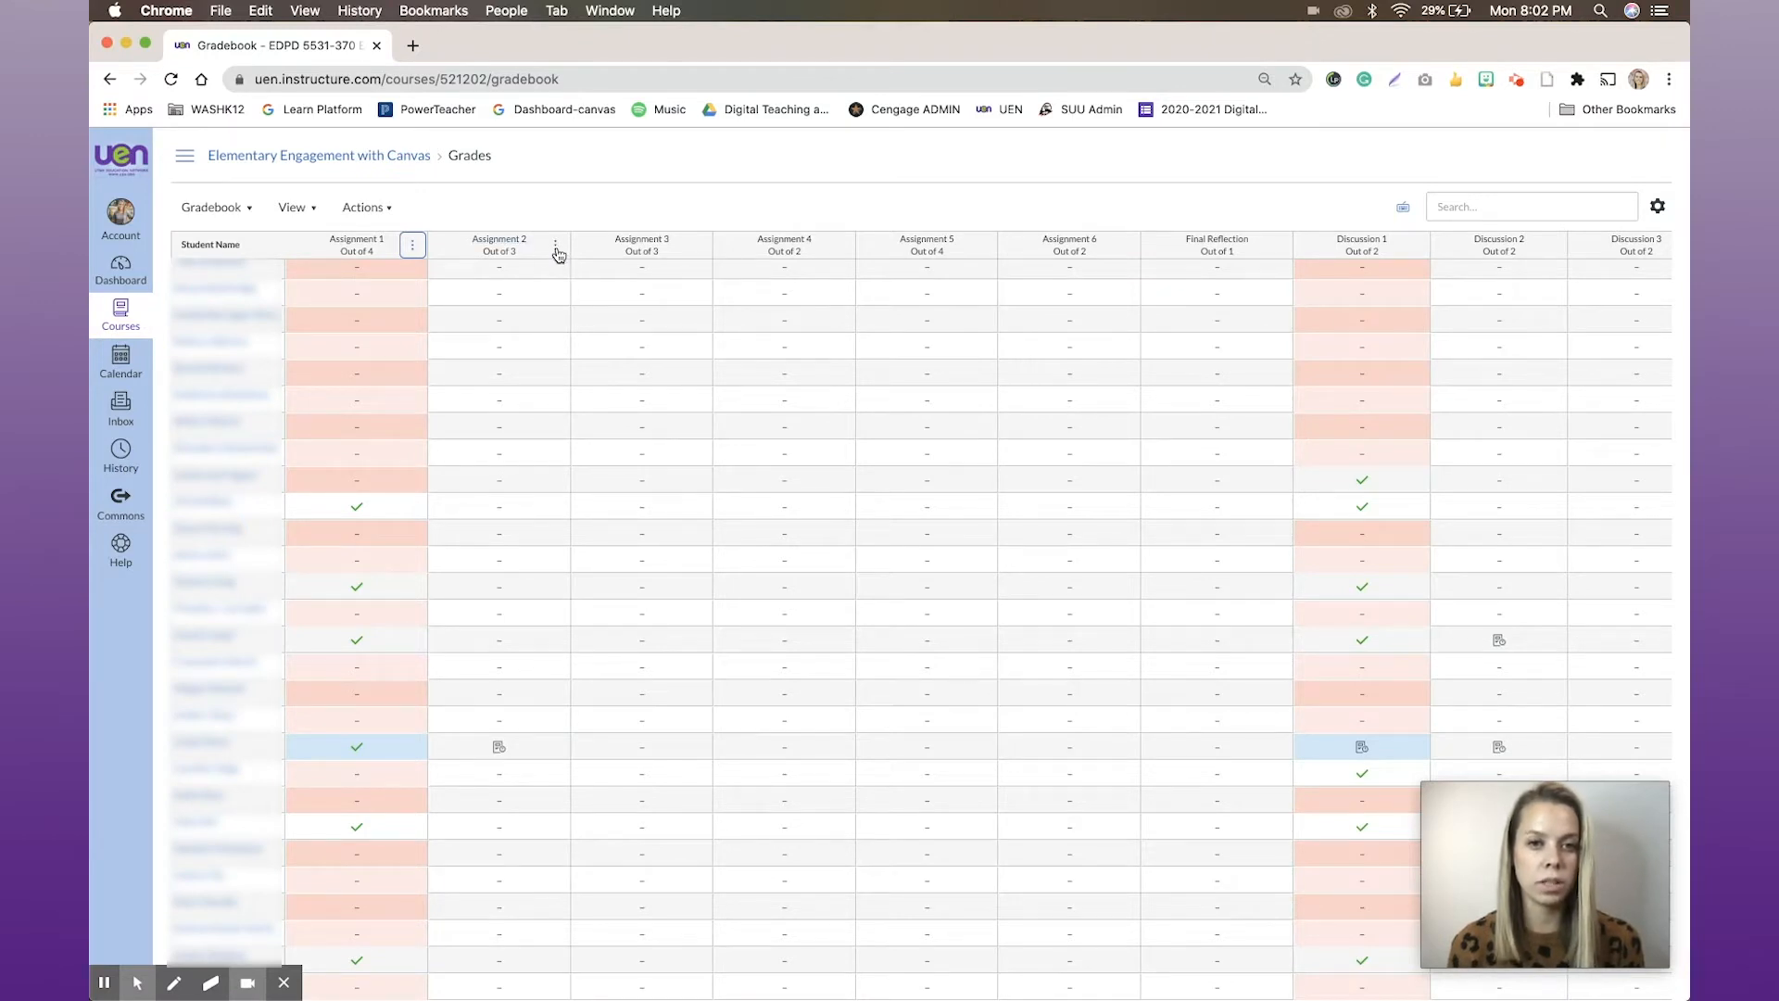
click(556, 247)
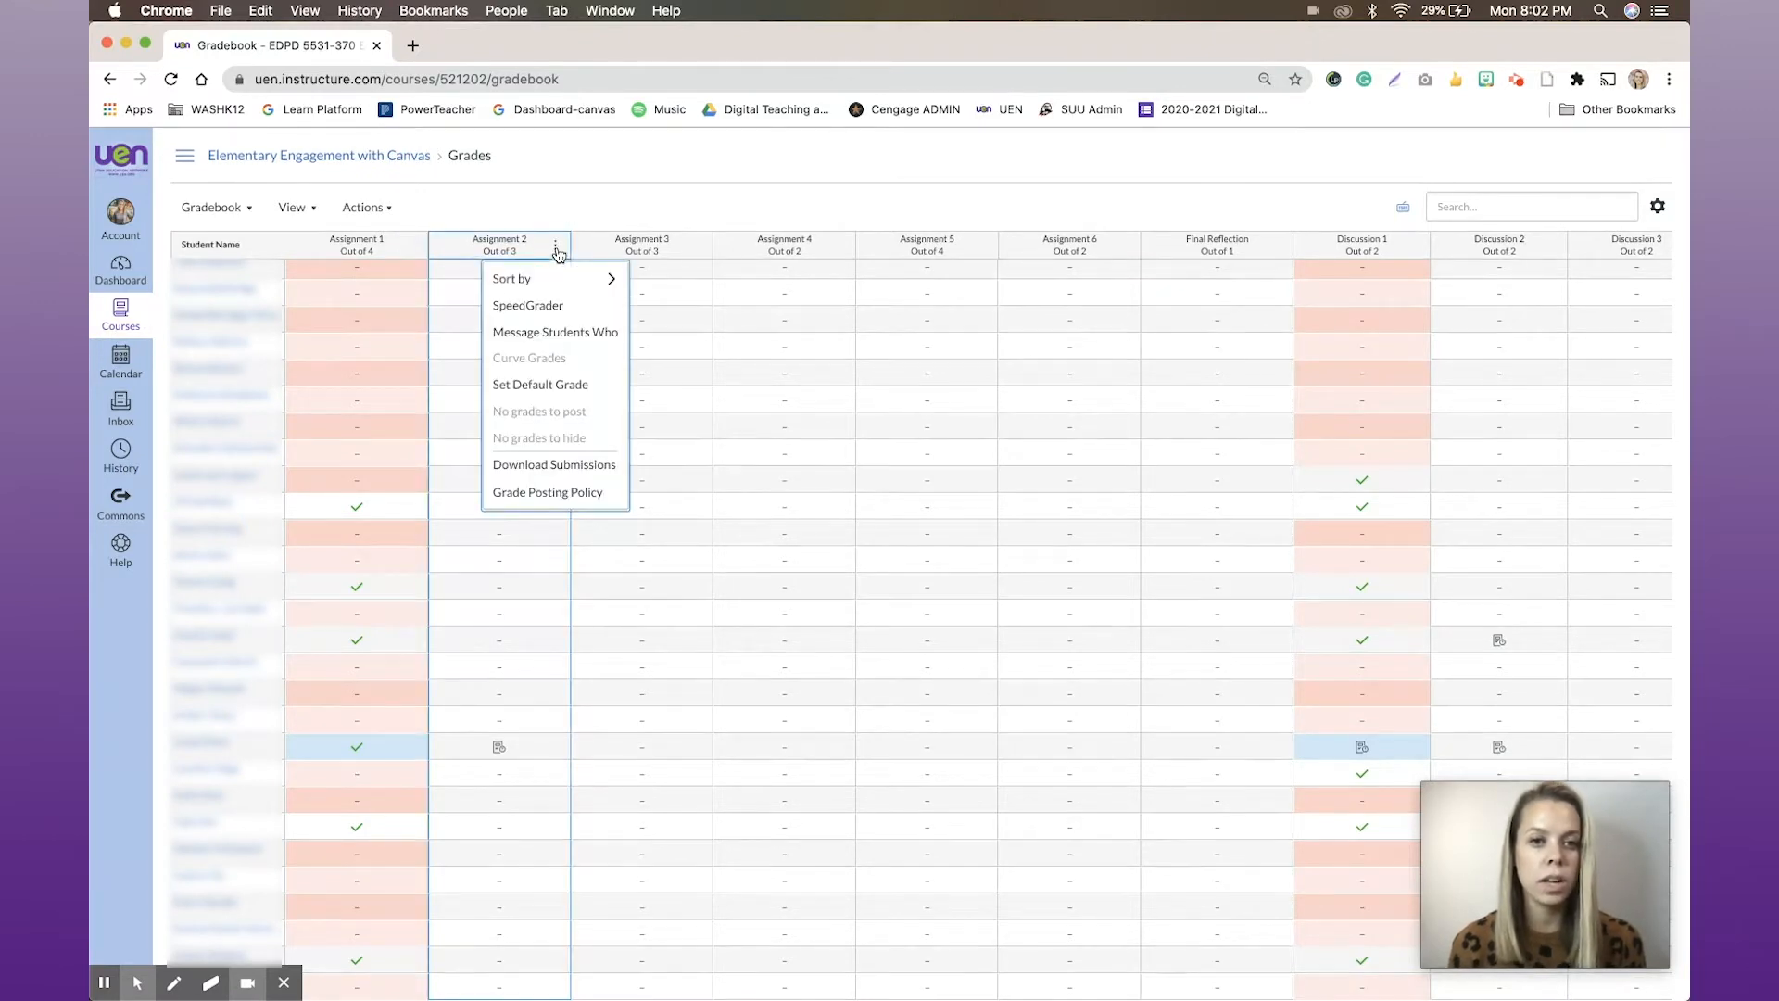
click(538, 314)
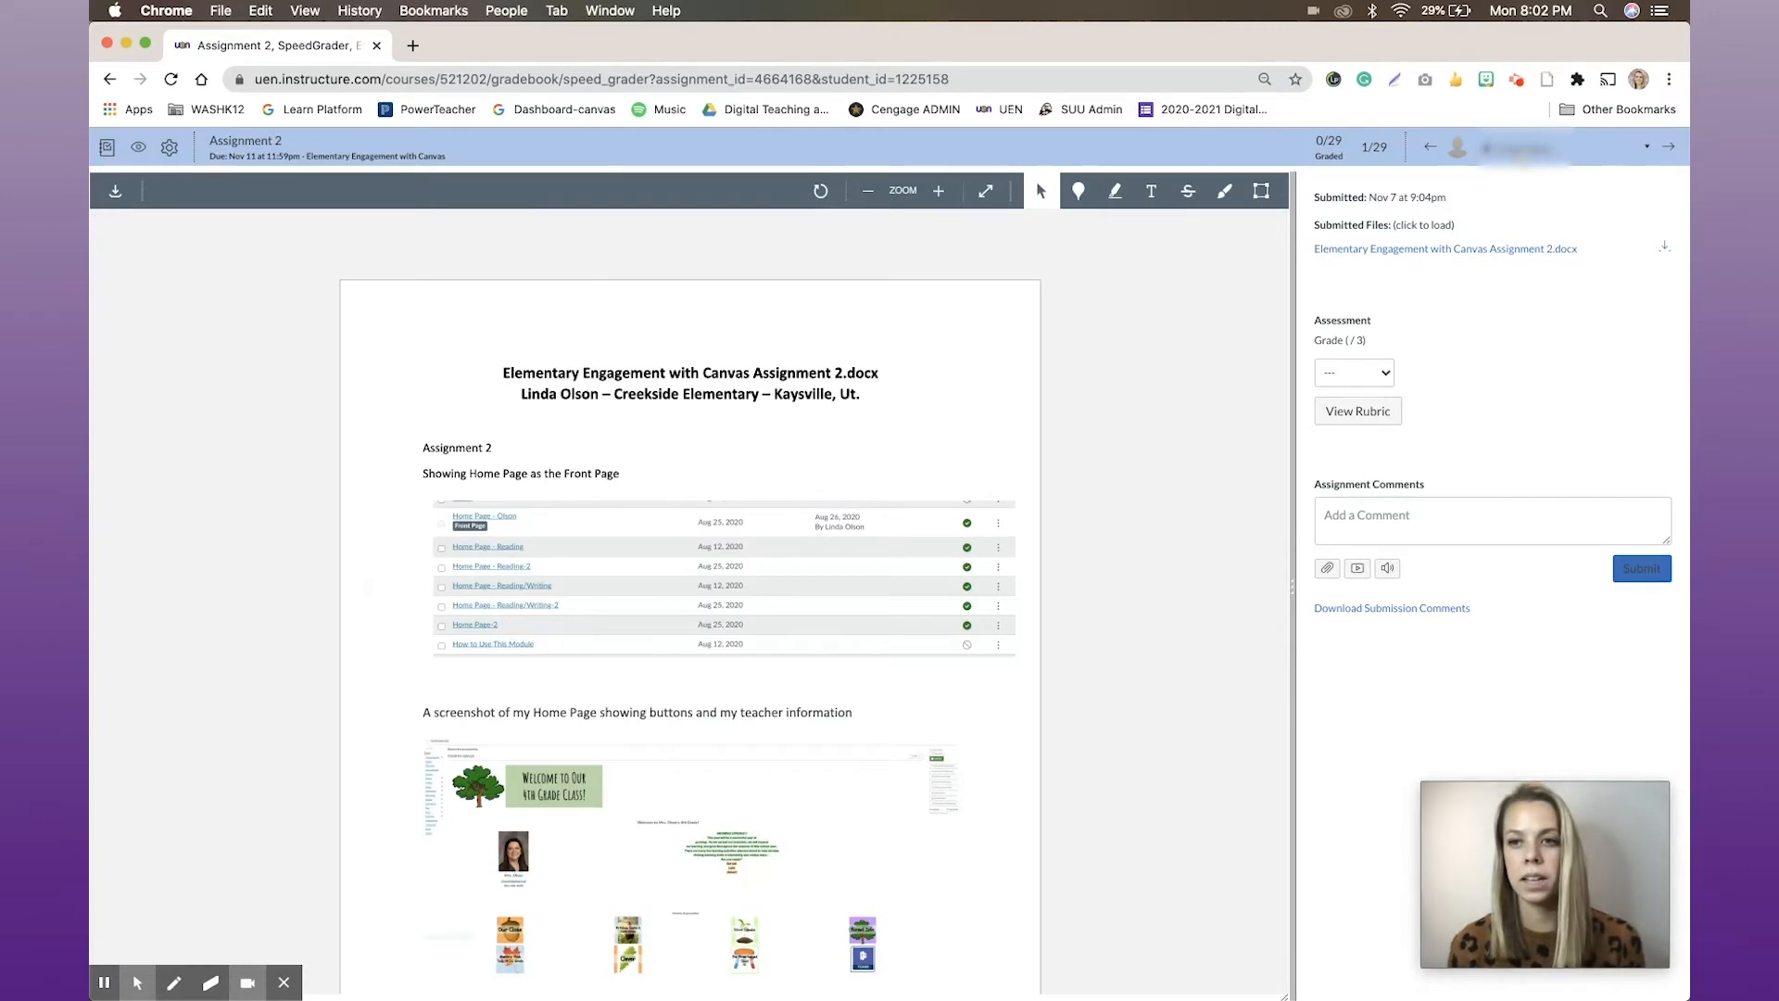
click(1524, 148)
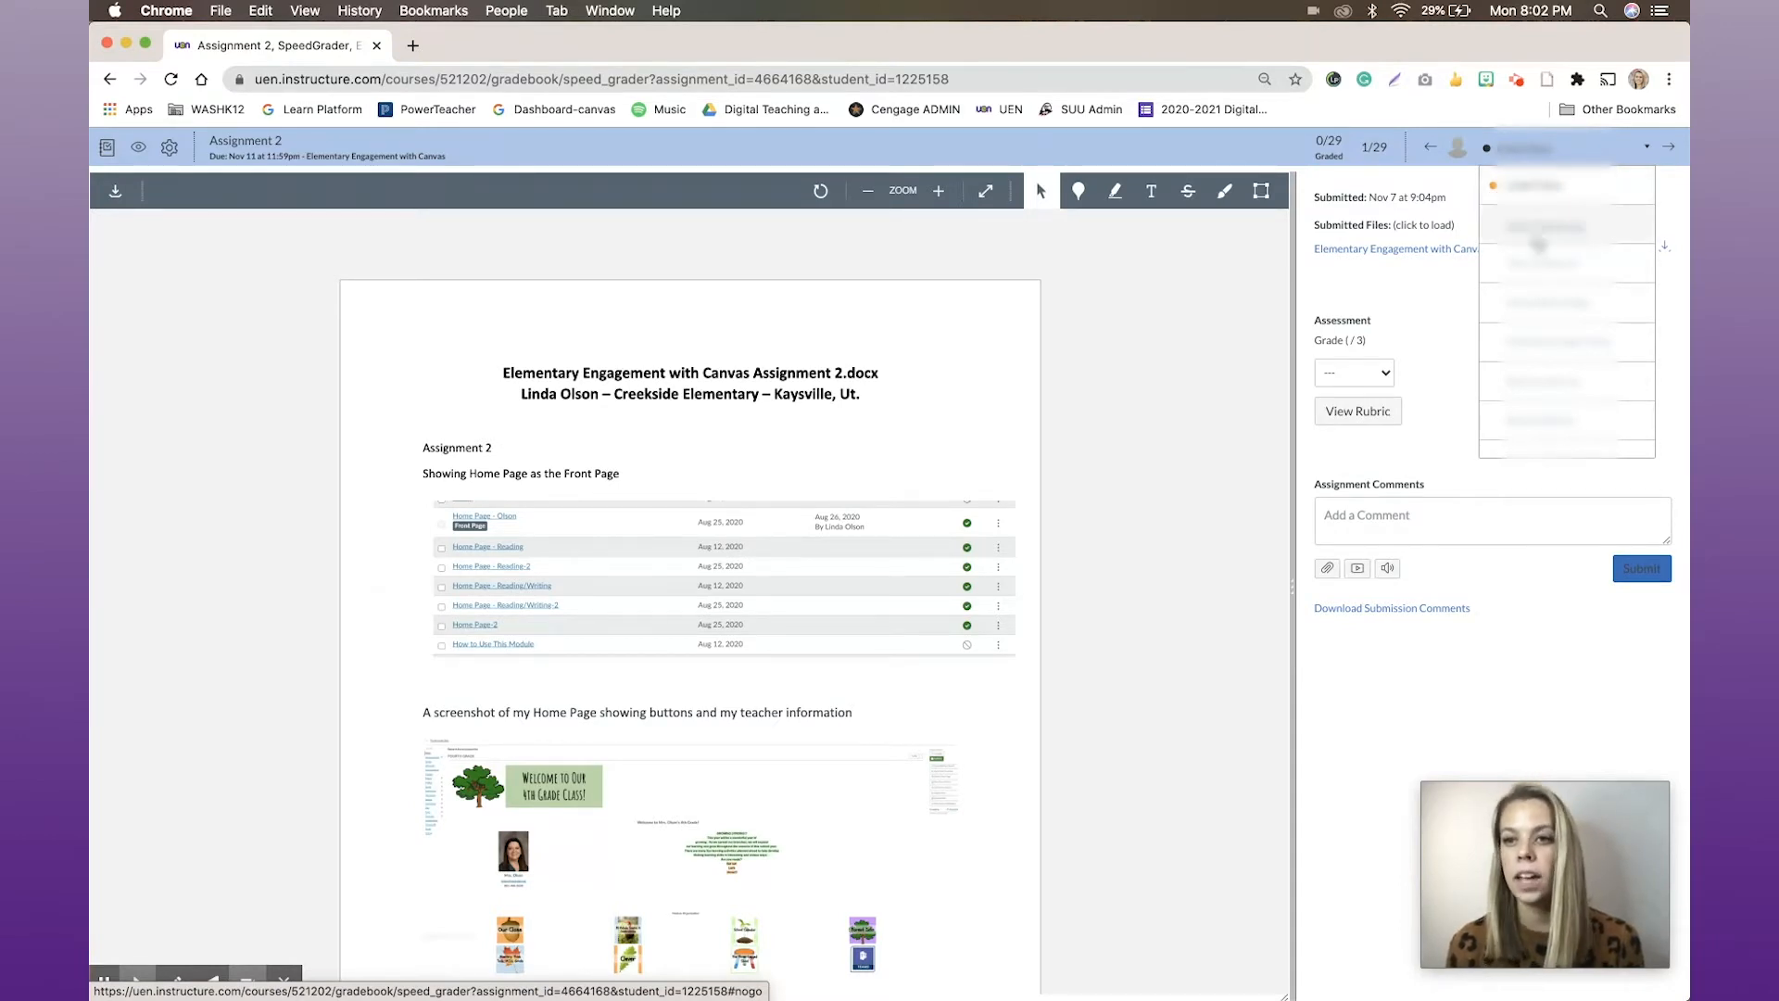
scroll(1526, 332, down, 3)
scroll(1527, 332, down, 3)
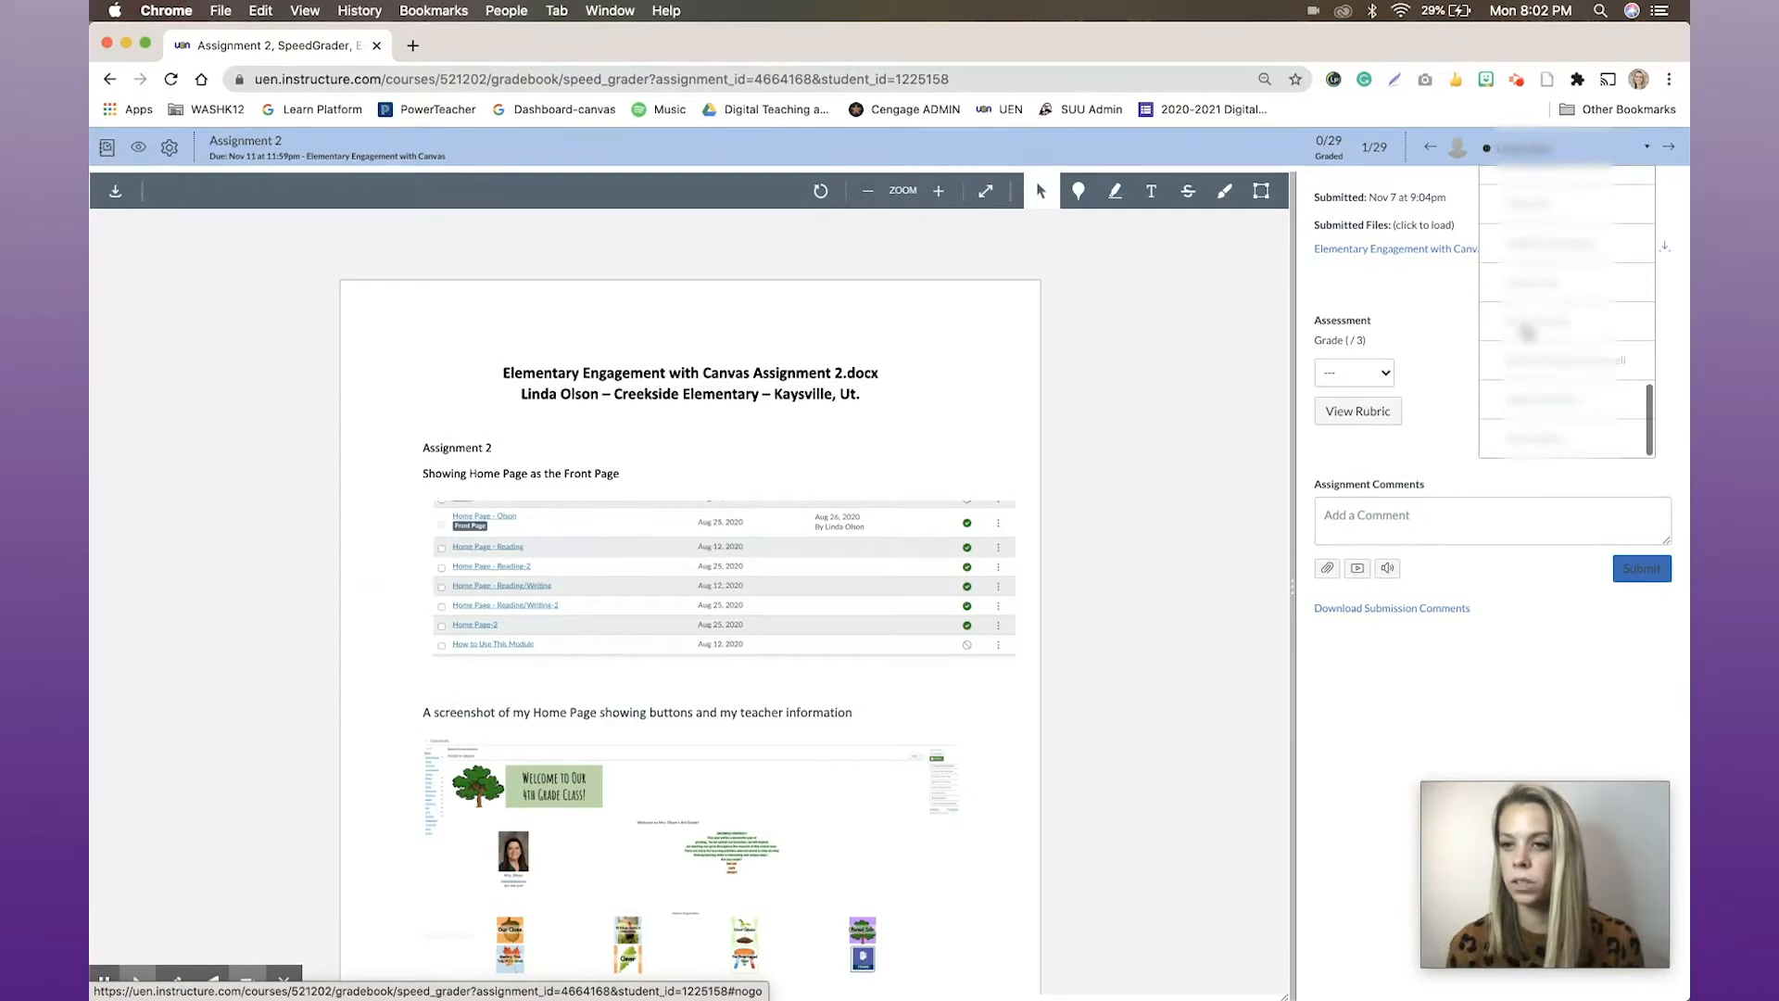
scroll(1527, 331, up, 4)
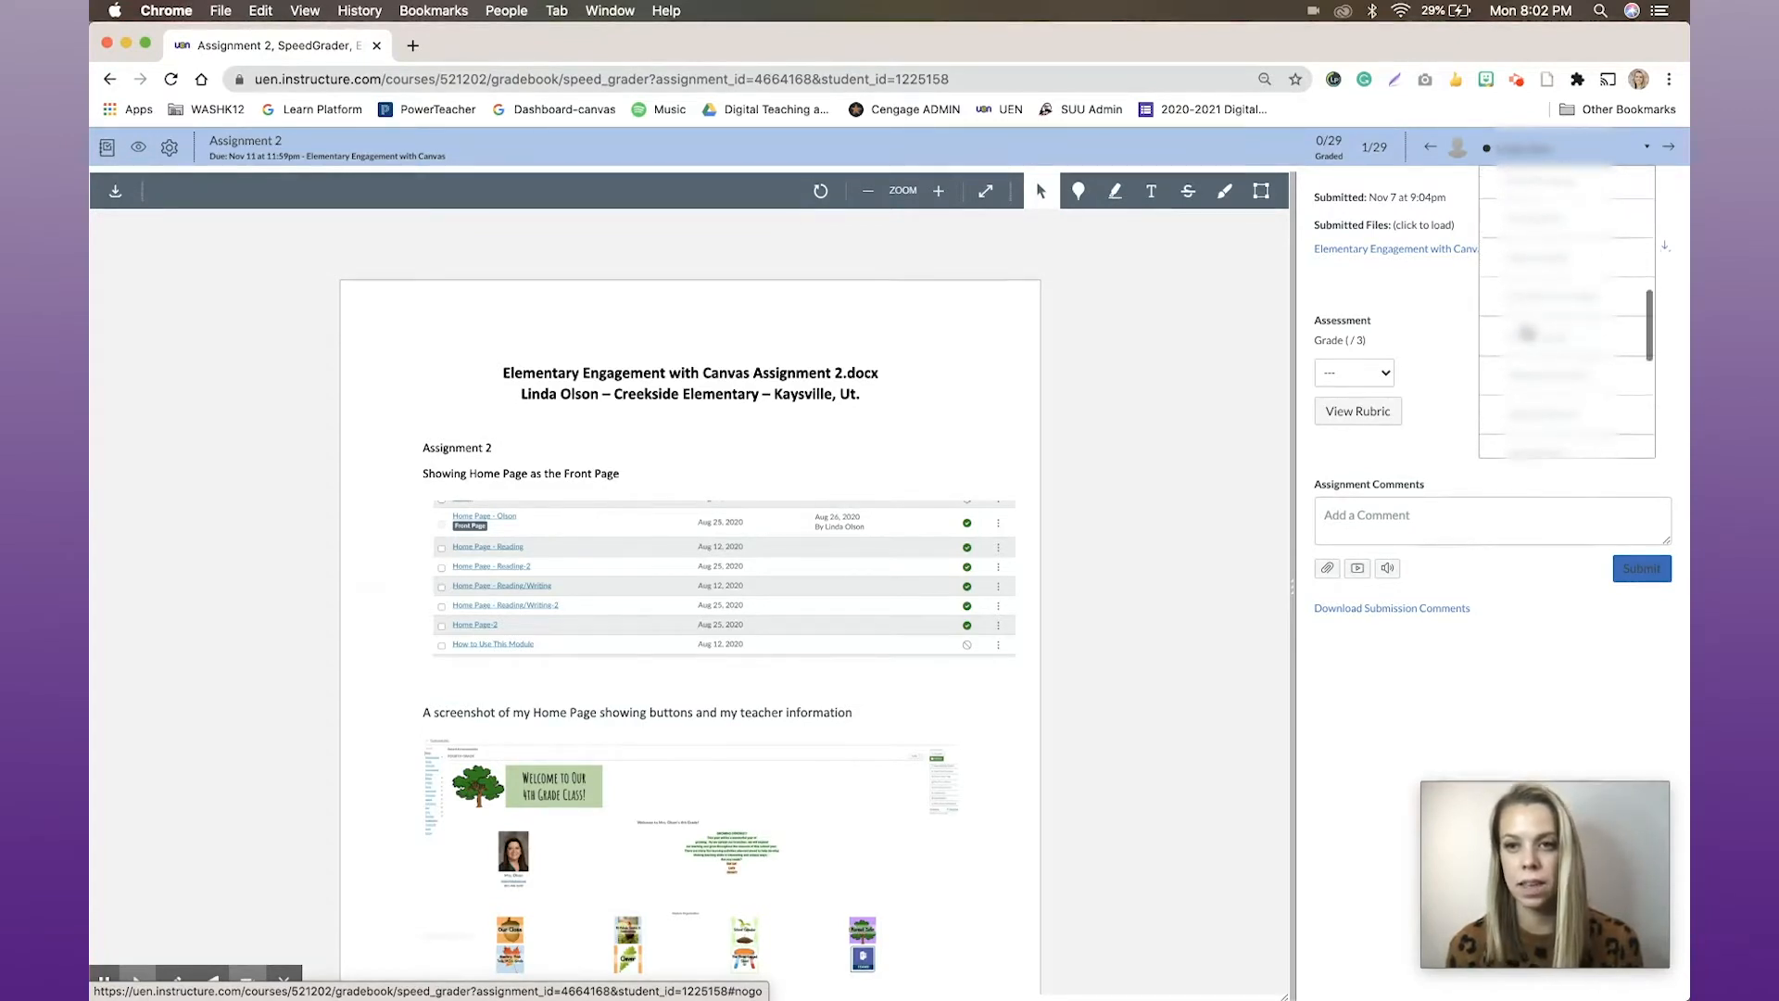
Return from Assignment 2 to the gradebook and look over the students' grades
click(108, 151)
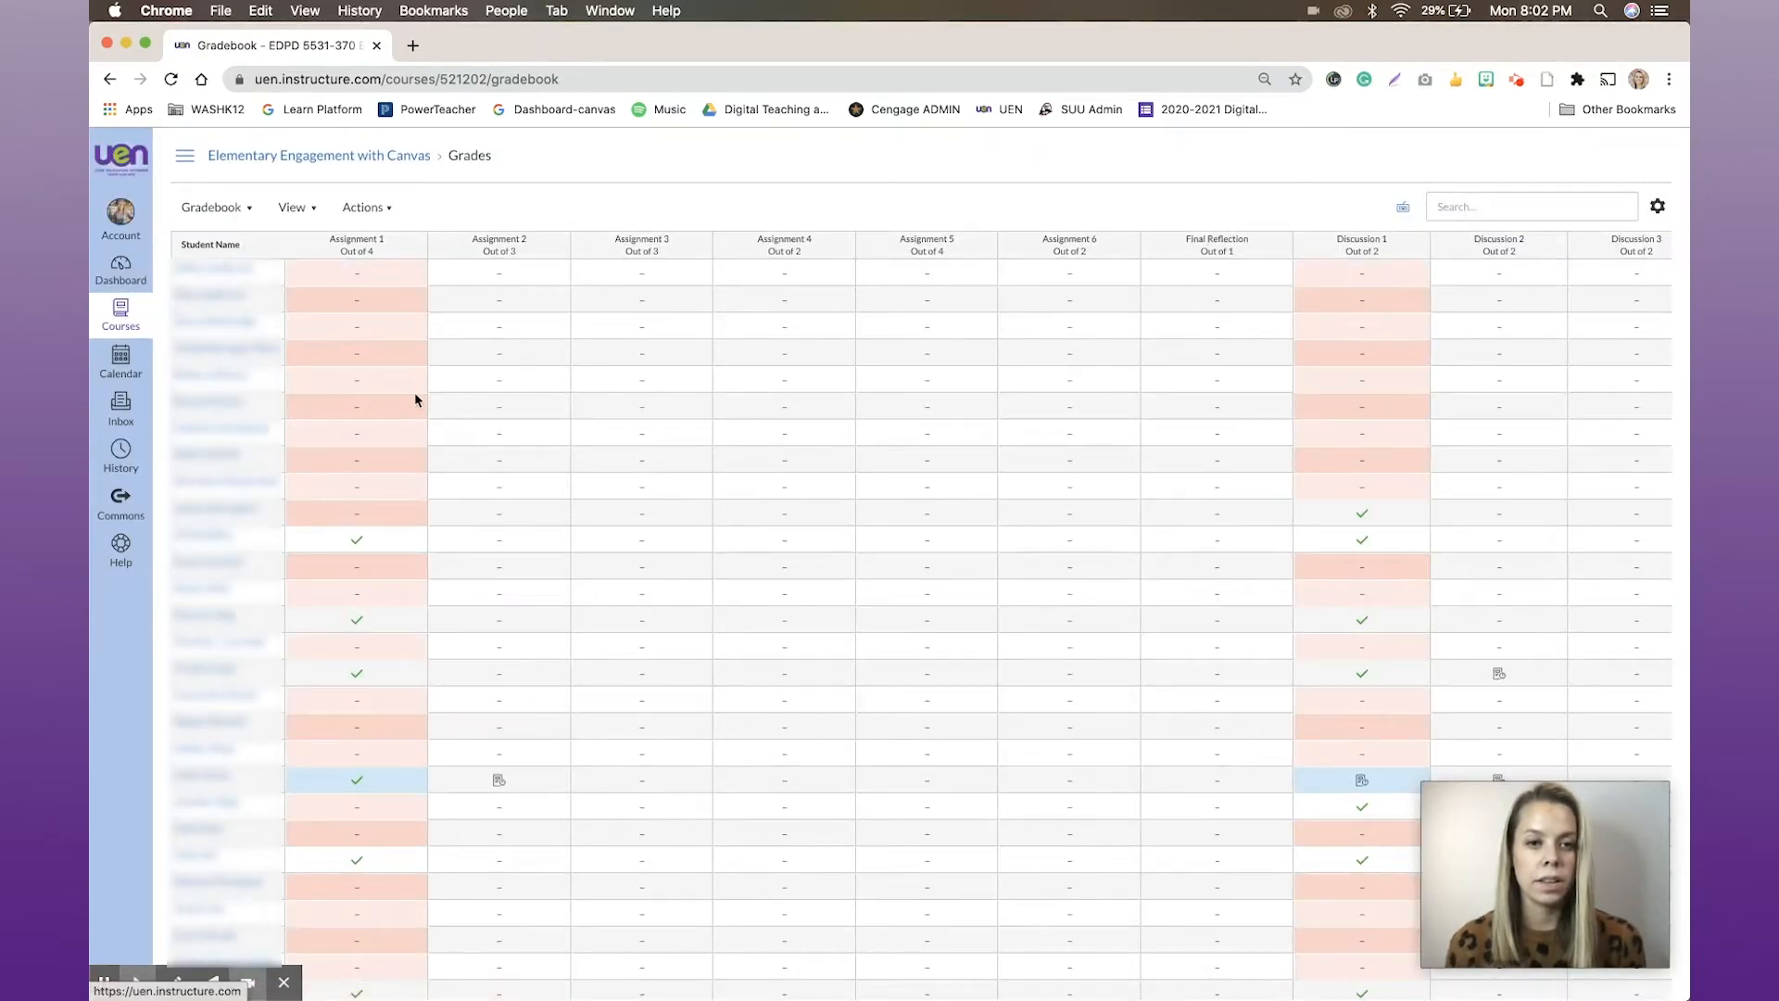
scroll(777, 597, down, 1)
scroll(777, 600, up, 1)
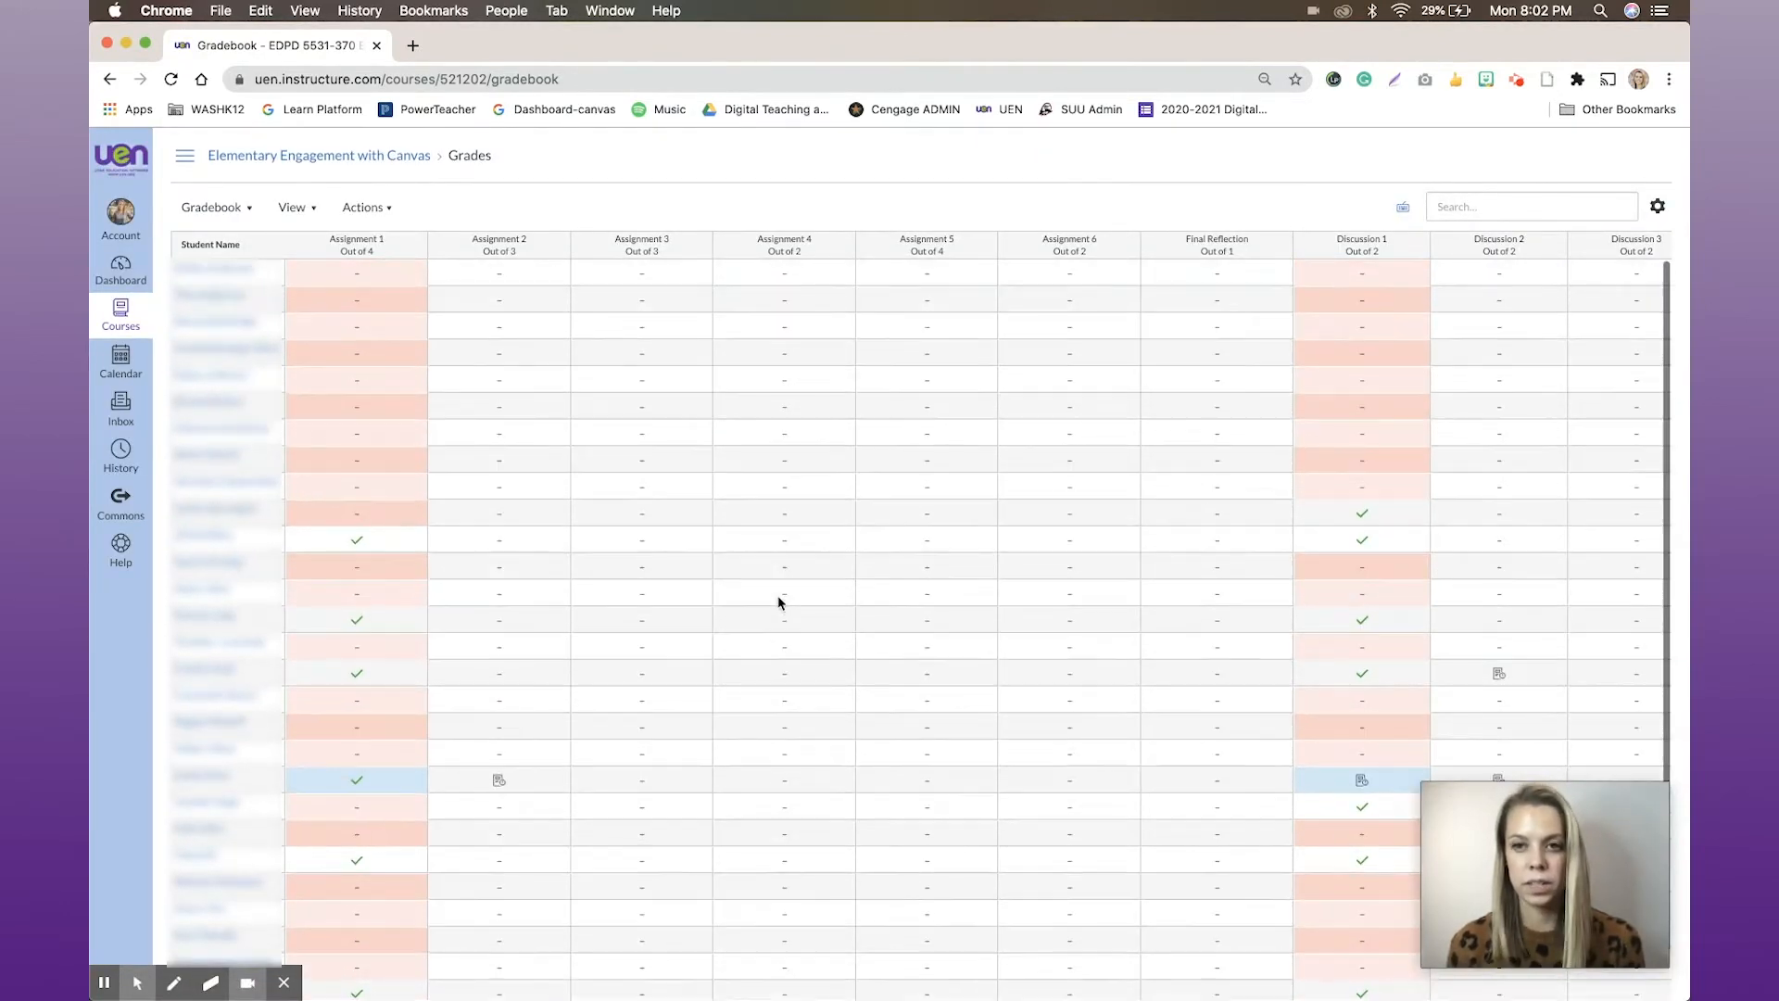
Open the Assignment 1 page from the gradebook, review its instructions and rubric, and launch SpeedGrader from there
click(365, 245)
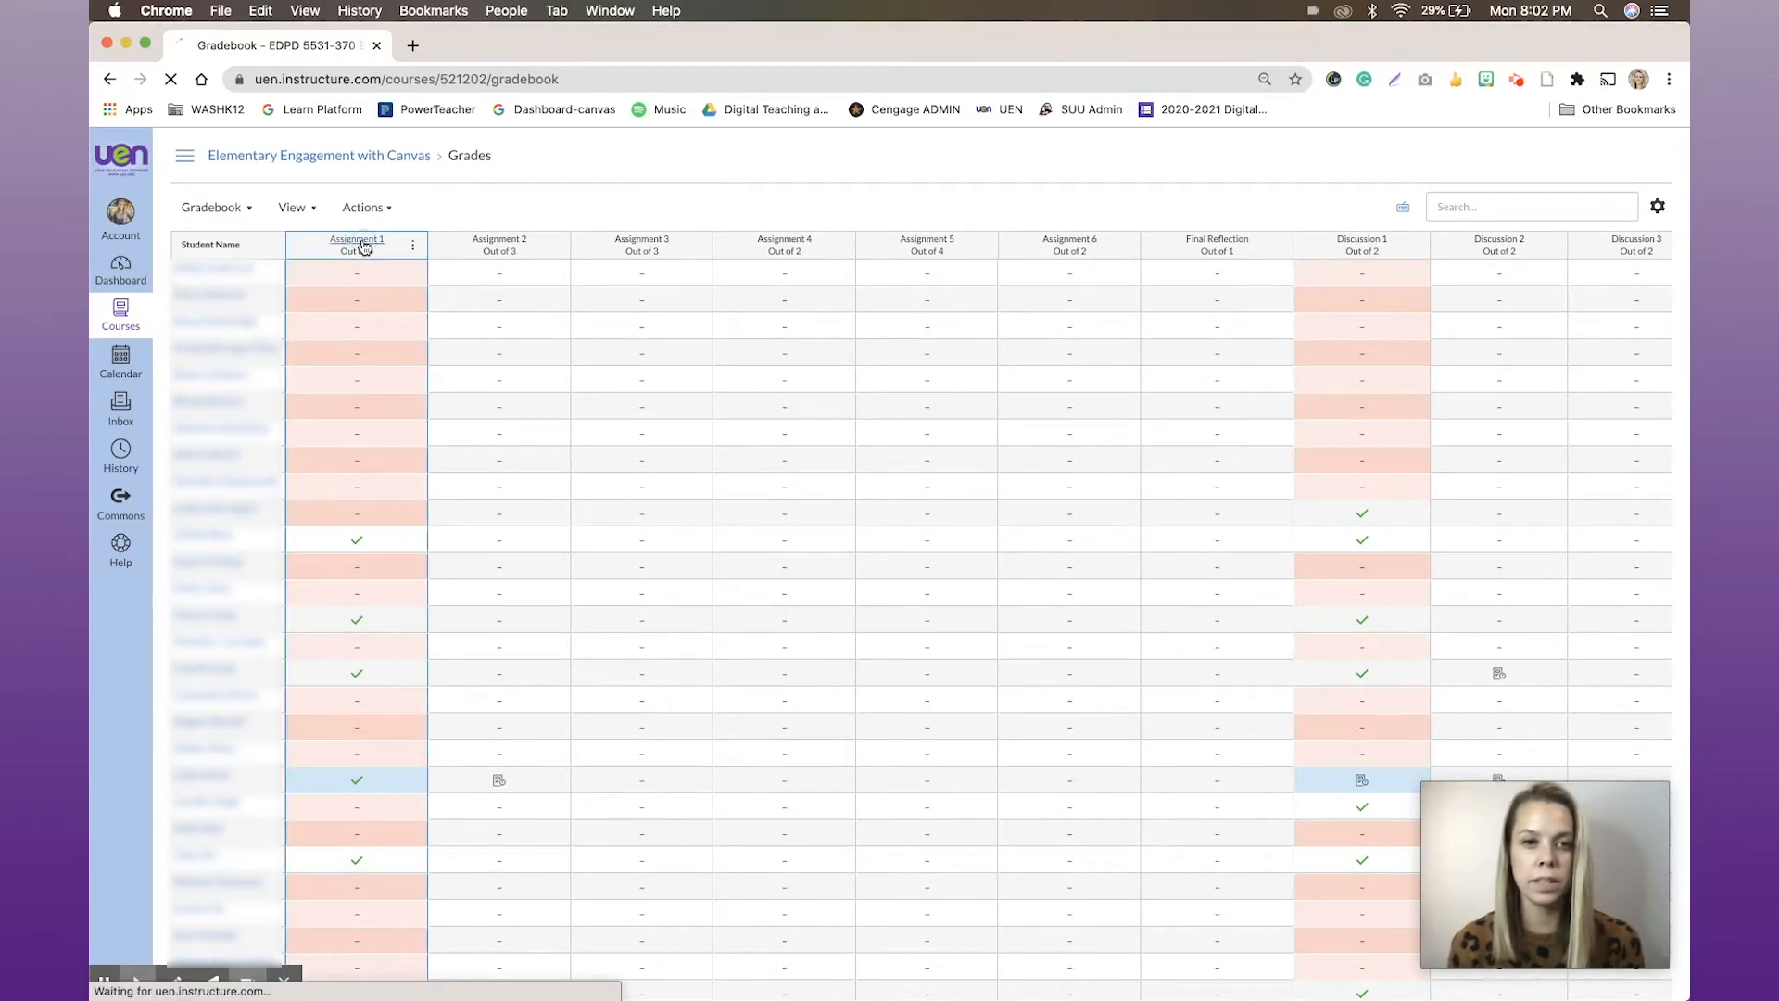
scroll(1219, 466, down, 5)
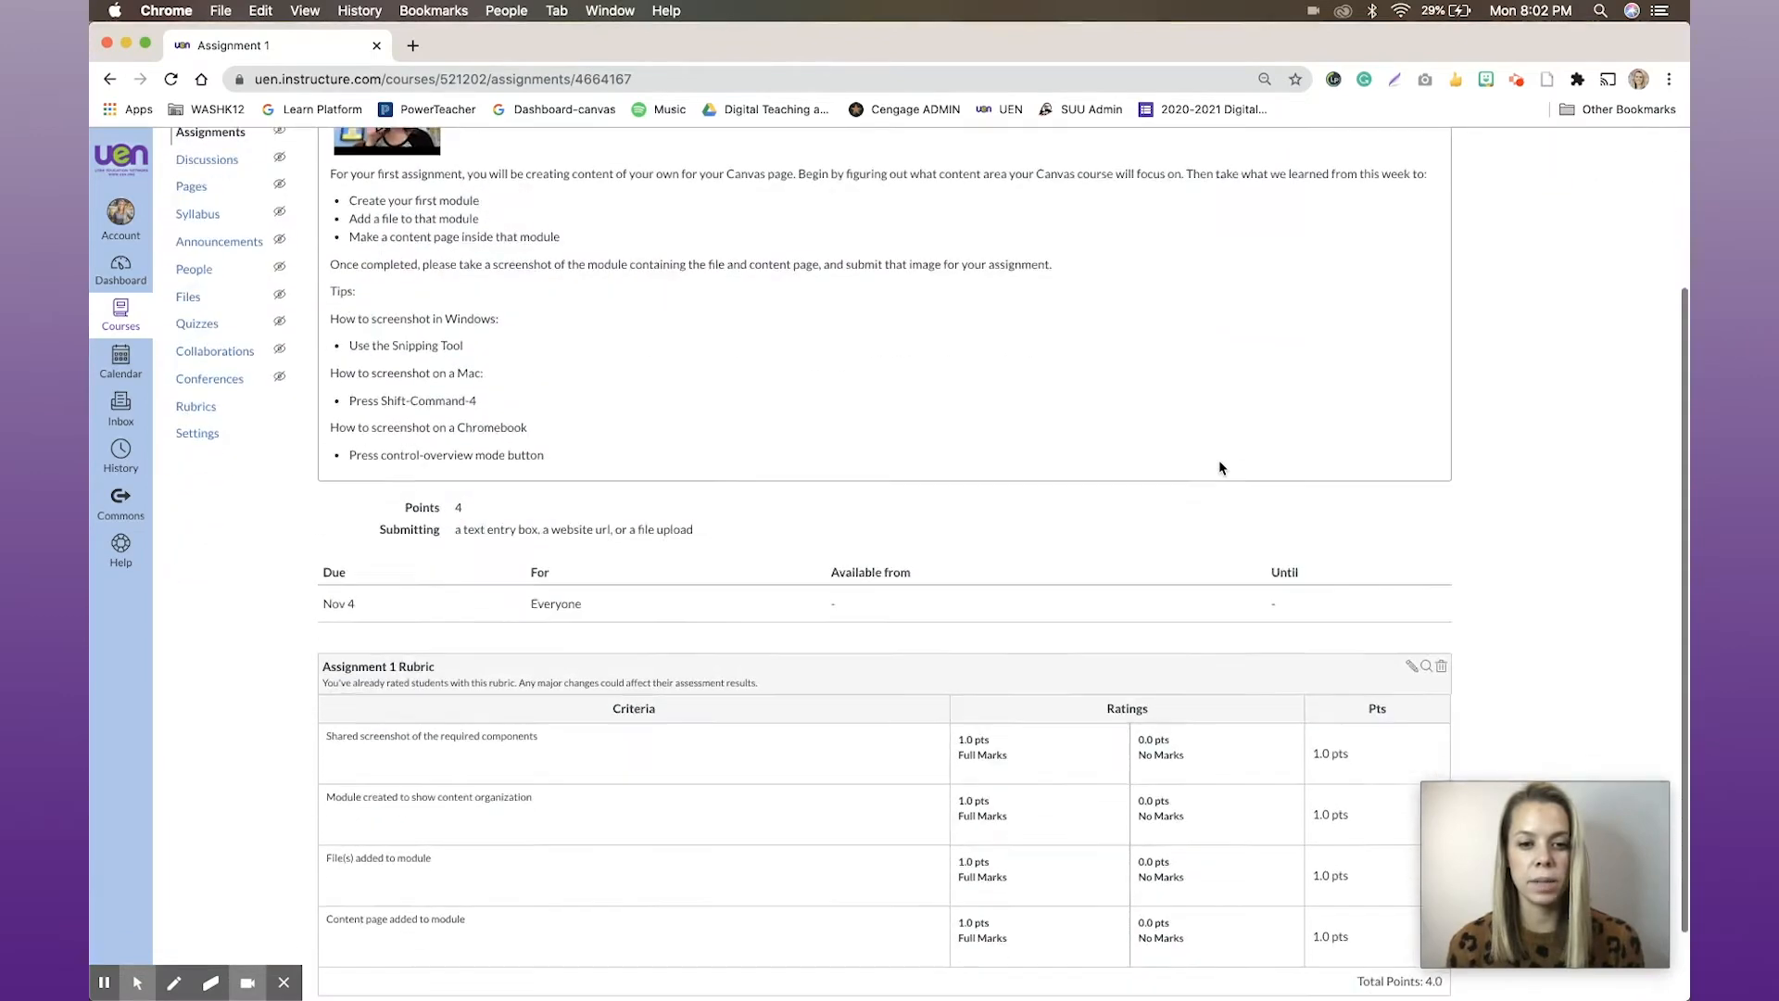
scroll(1219, 467, up, 5)
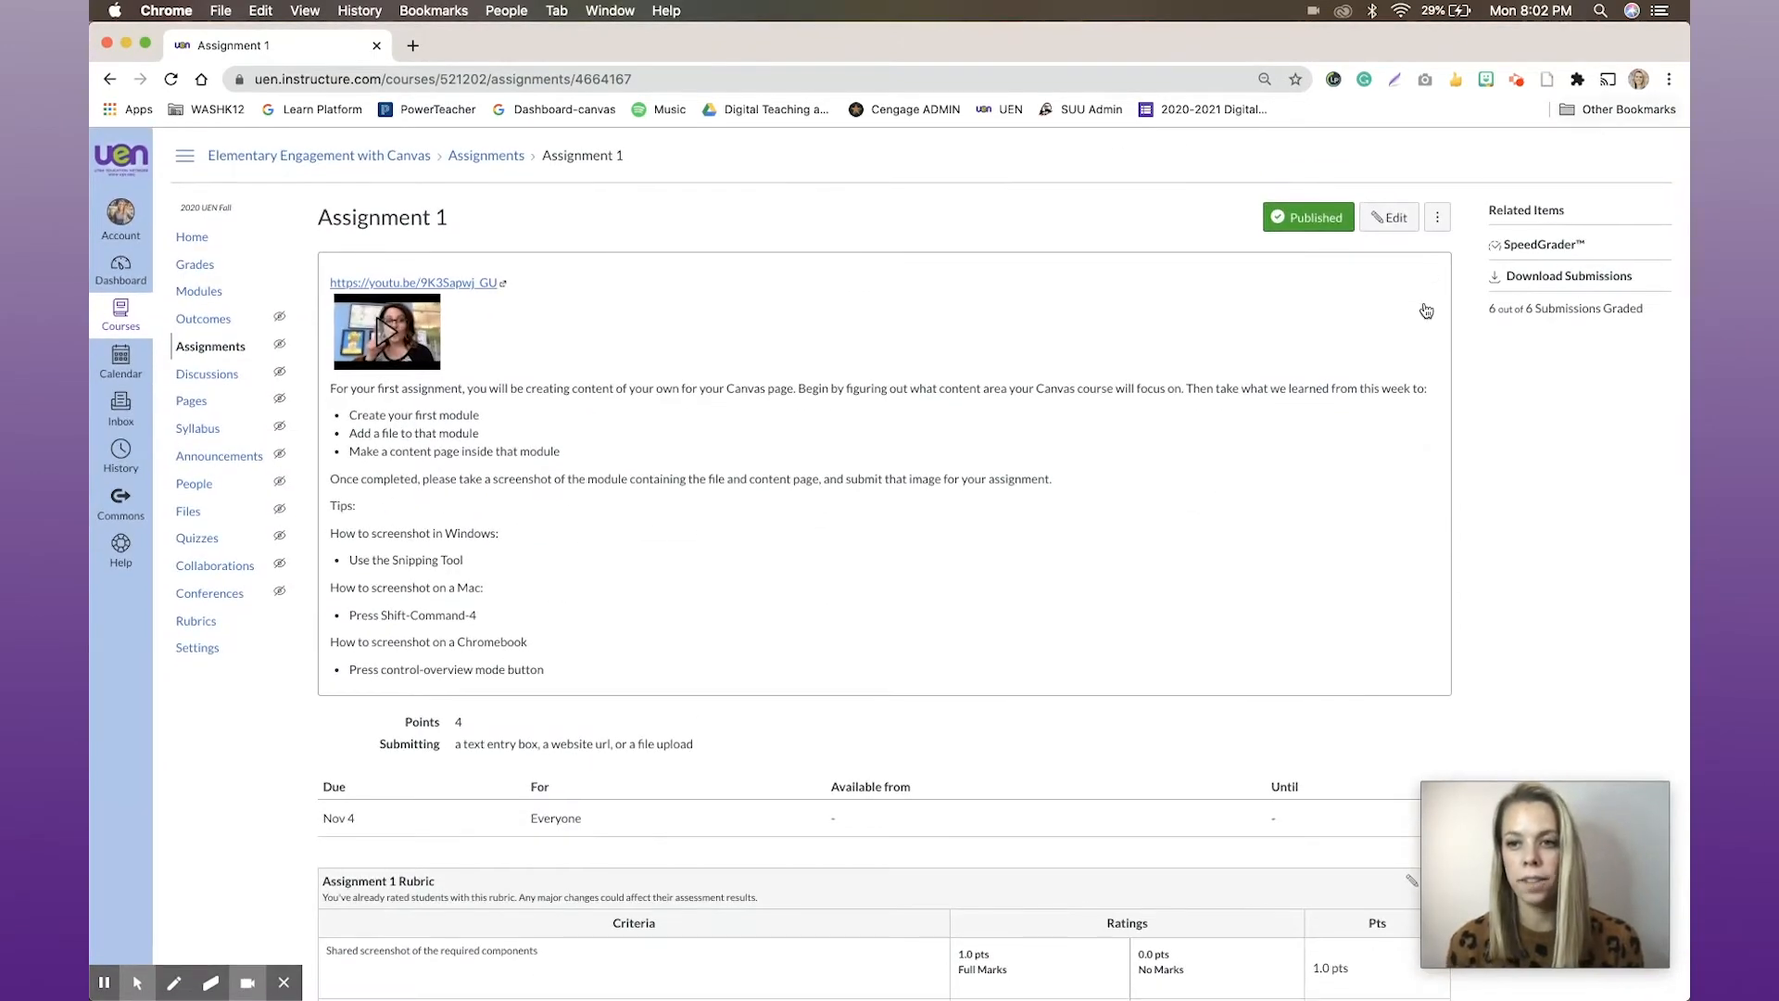
click(1533, 245)
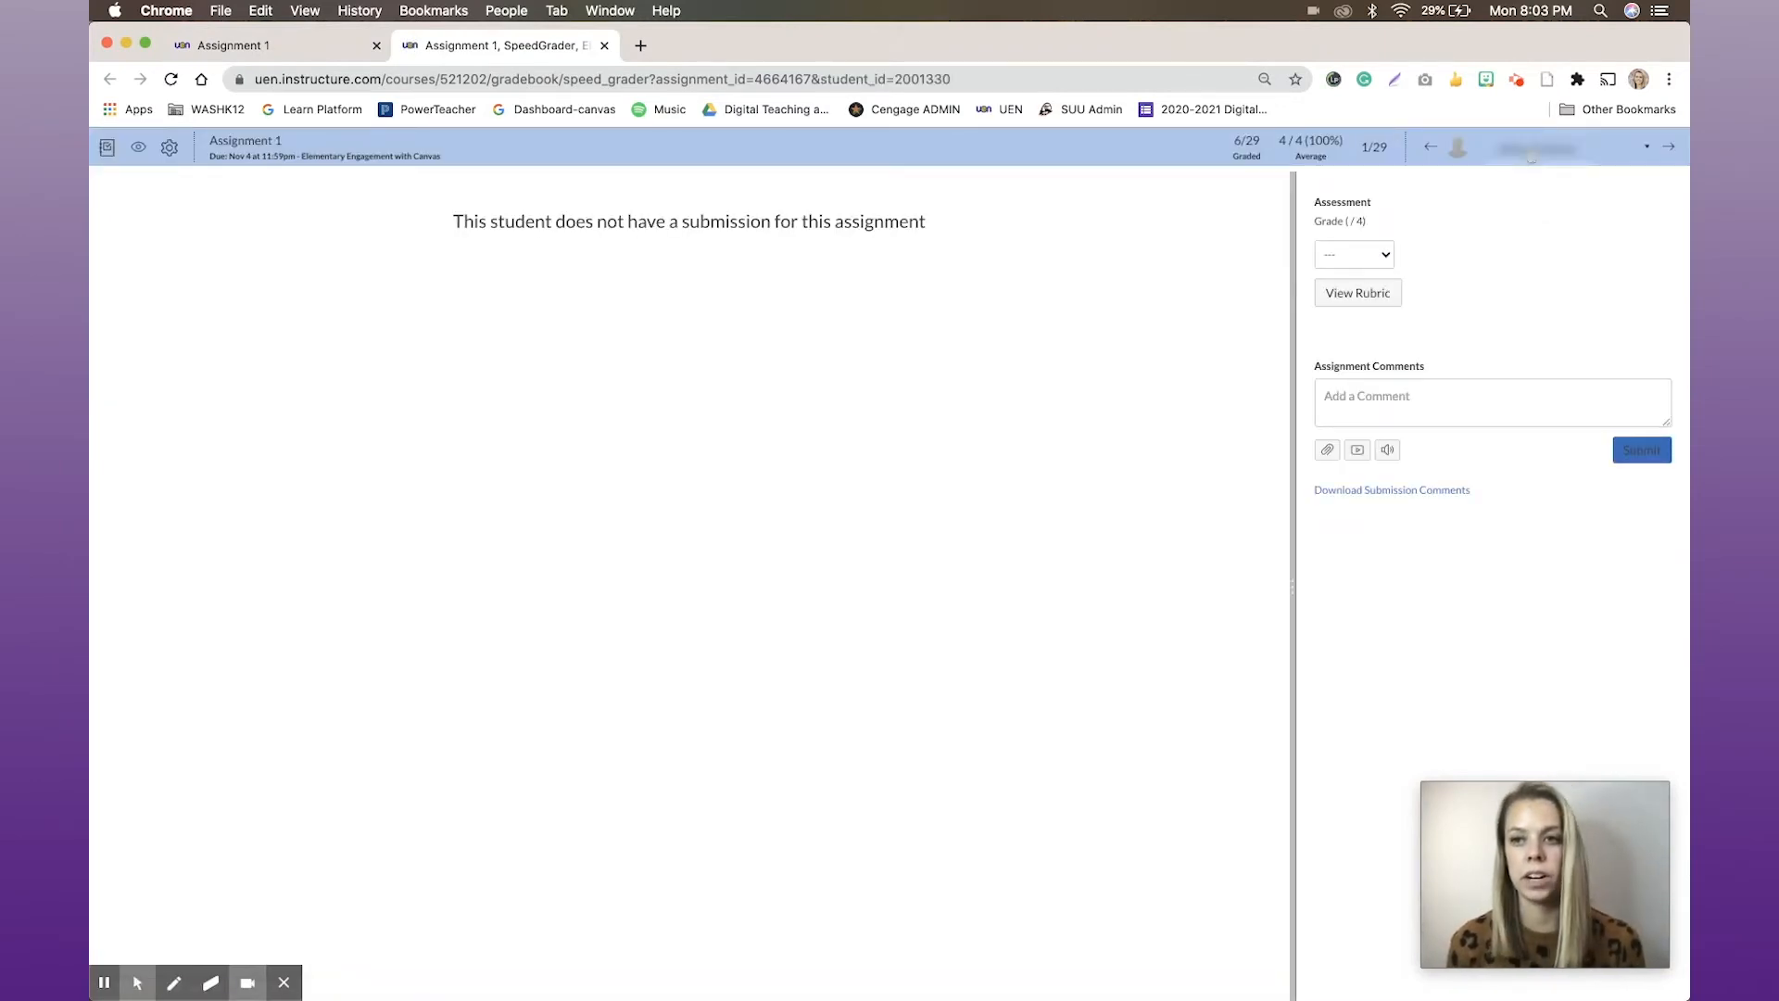
Go back to the gradebook, check where Assignment 1 offers SpeedGrader, and return to the dashboard
click(107, 150)
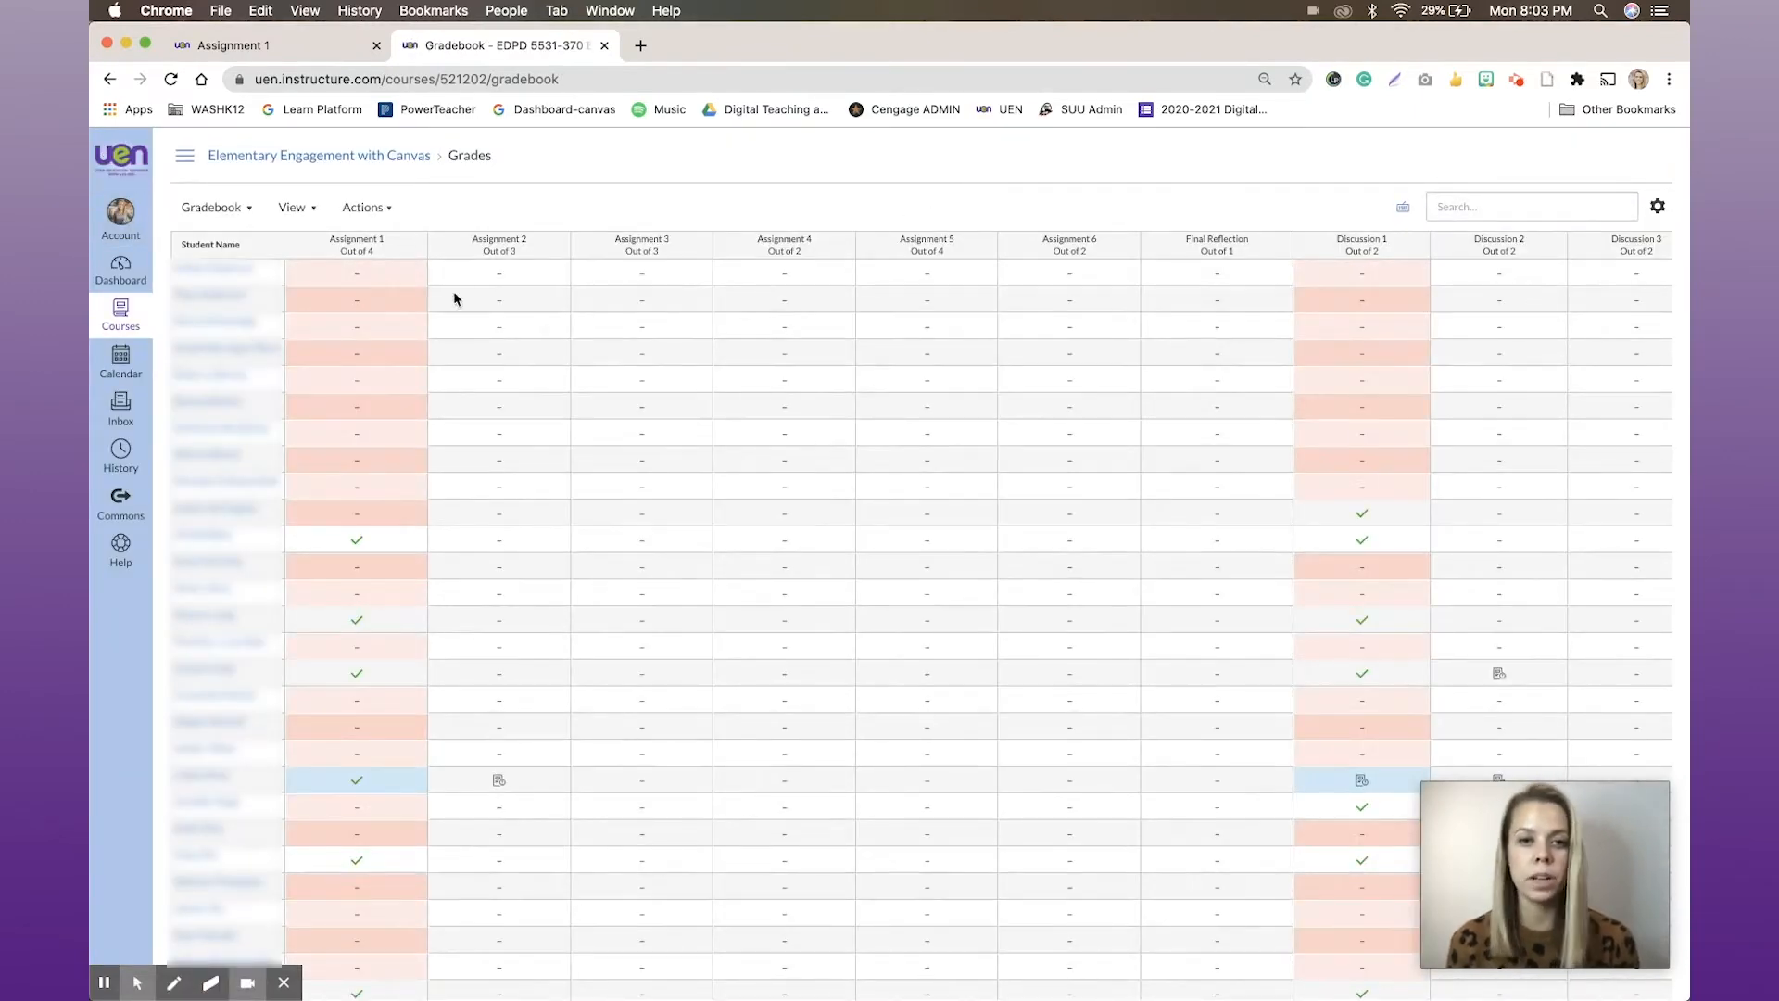
click(413, 247)
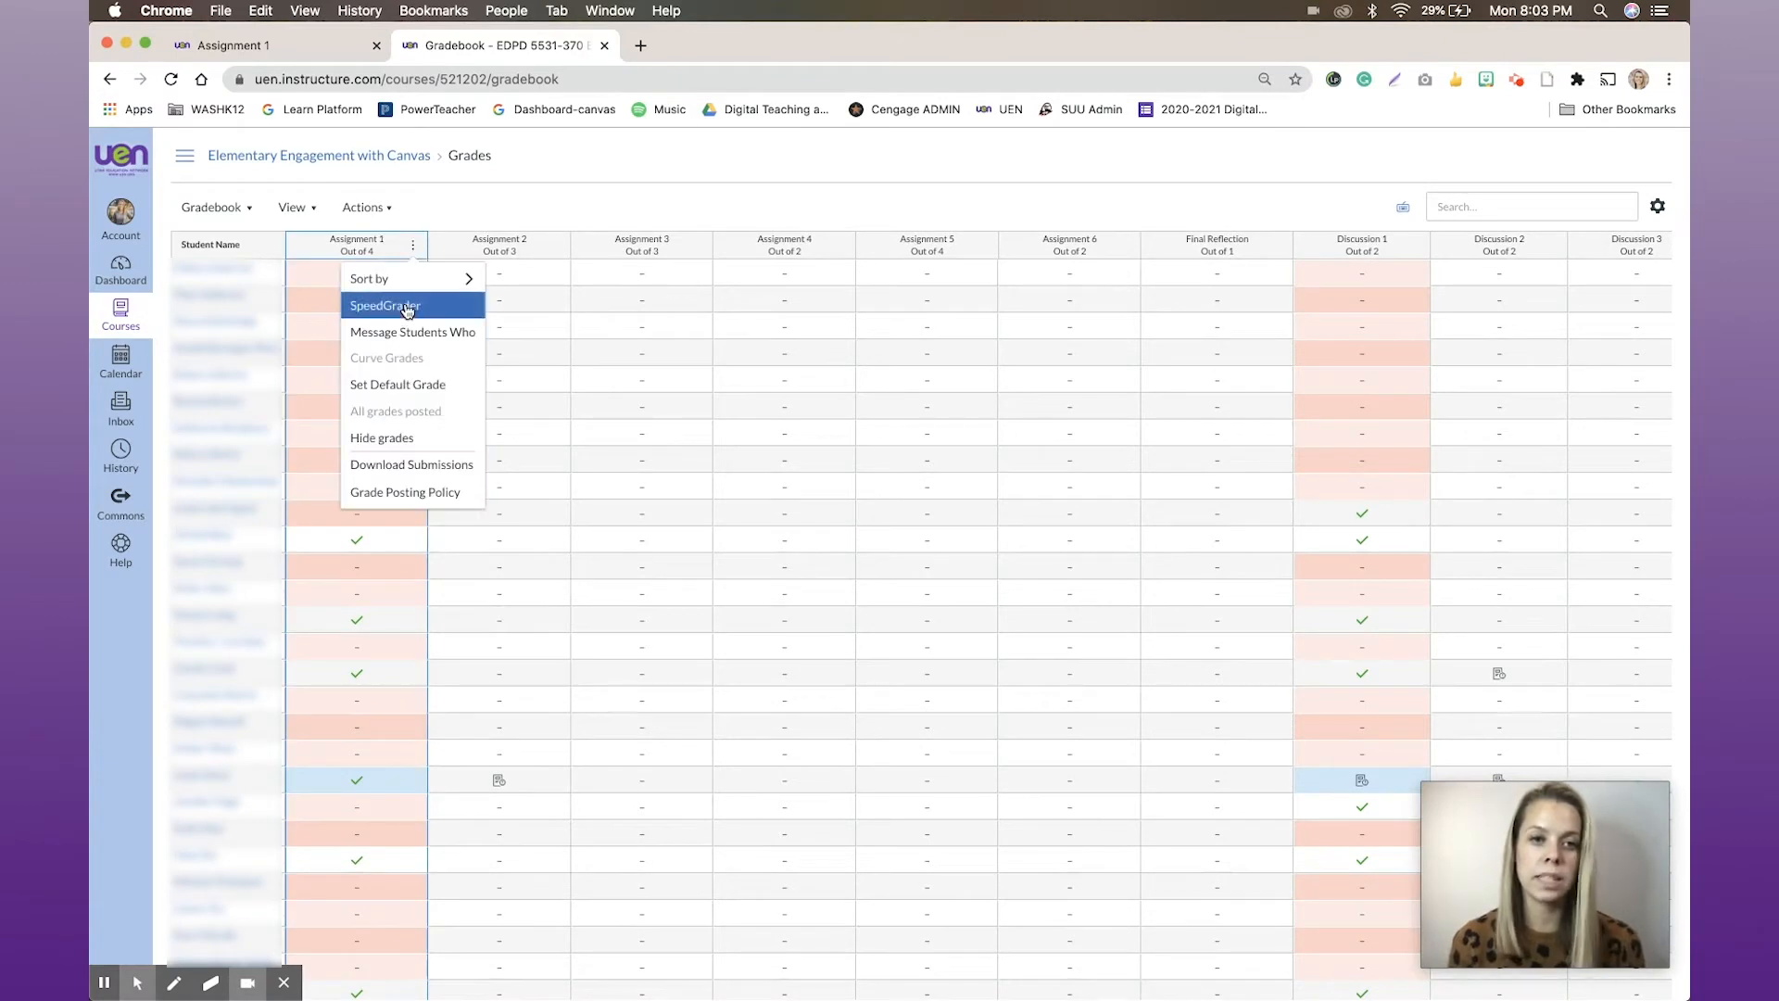
click(119, 278)
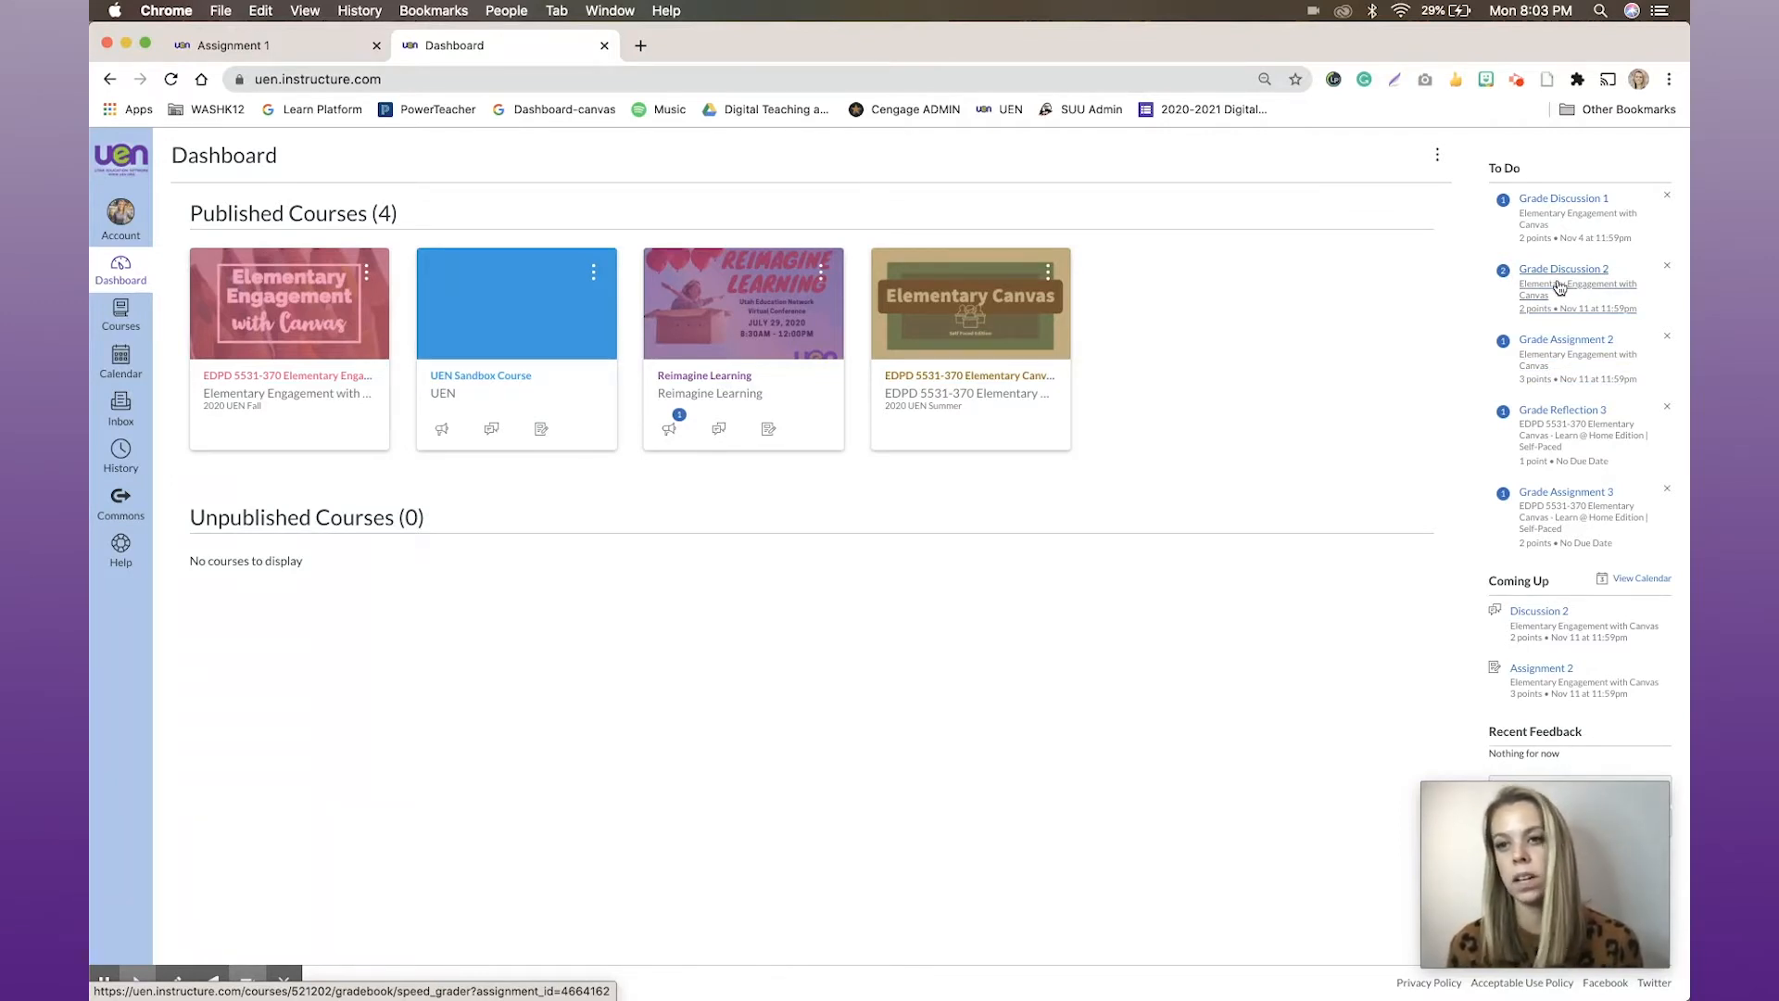
Go to the Elementary Engagement with Canvas course's gradebook and open Assignment 2 in SpeedGrader
click(316, 379)
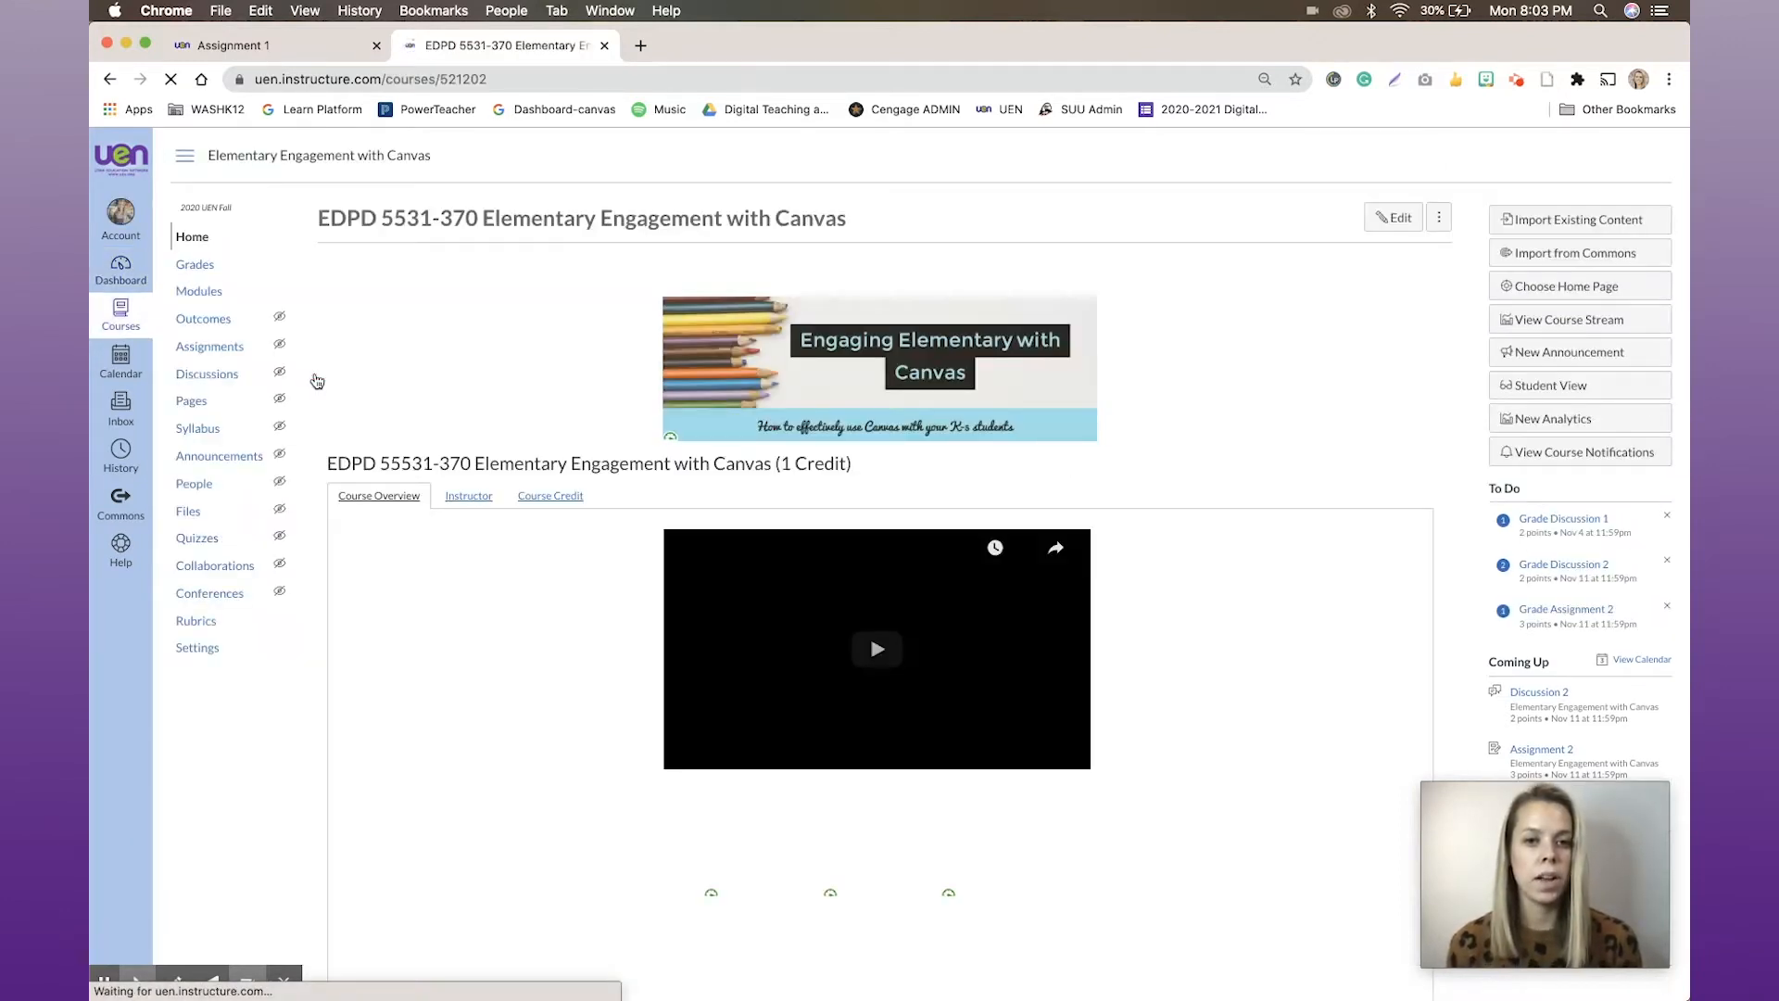
click(205, 271)
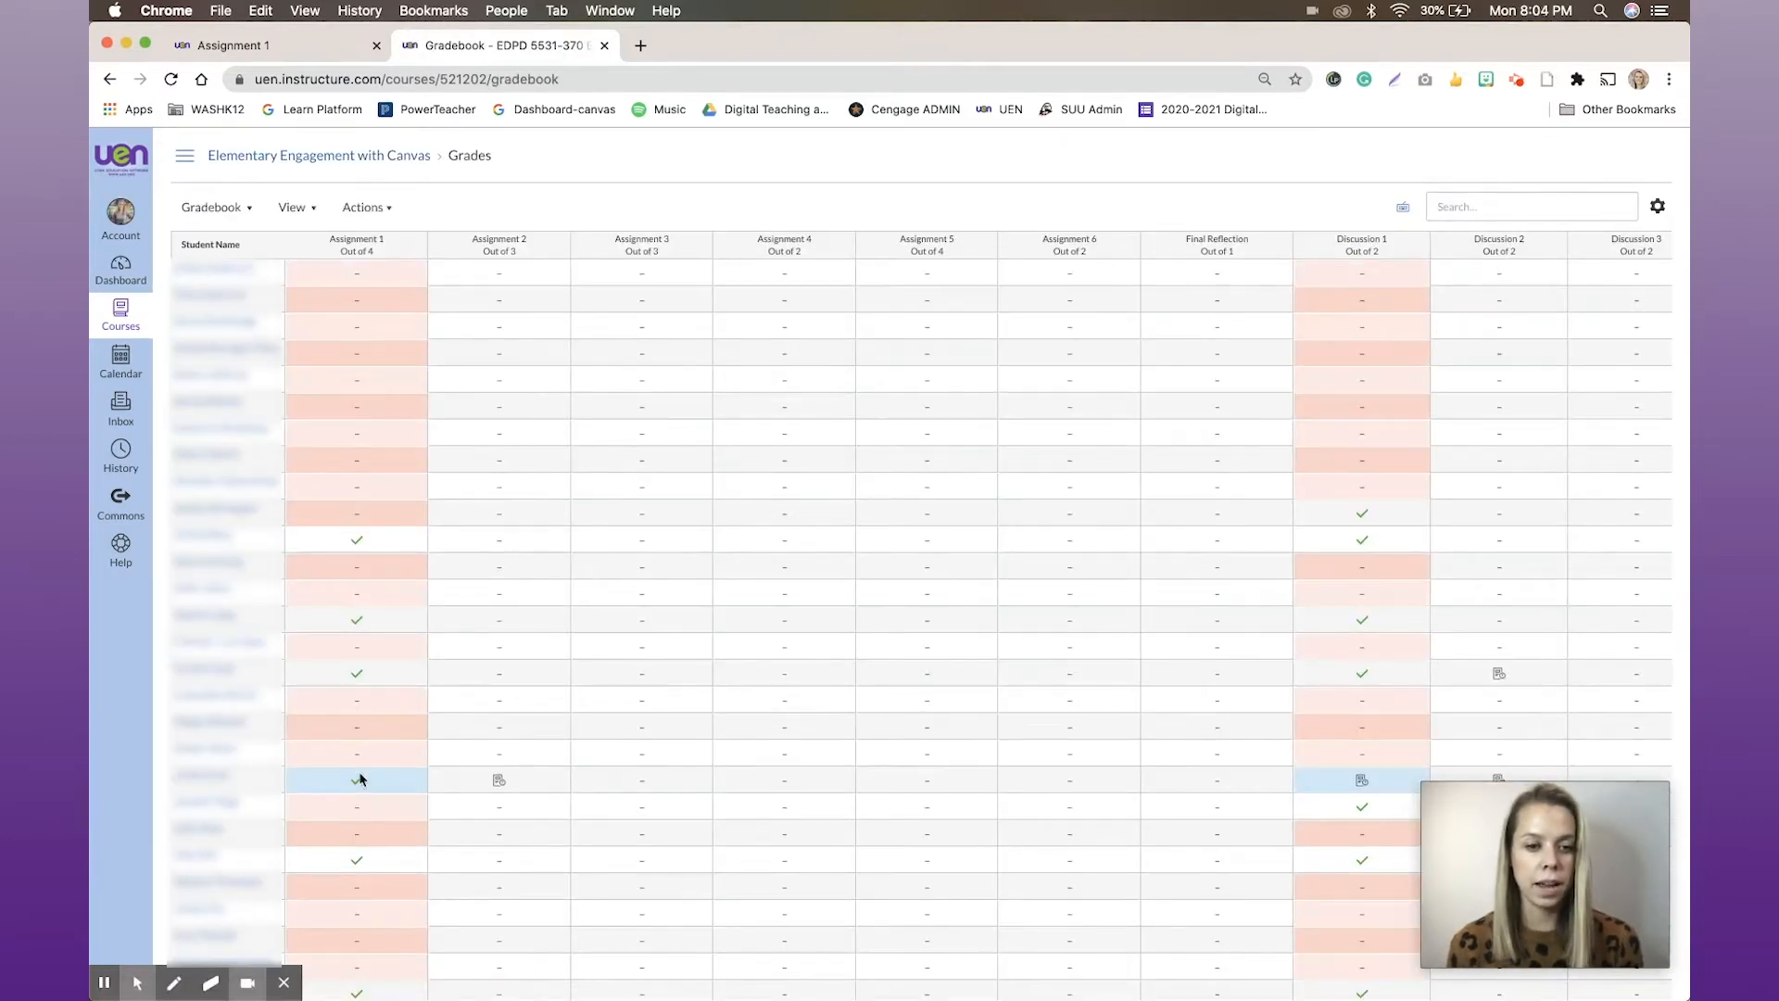
click(556, 247)
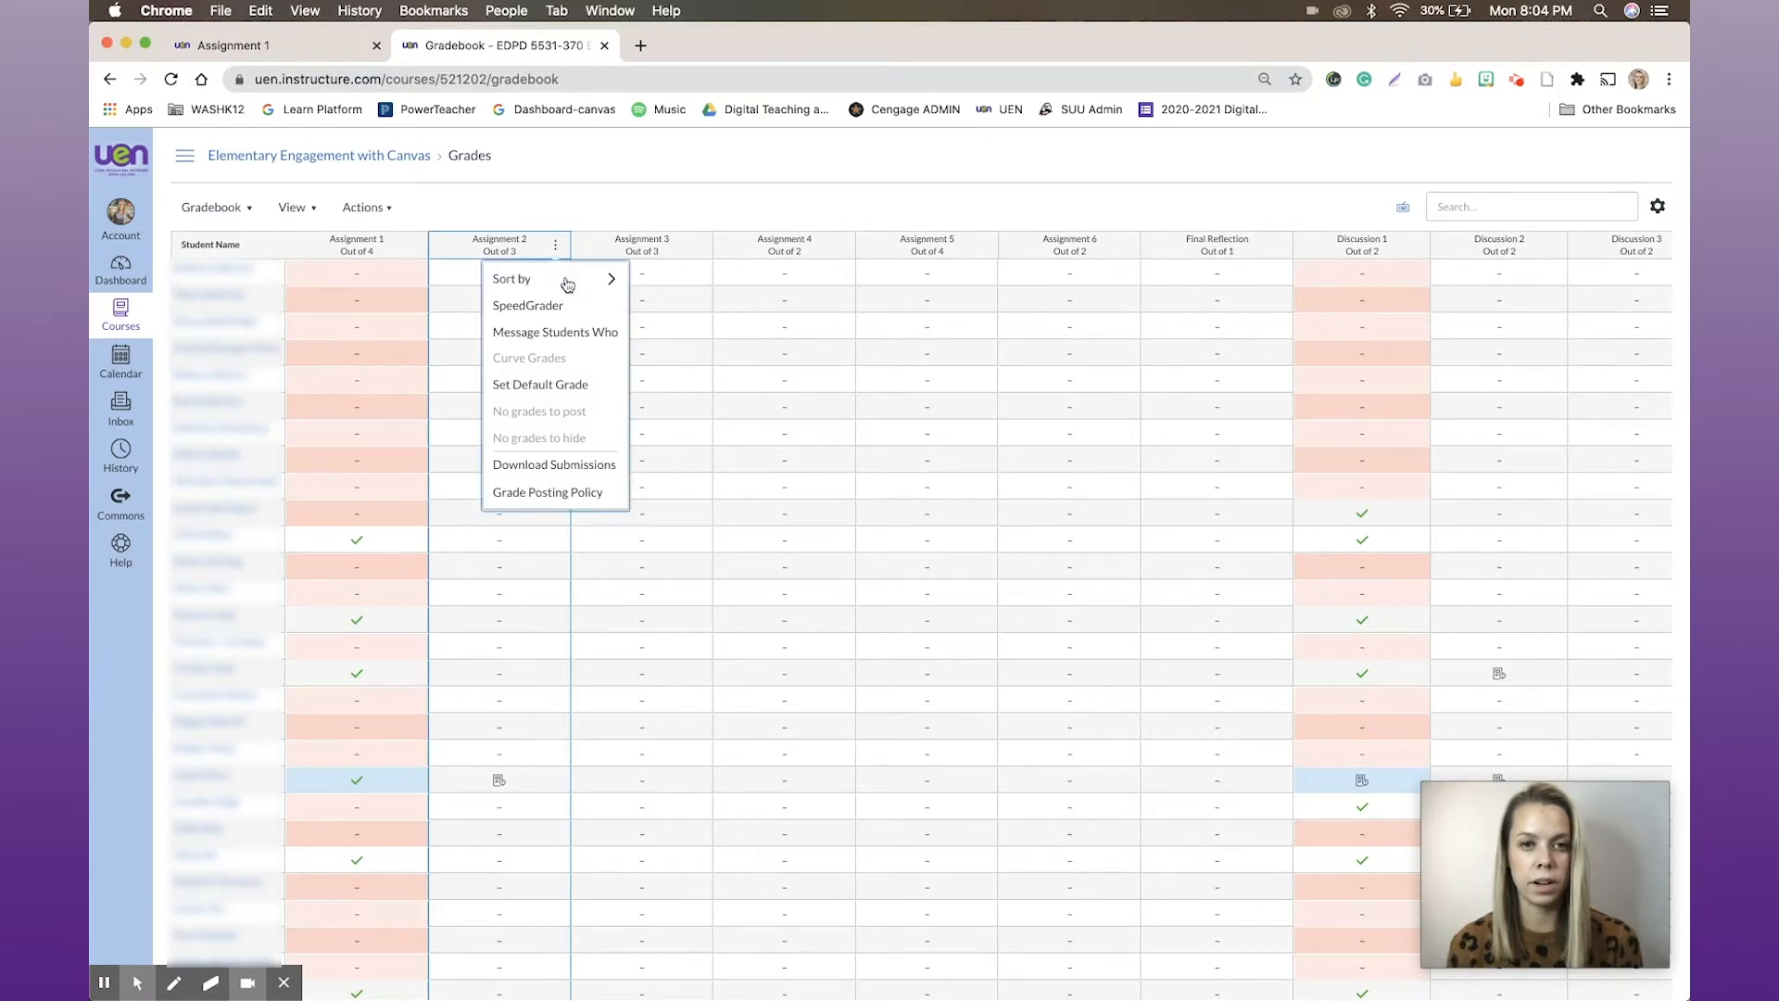
click(540, 303)
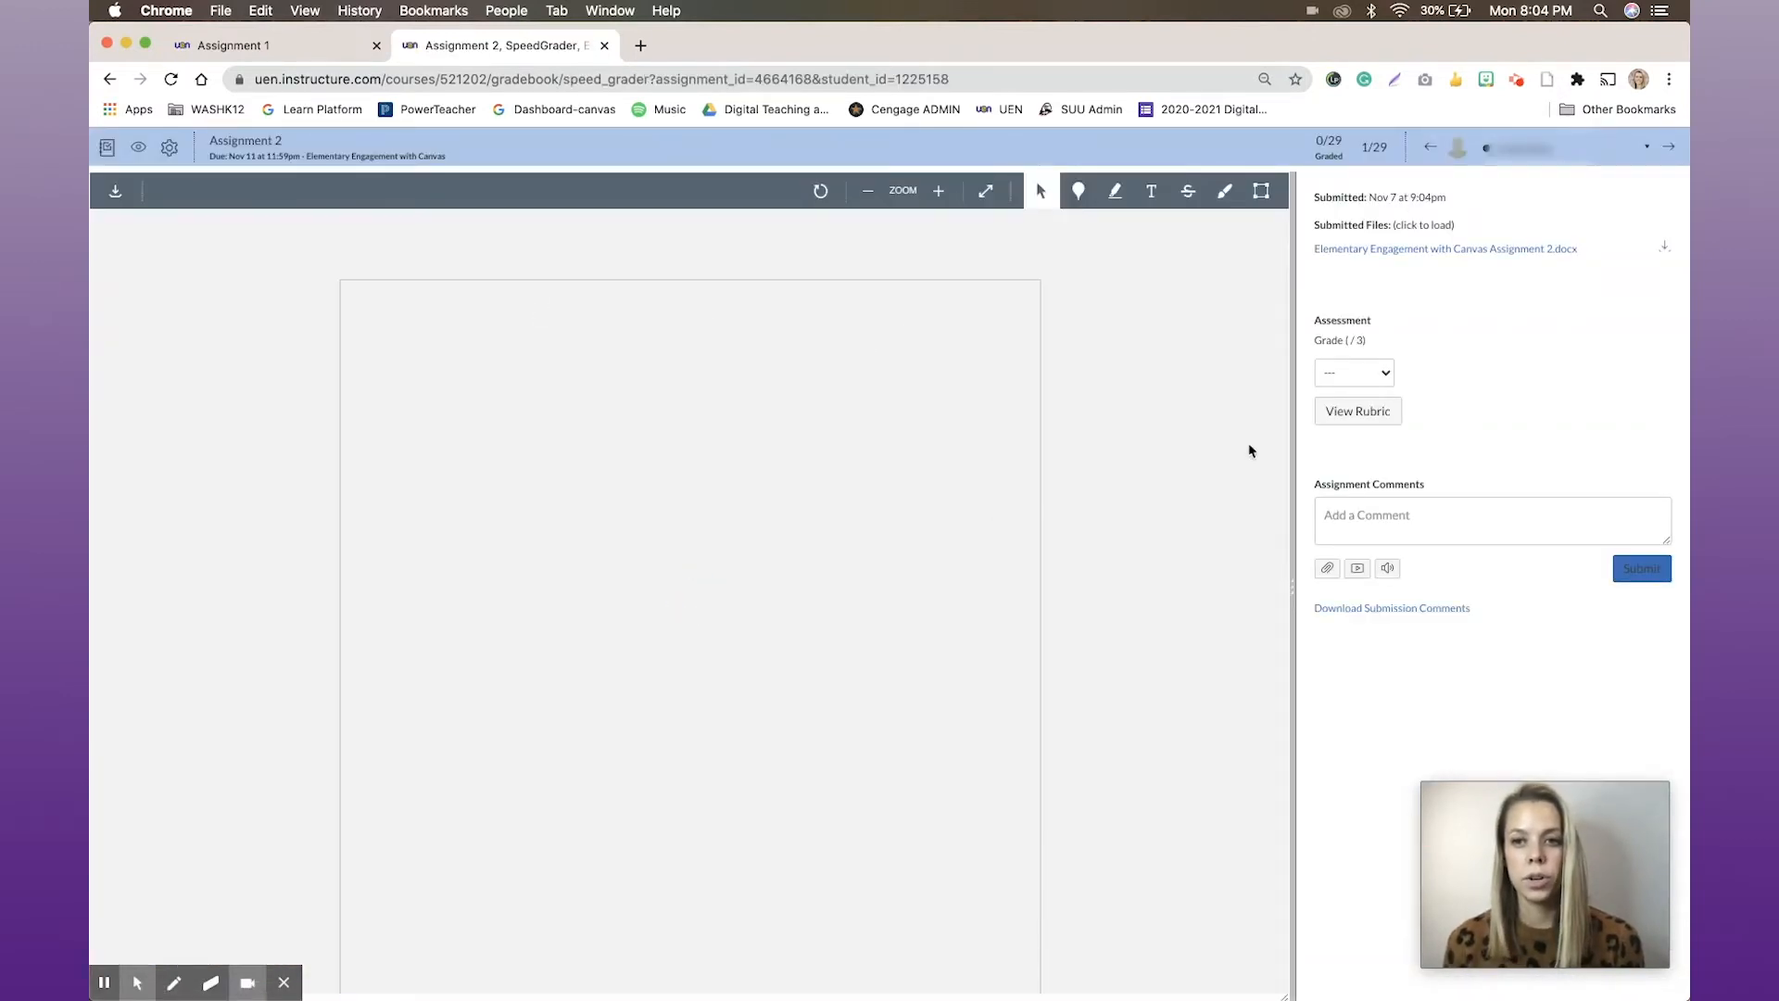
Review the student's Assignment 2 document, award Full Marks on all three rubric criteria, and save the rubric
scroll(1076, 567, down, 2)
scroll(1076, 571, down, 2)
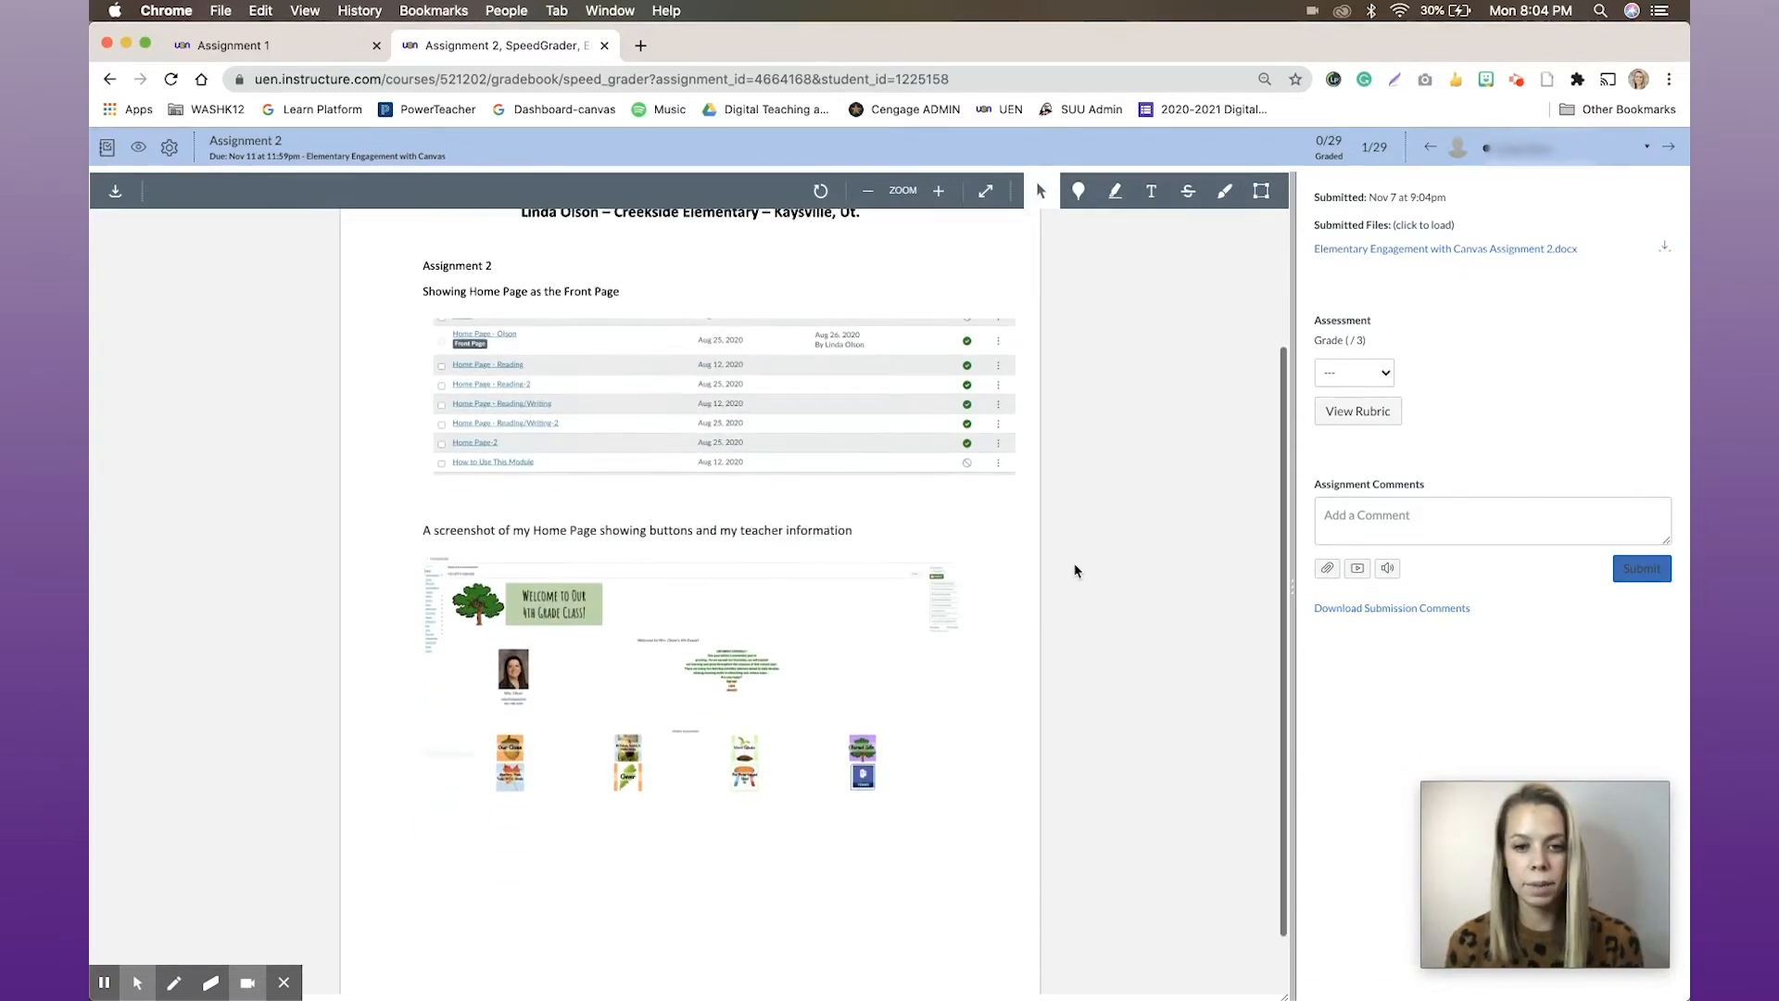
scroll(1076, 571, up, 4)
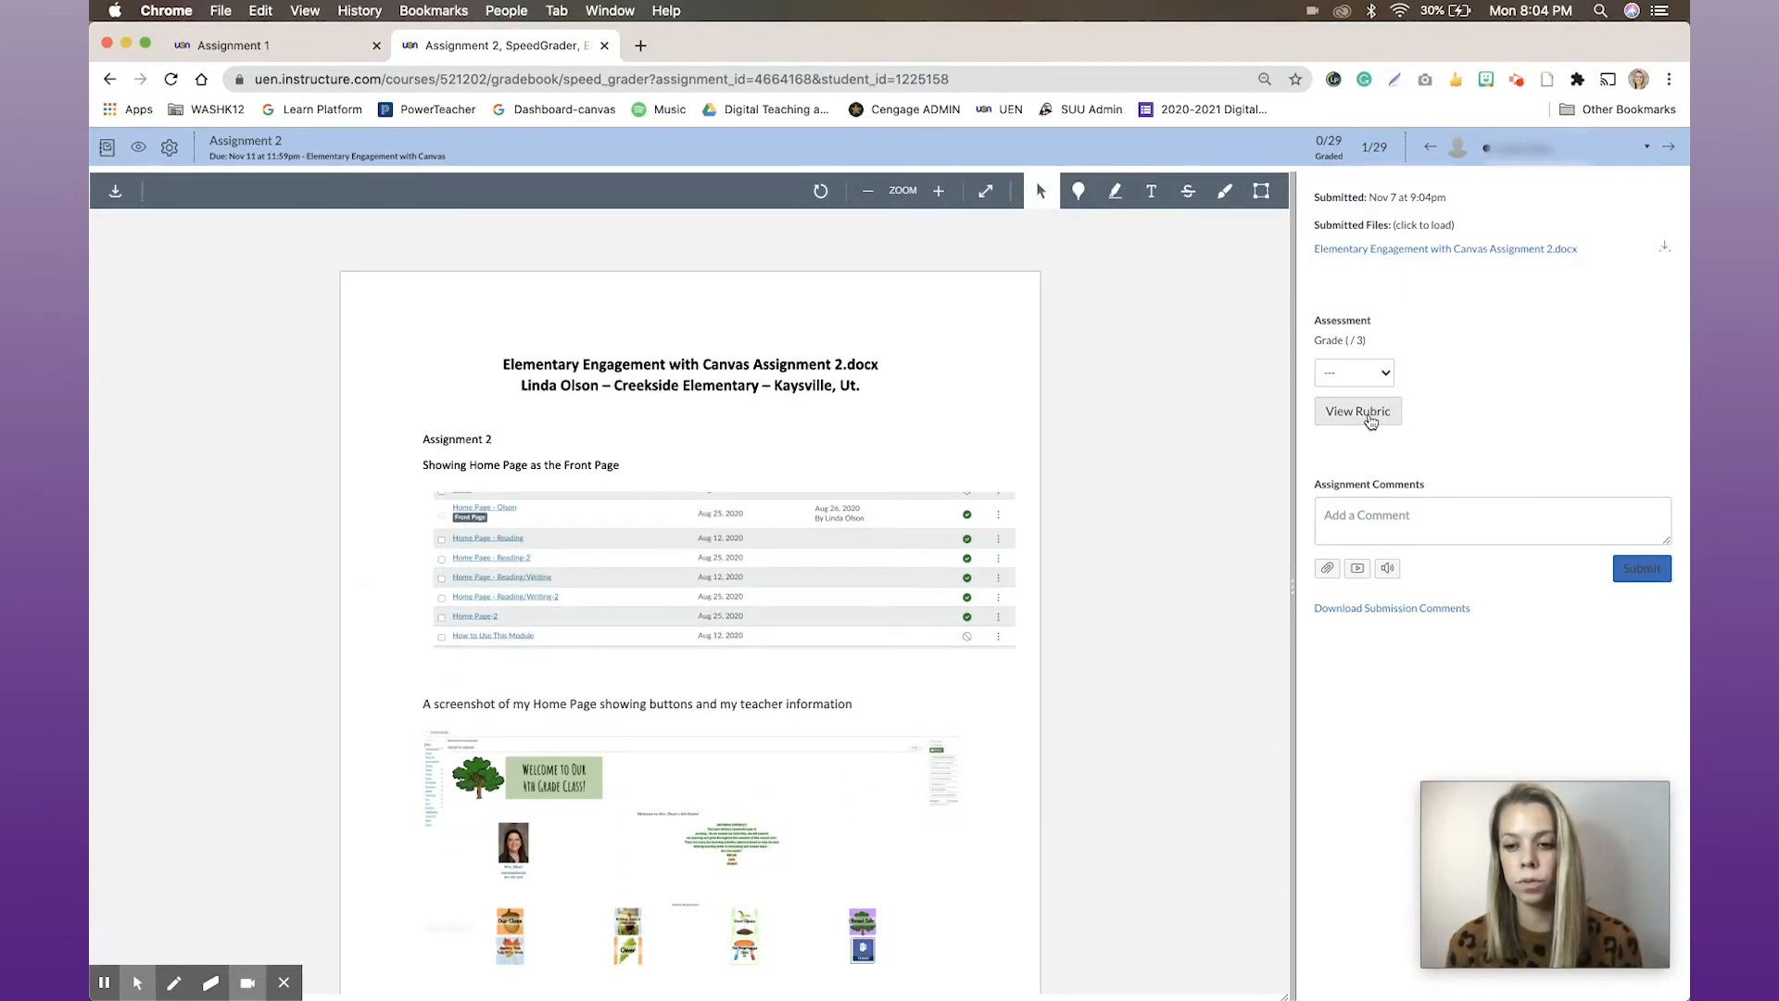
click(1370, 422)
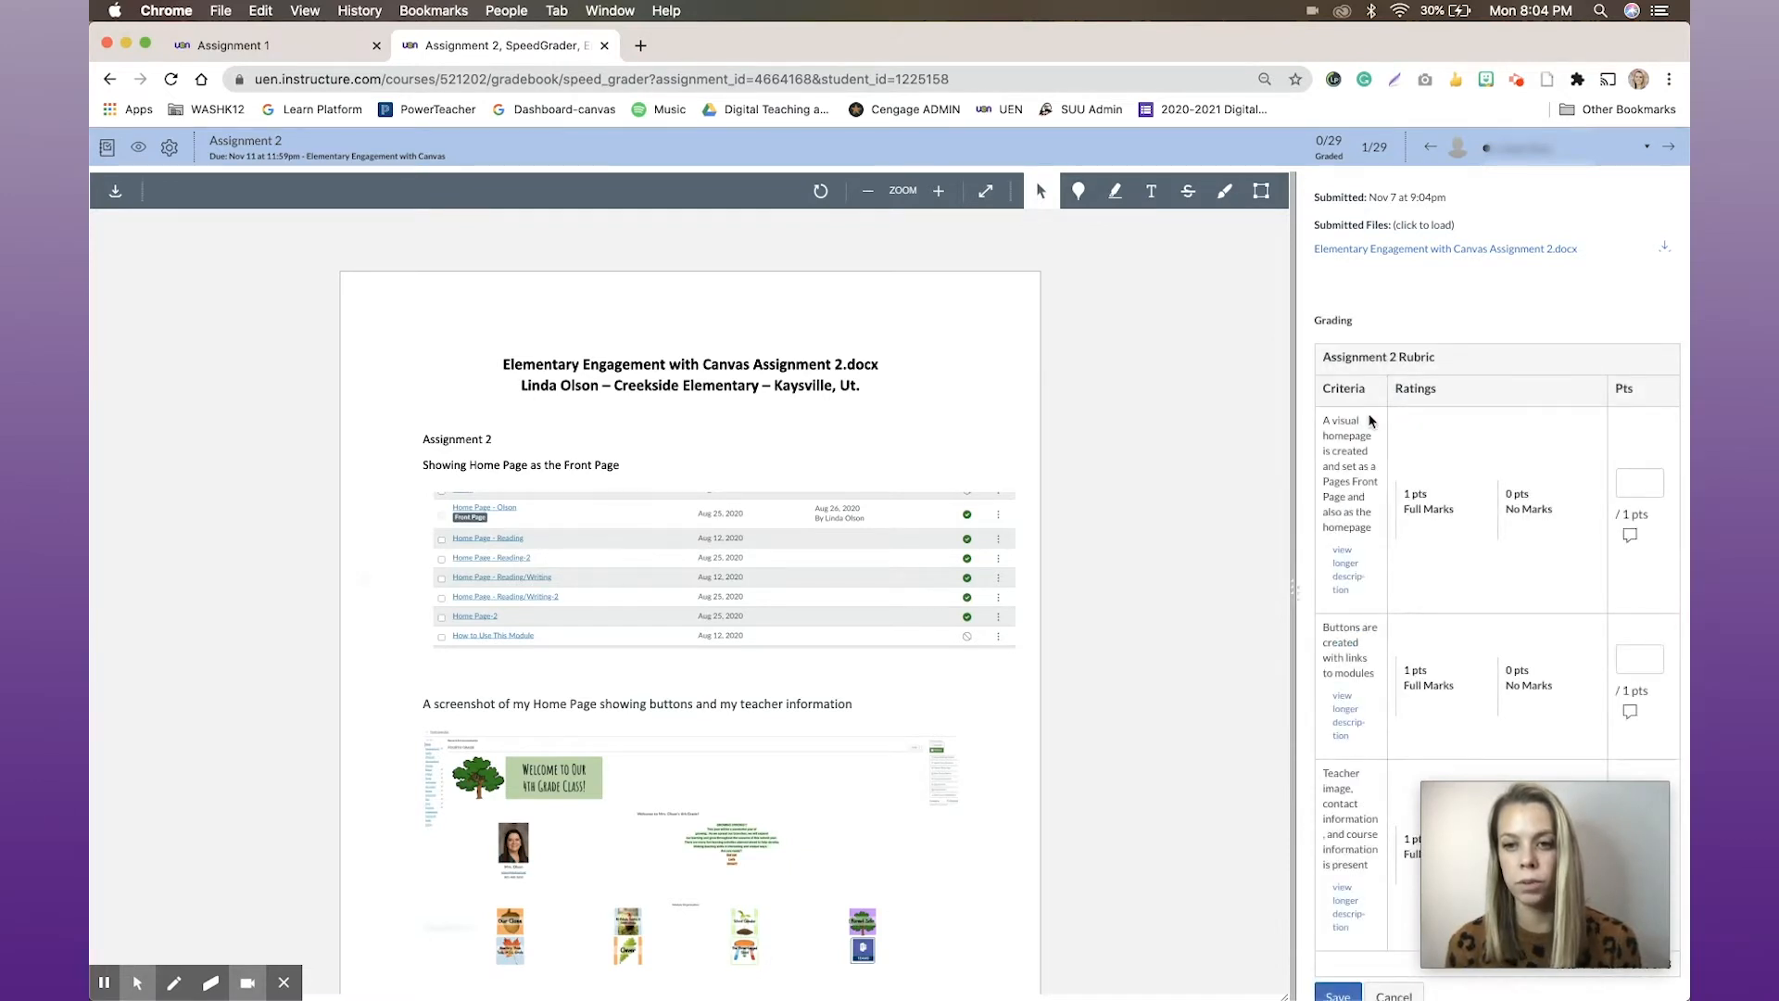
click(1411, 519)
scroll(1426, 518, down, 3)
click(1434, 501)
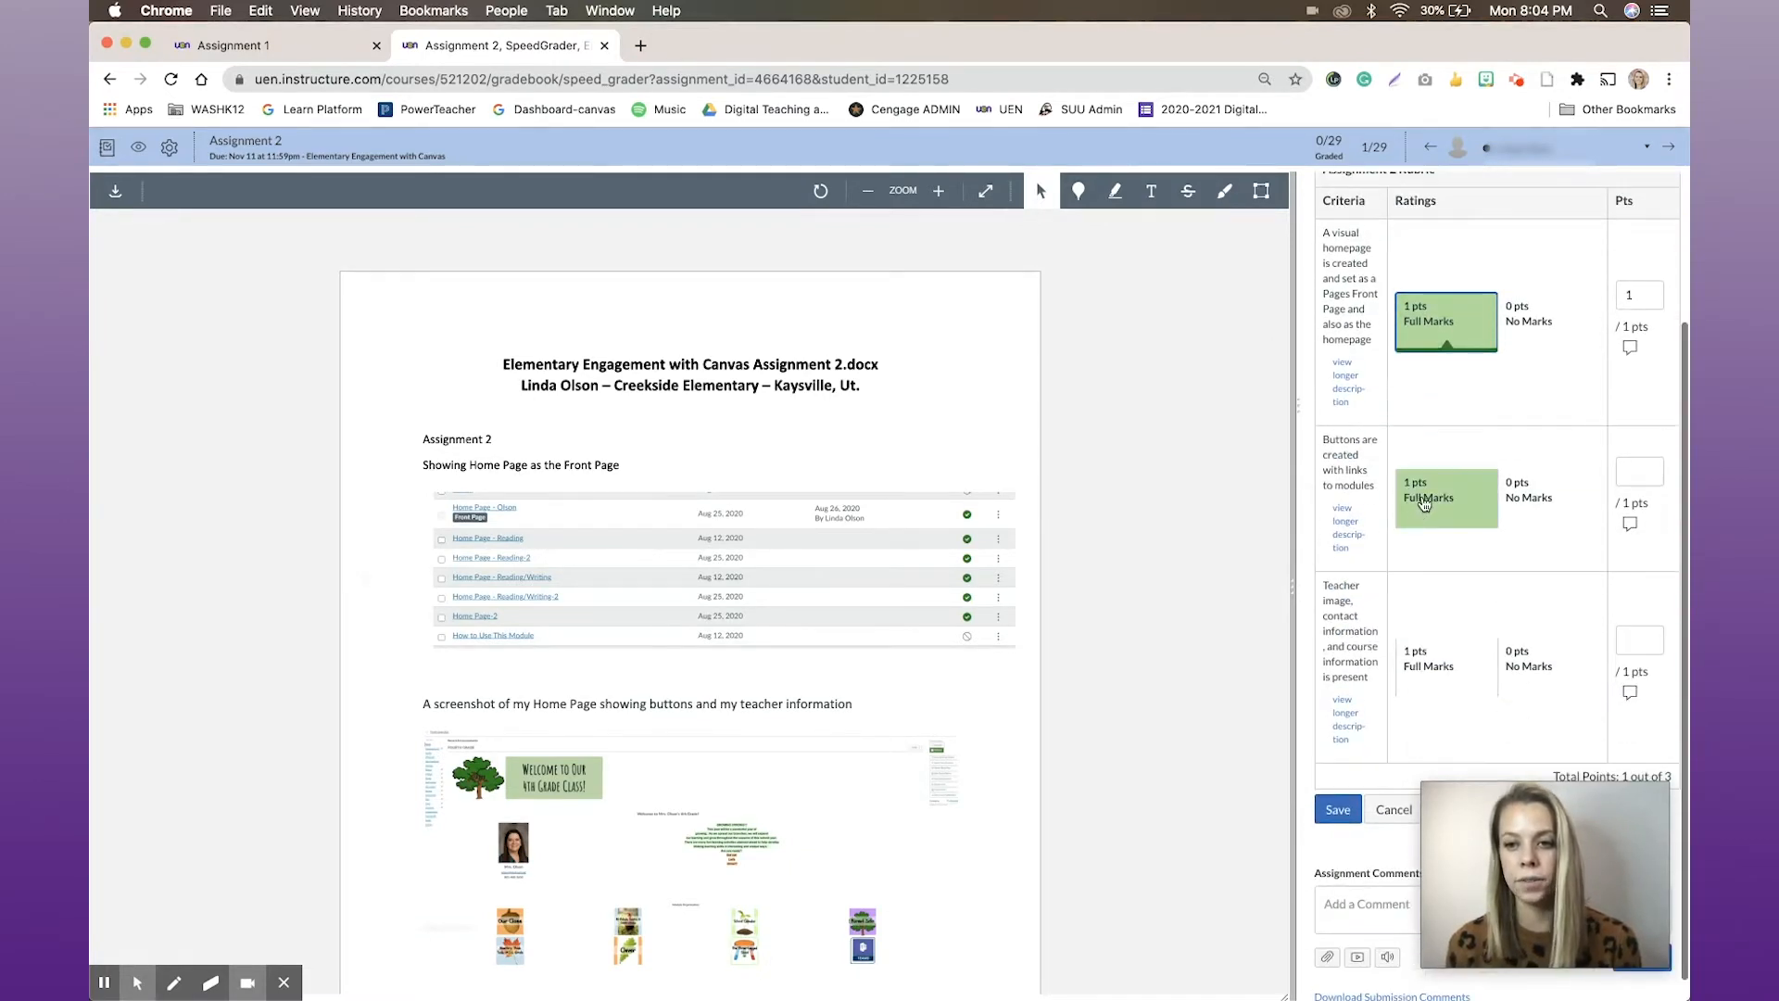
click(1434, 667)
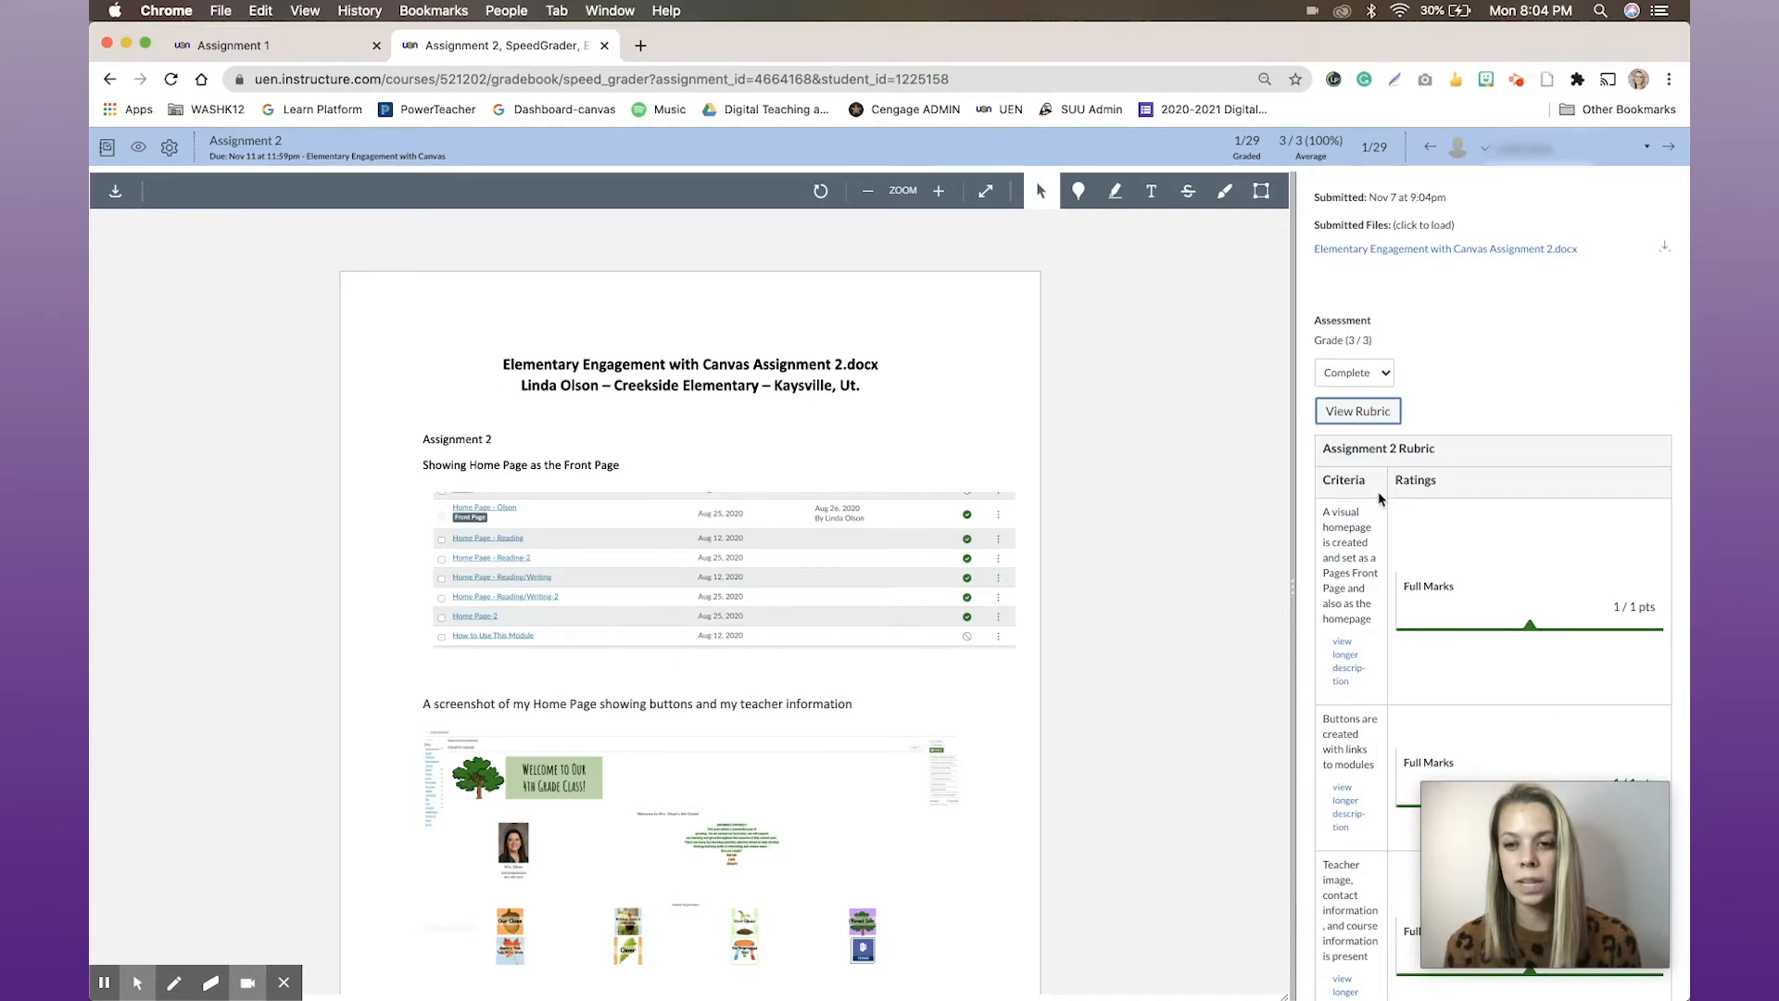
Check the available grade choices, keep the grade as Complete, and look over the saved rubric ratings
click(1385, 380)
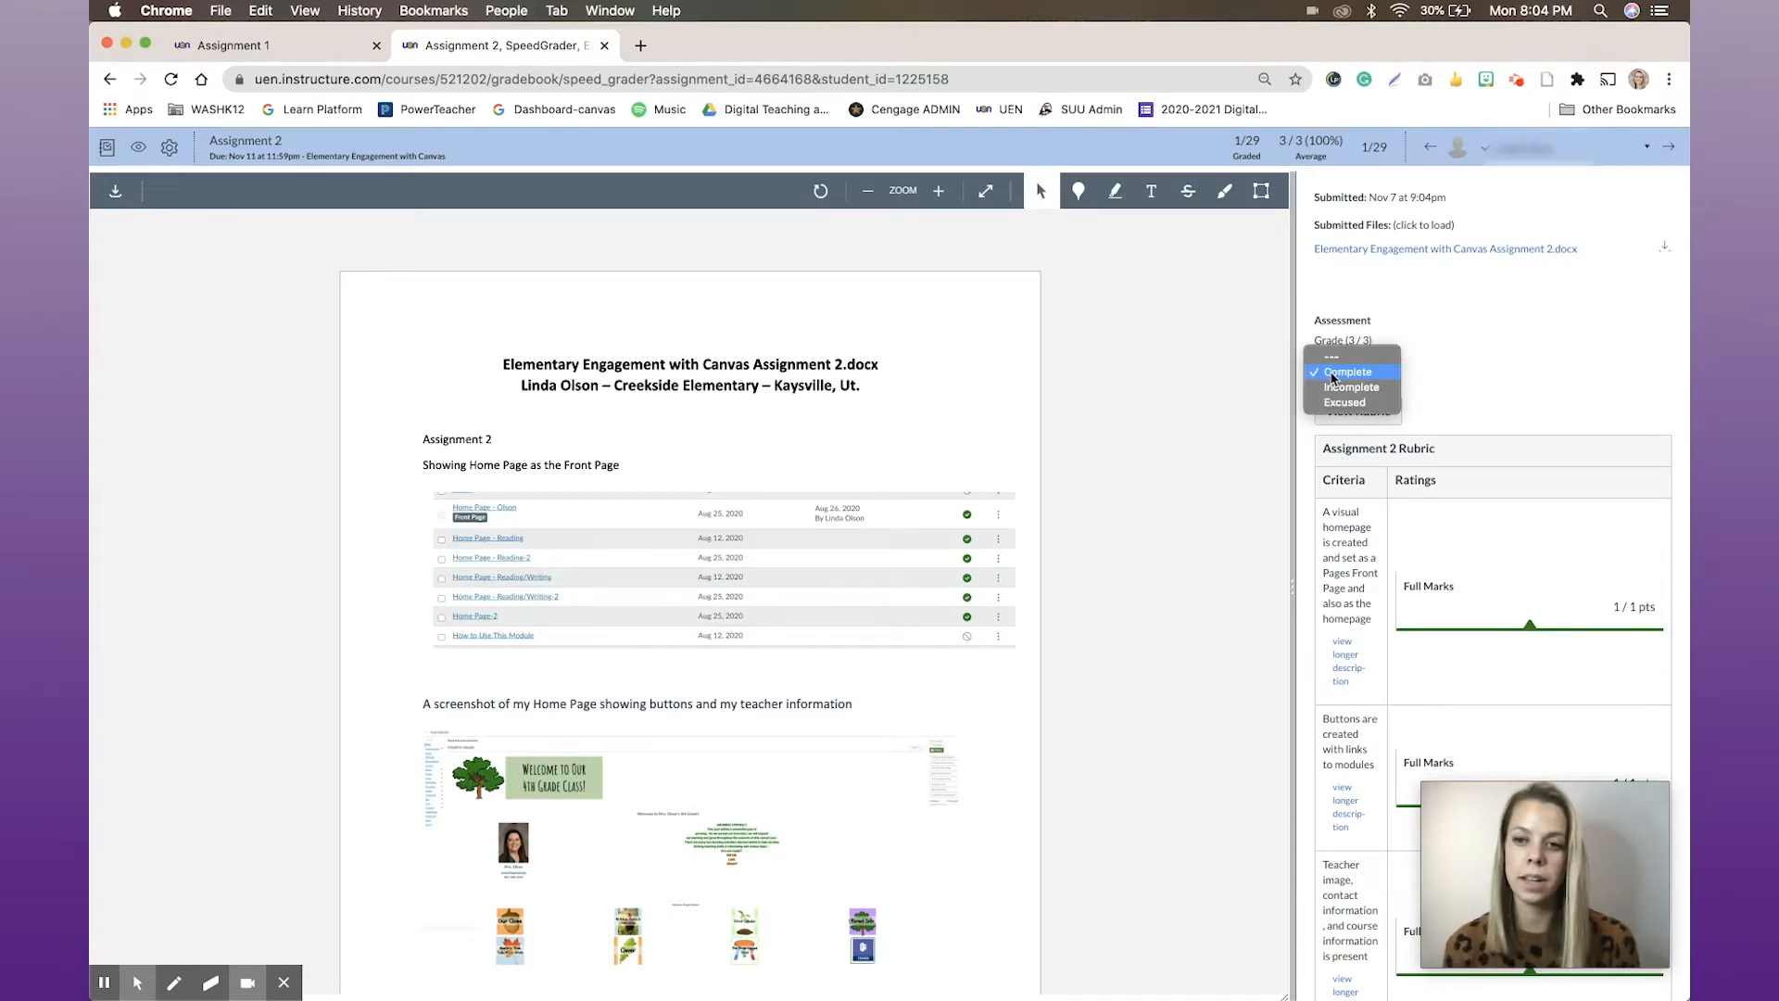
click(1334, 372)
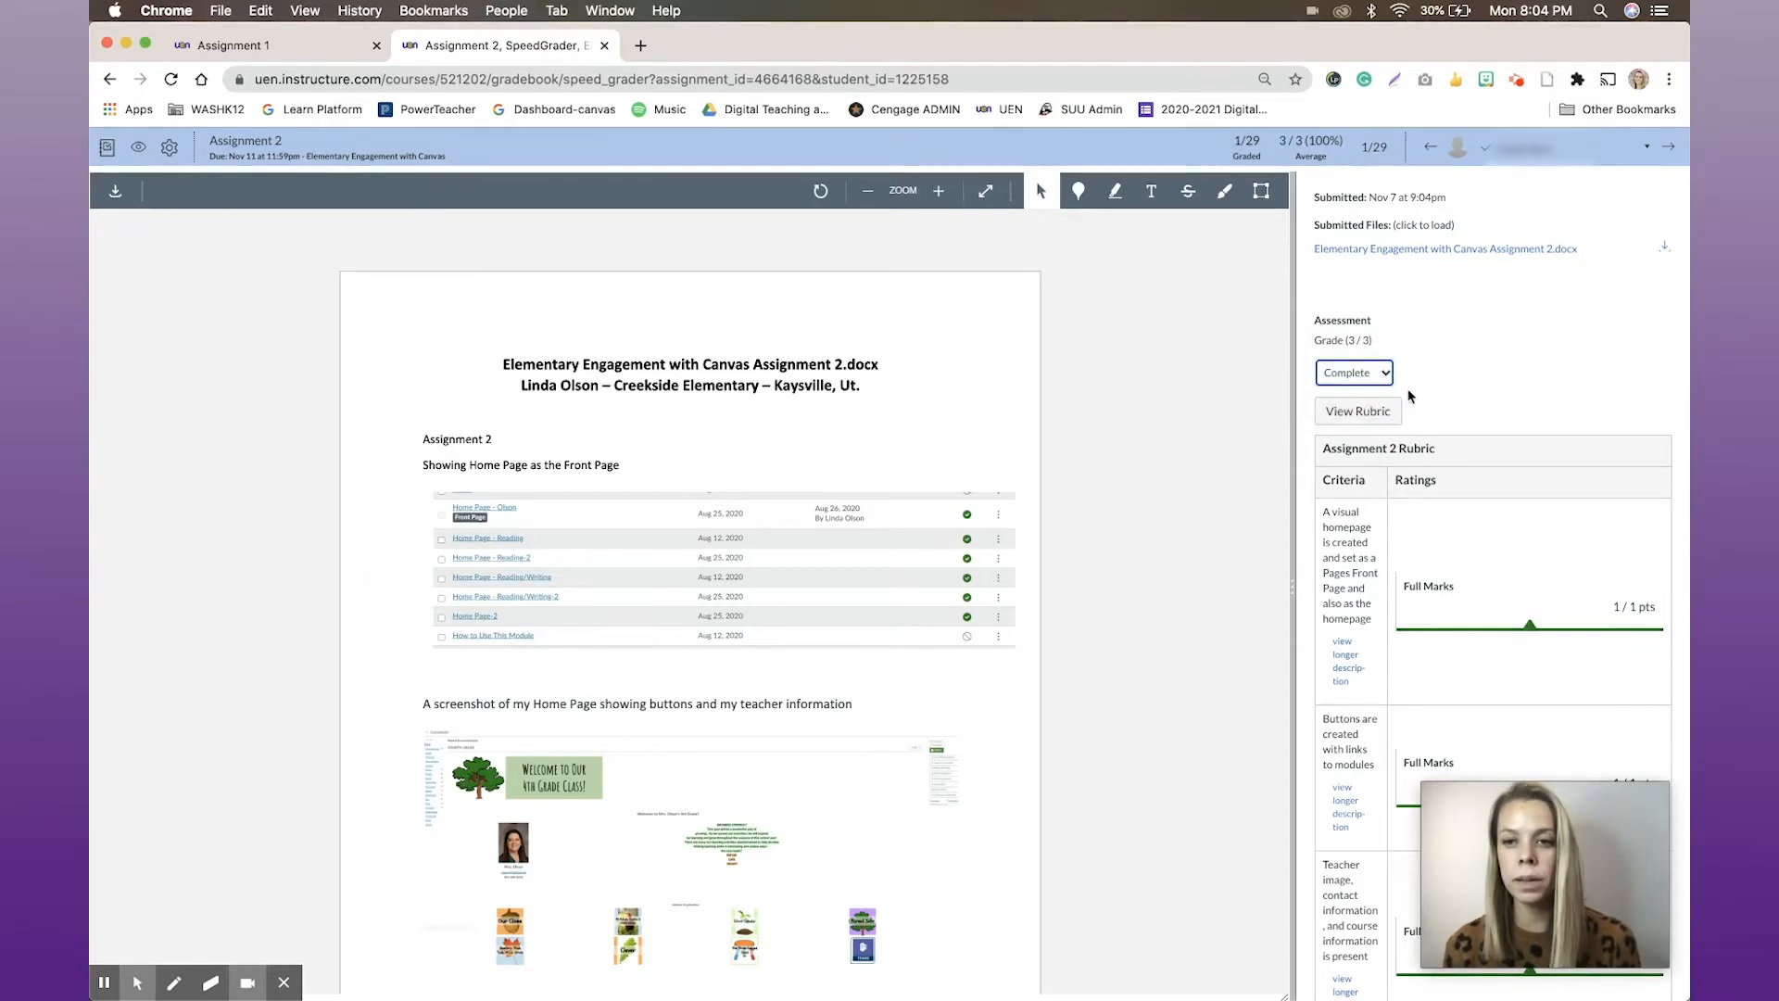
scroll(1456, 413, down, 5)
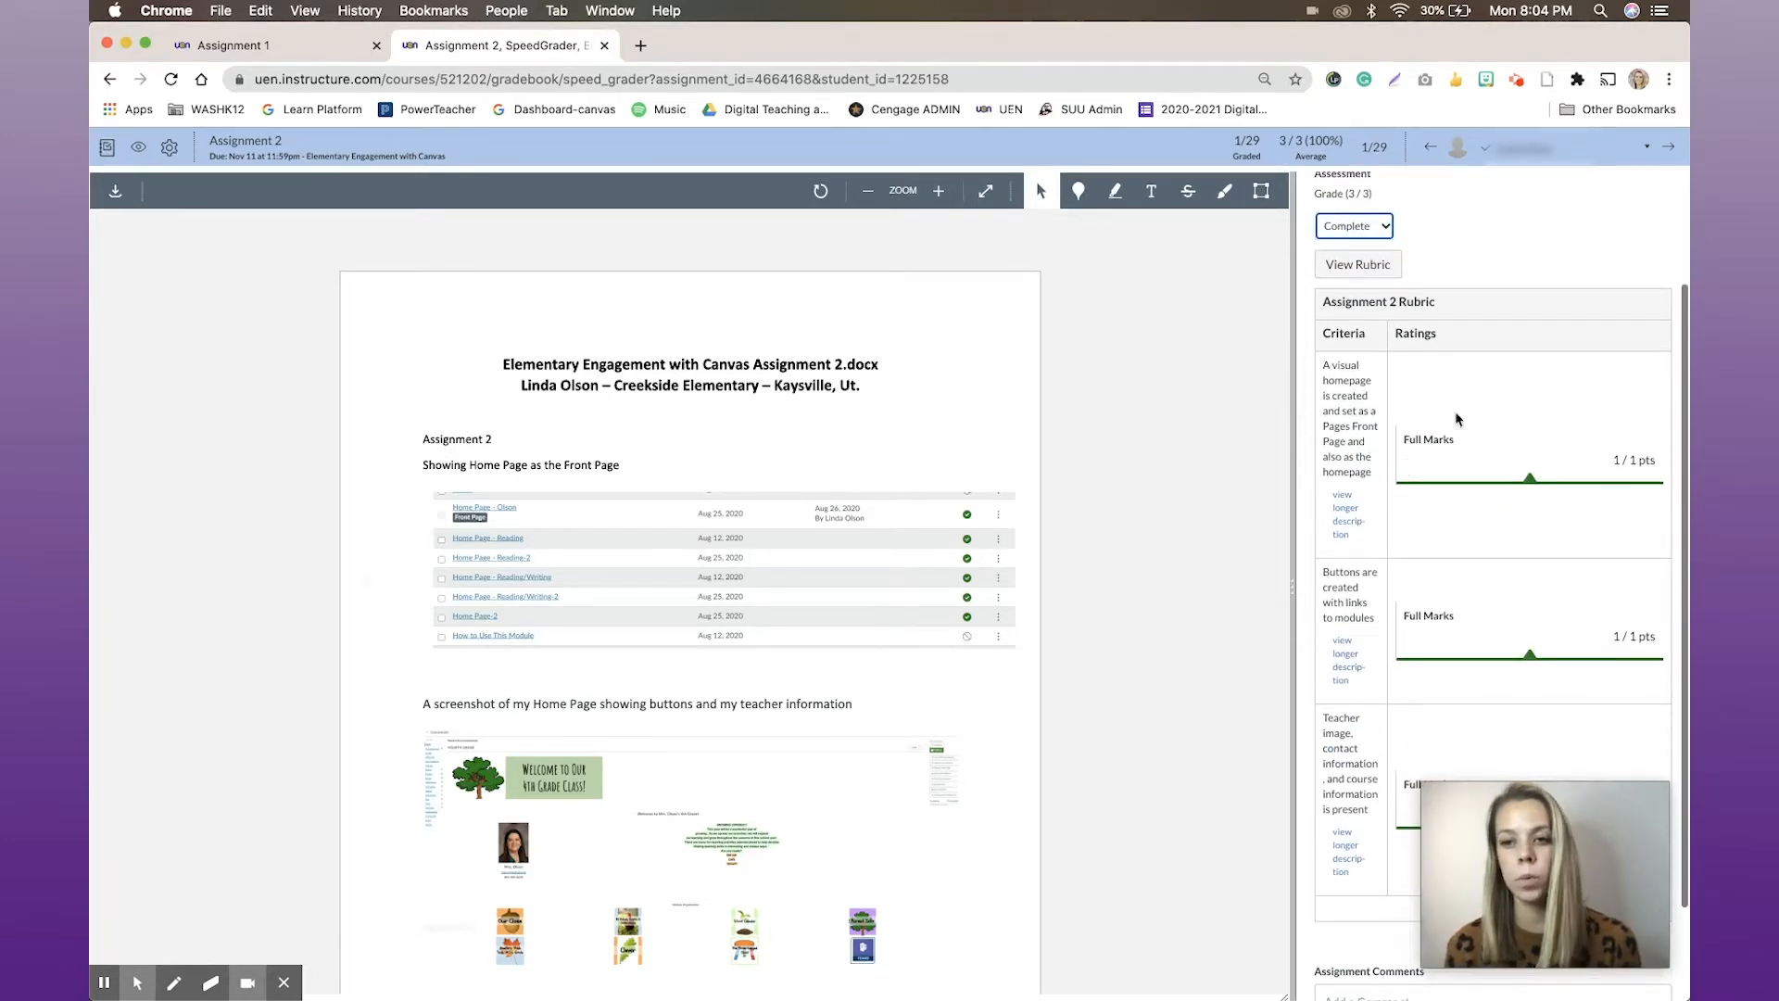
scroll(1401, 465, down, 1)
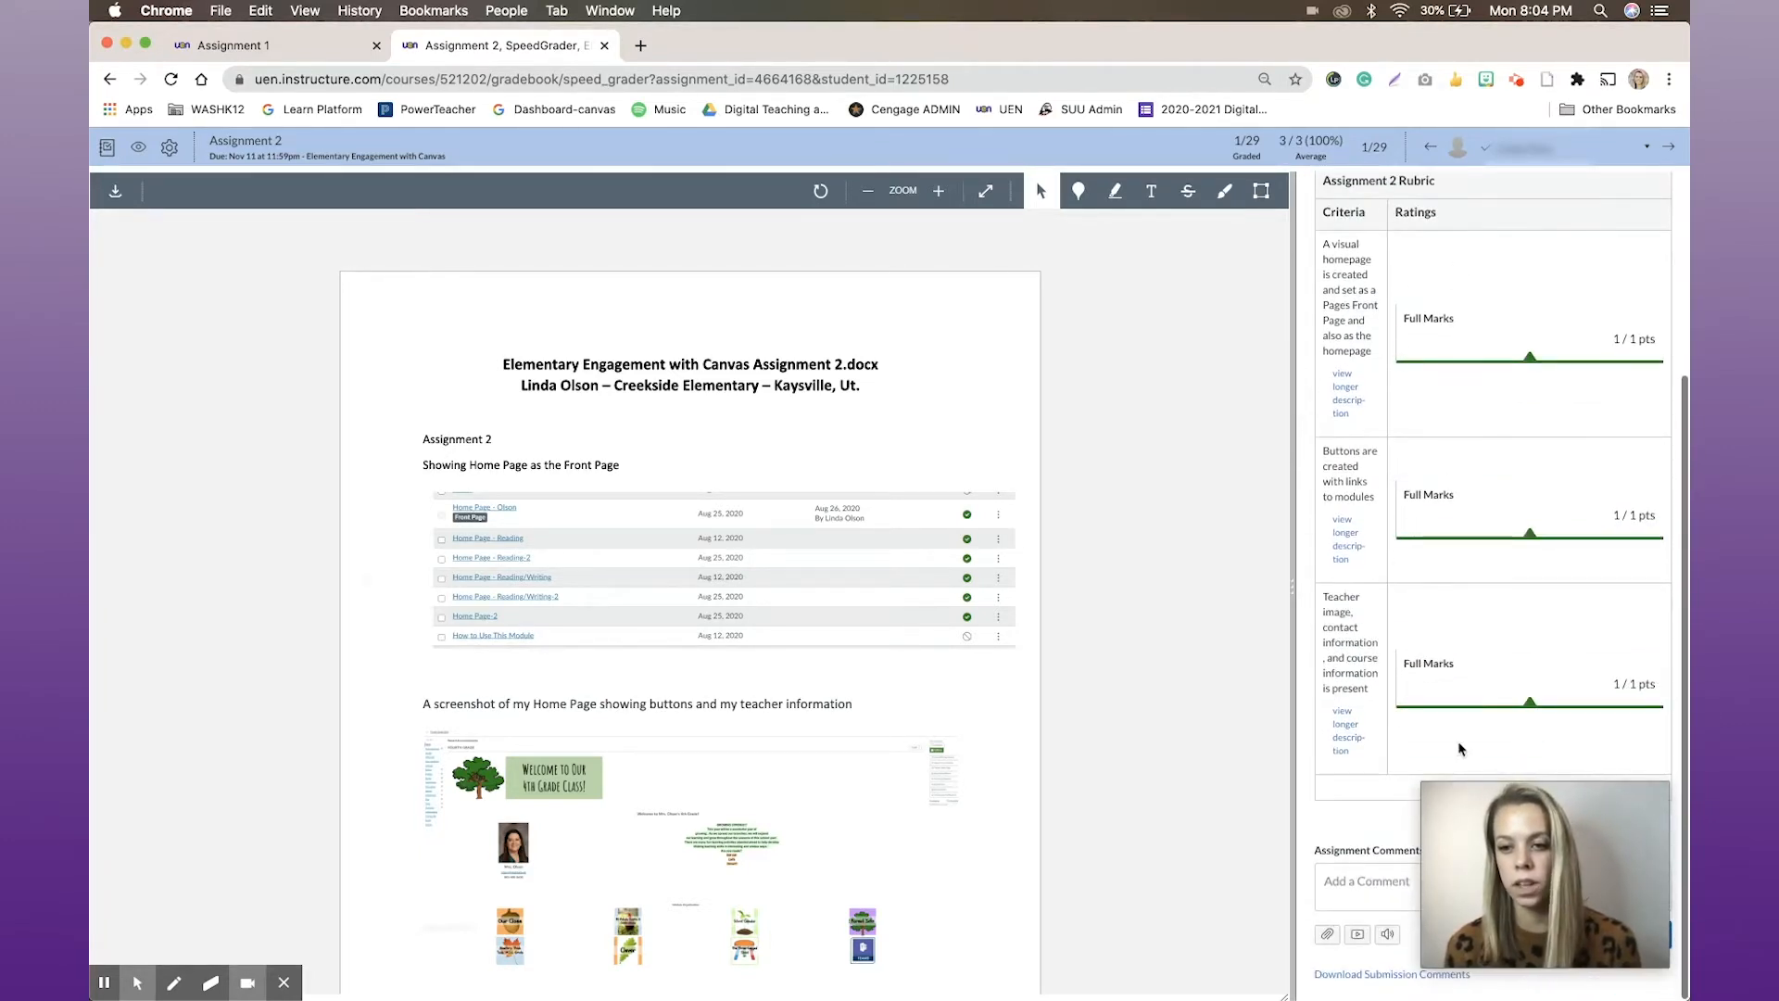
Submit the assignment comment "I love all the features that Canvas provides with assignments. Thank you for your work."
drag(1493, 786, 1137, 852)
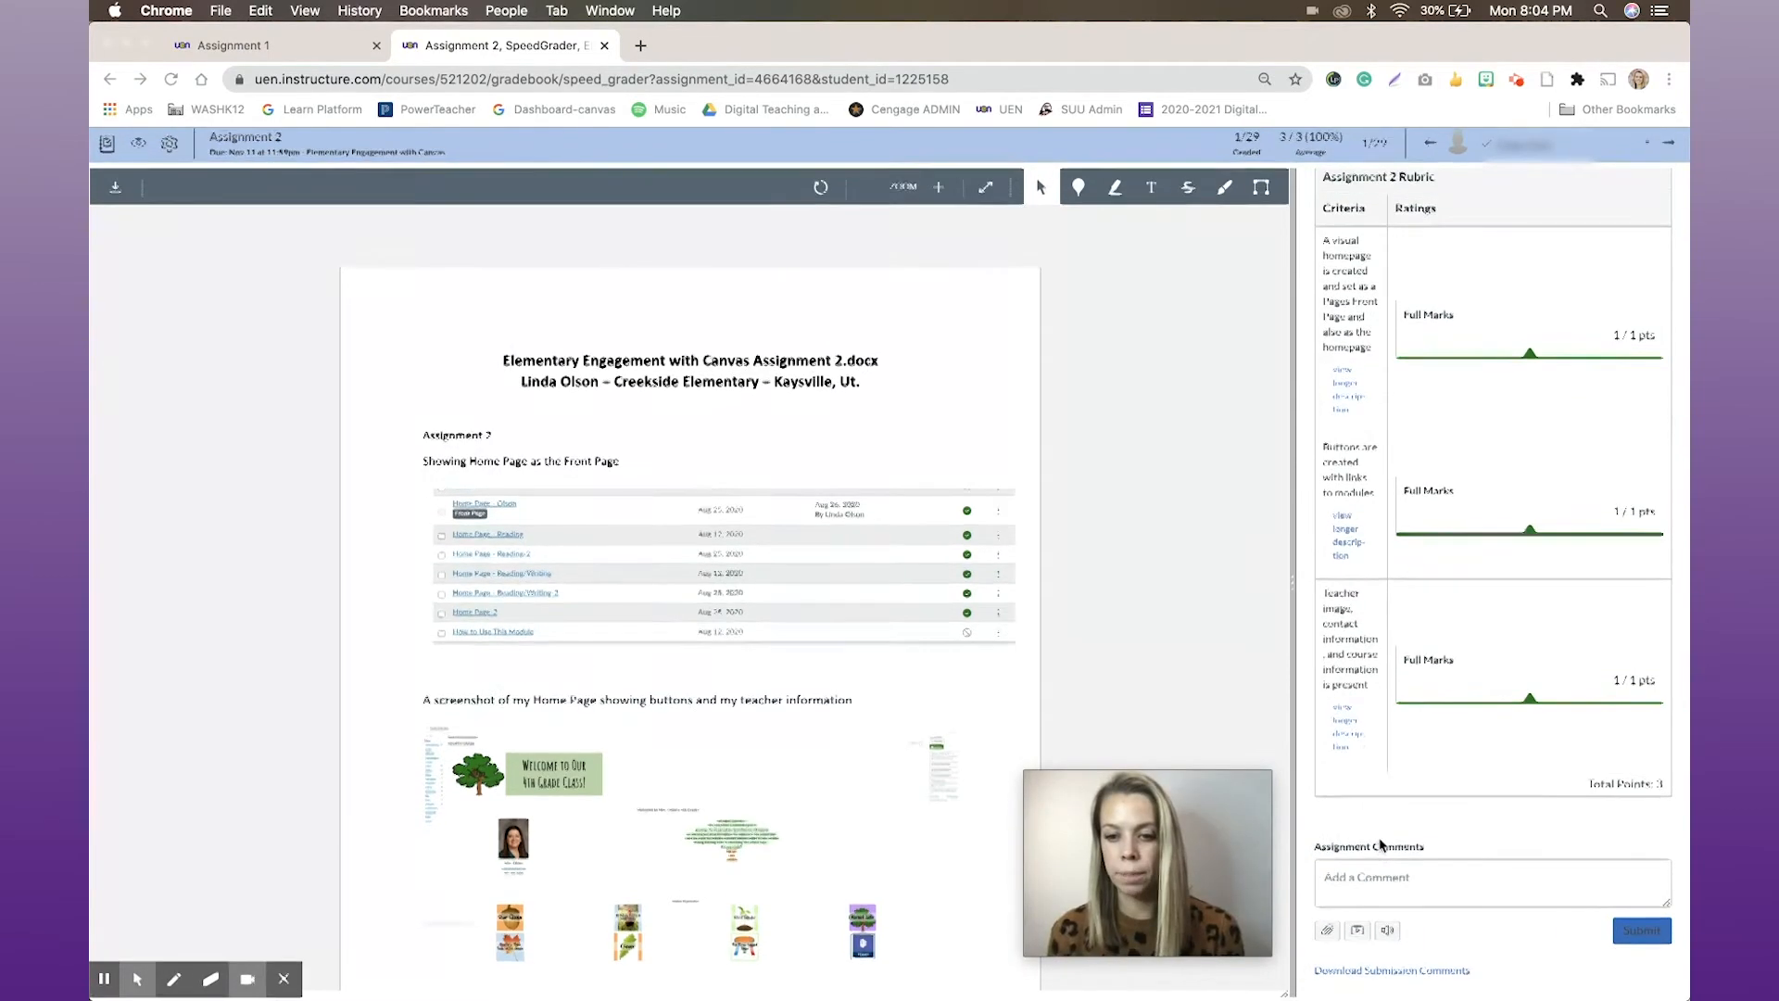
click(1380, 878)
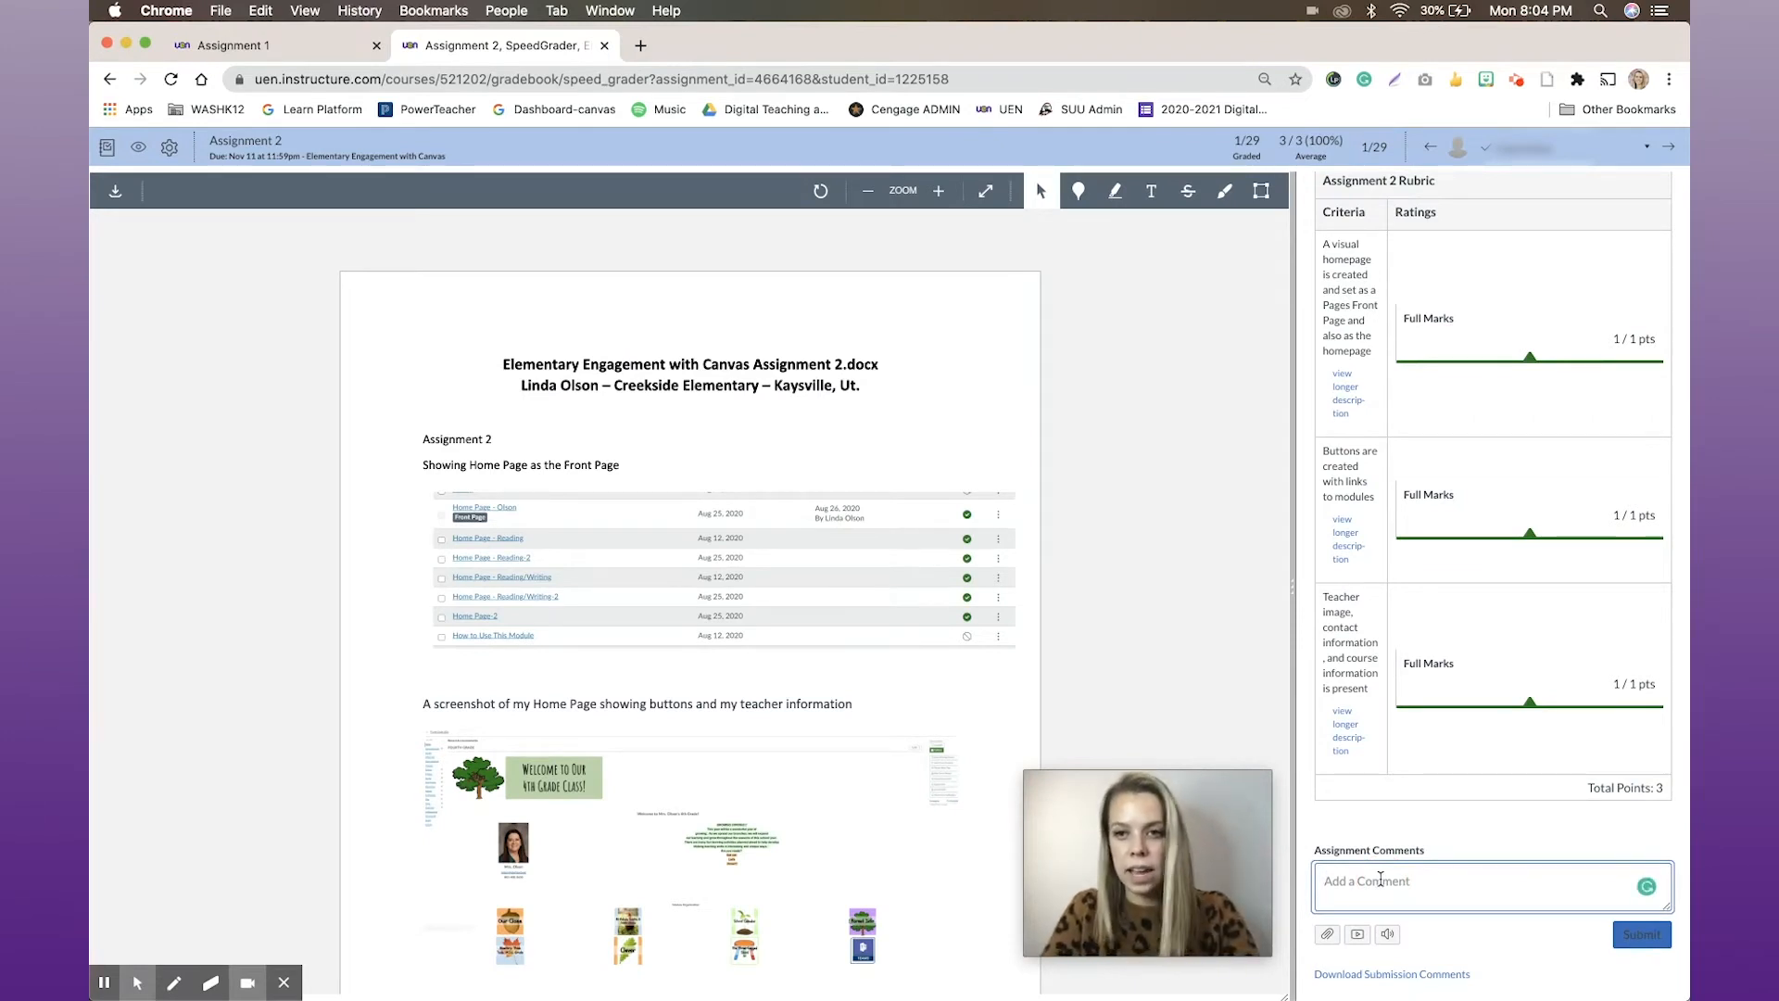
text(Th)
key(BackSpace)
key(BackSpace)
text(I love all the features that)
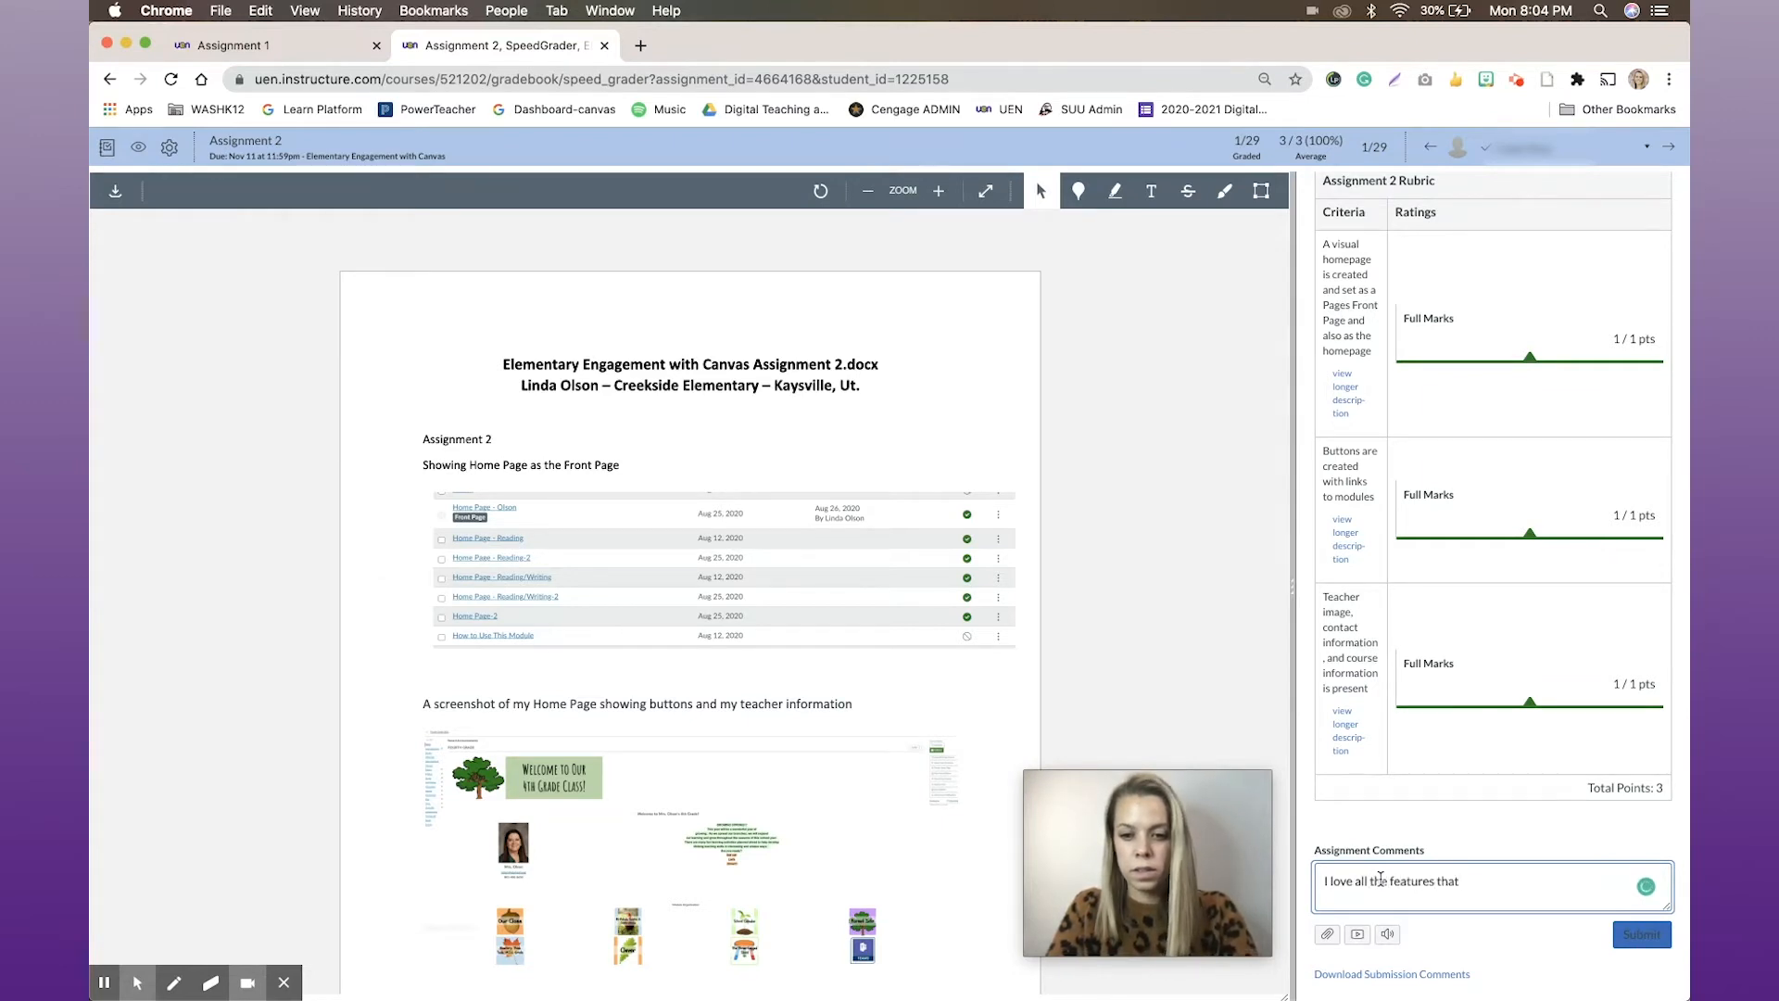
text( Canvas)
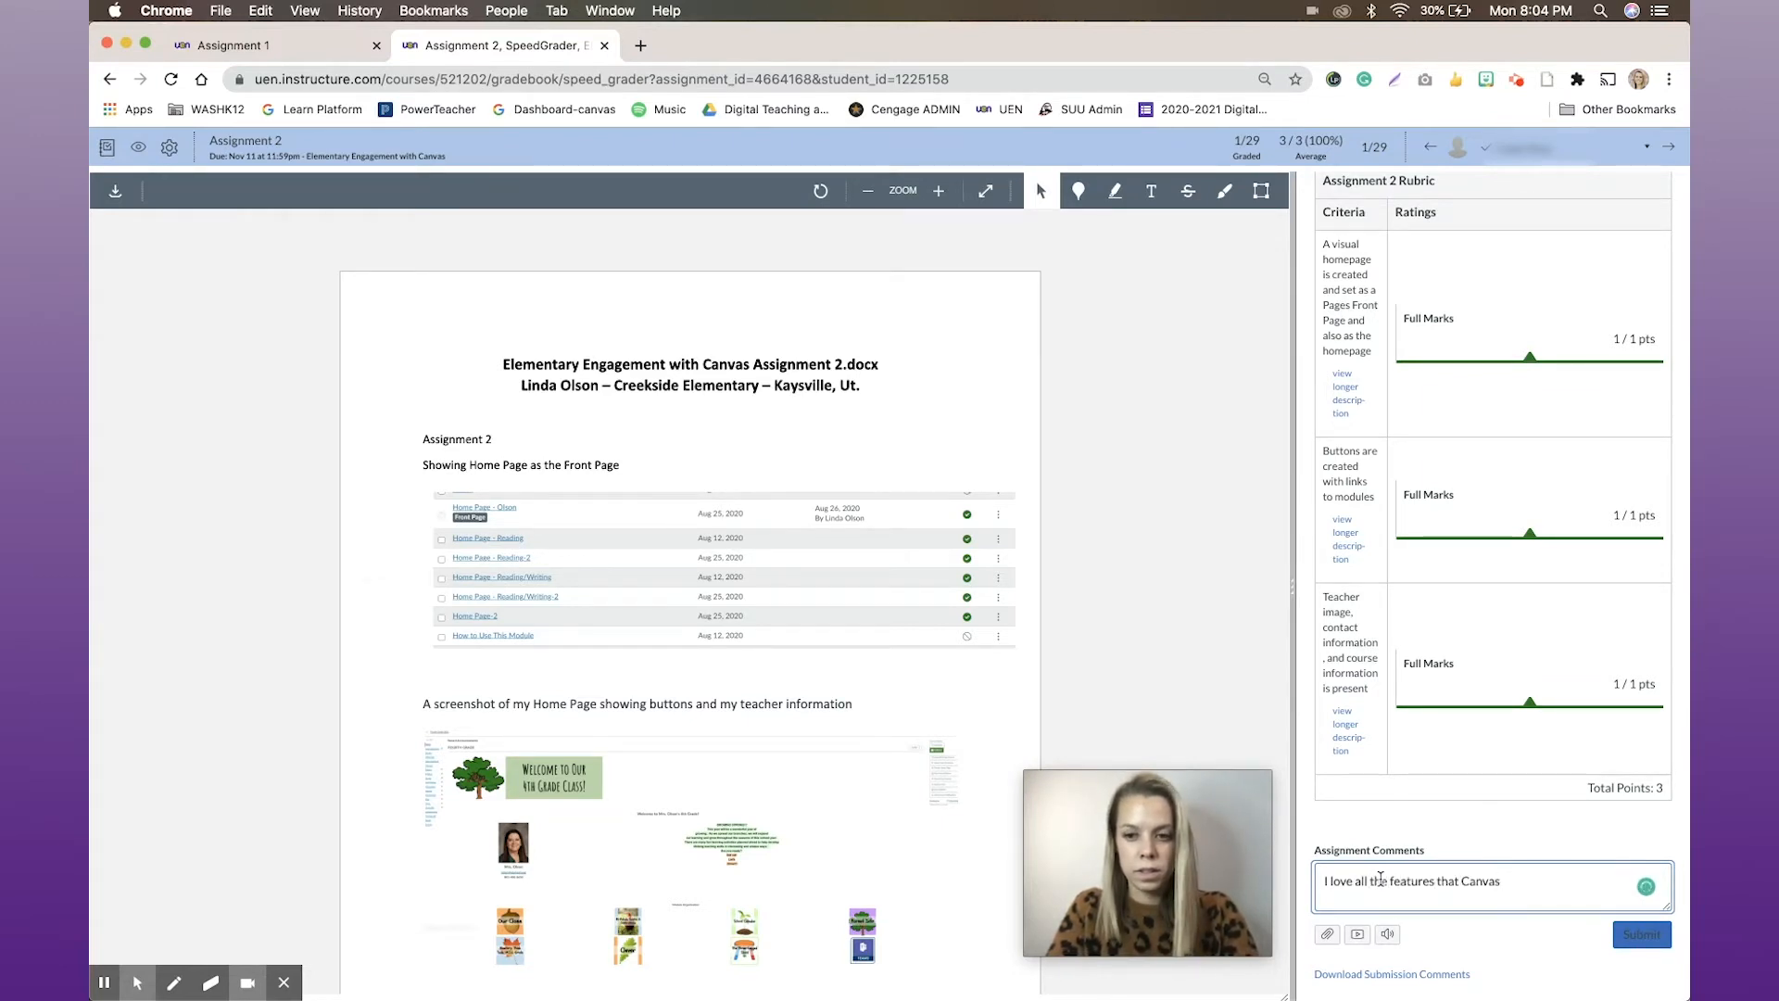
text( provides wi)
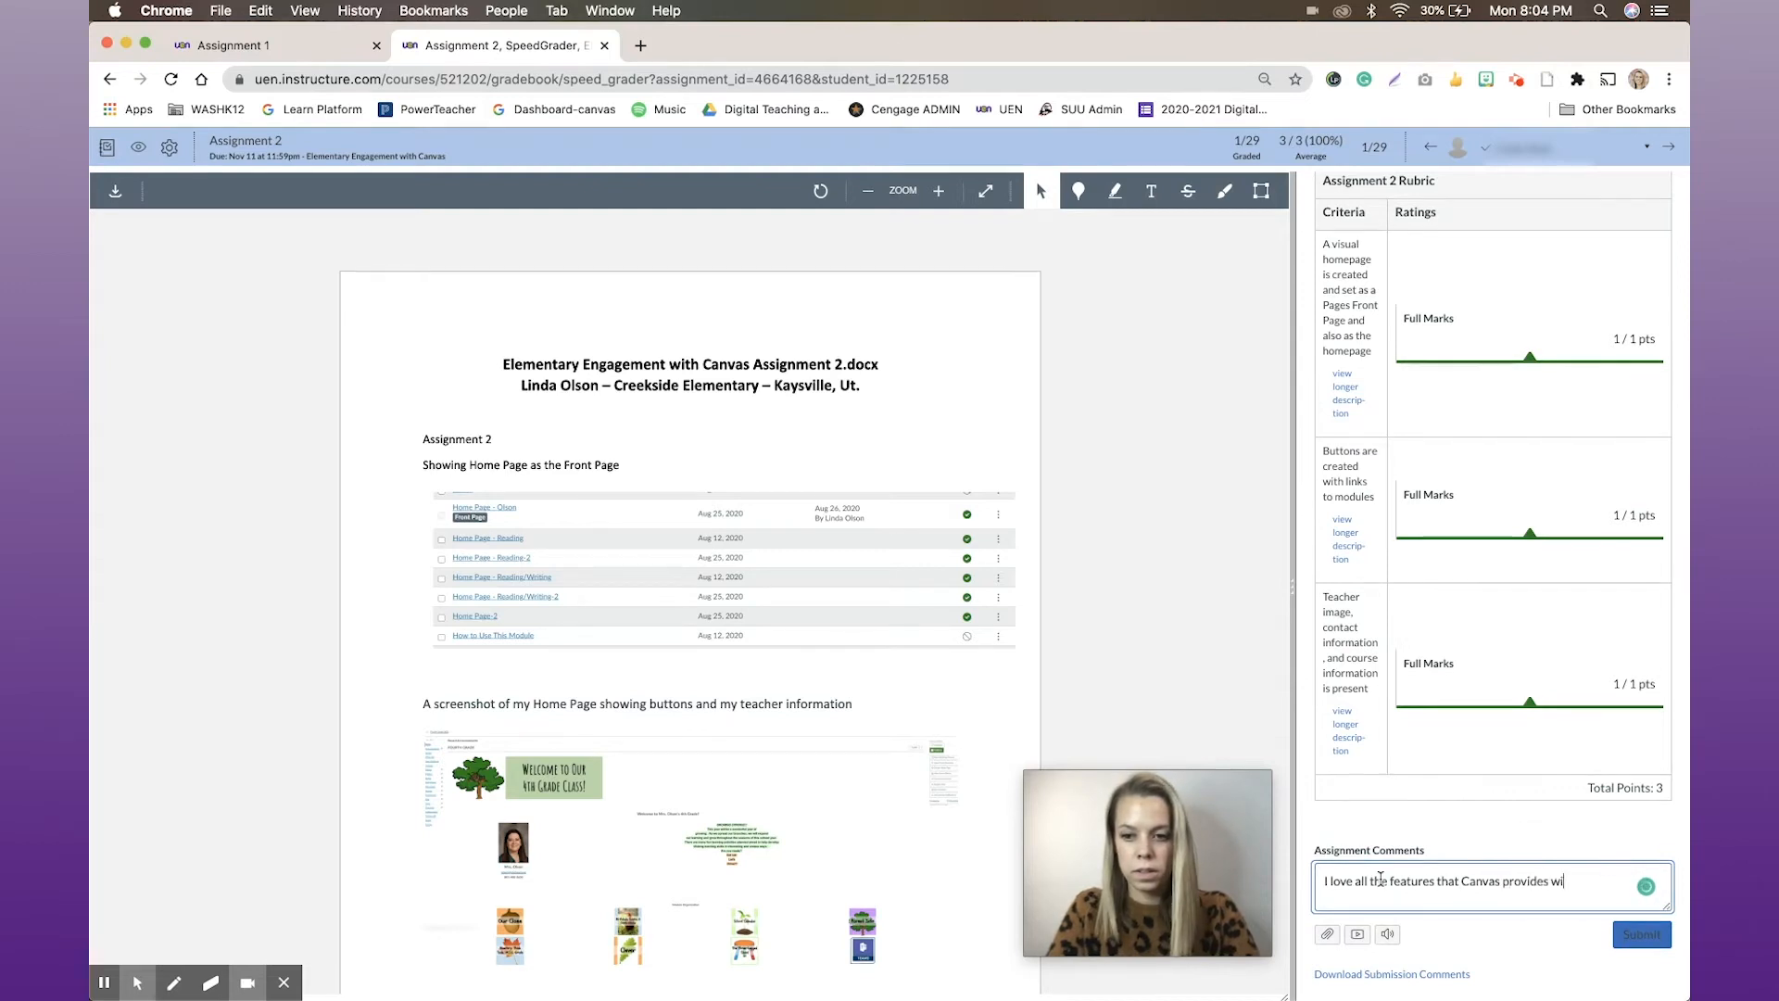
text(th assignments)
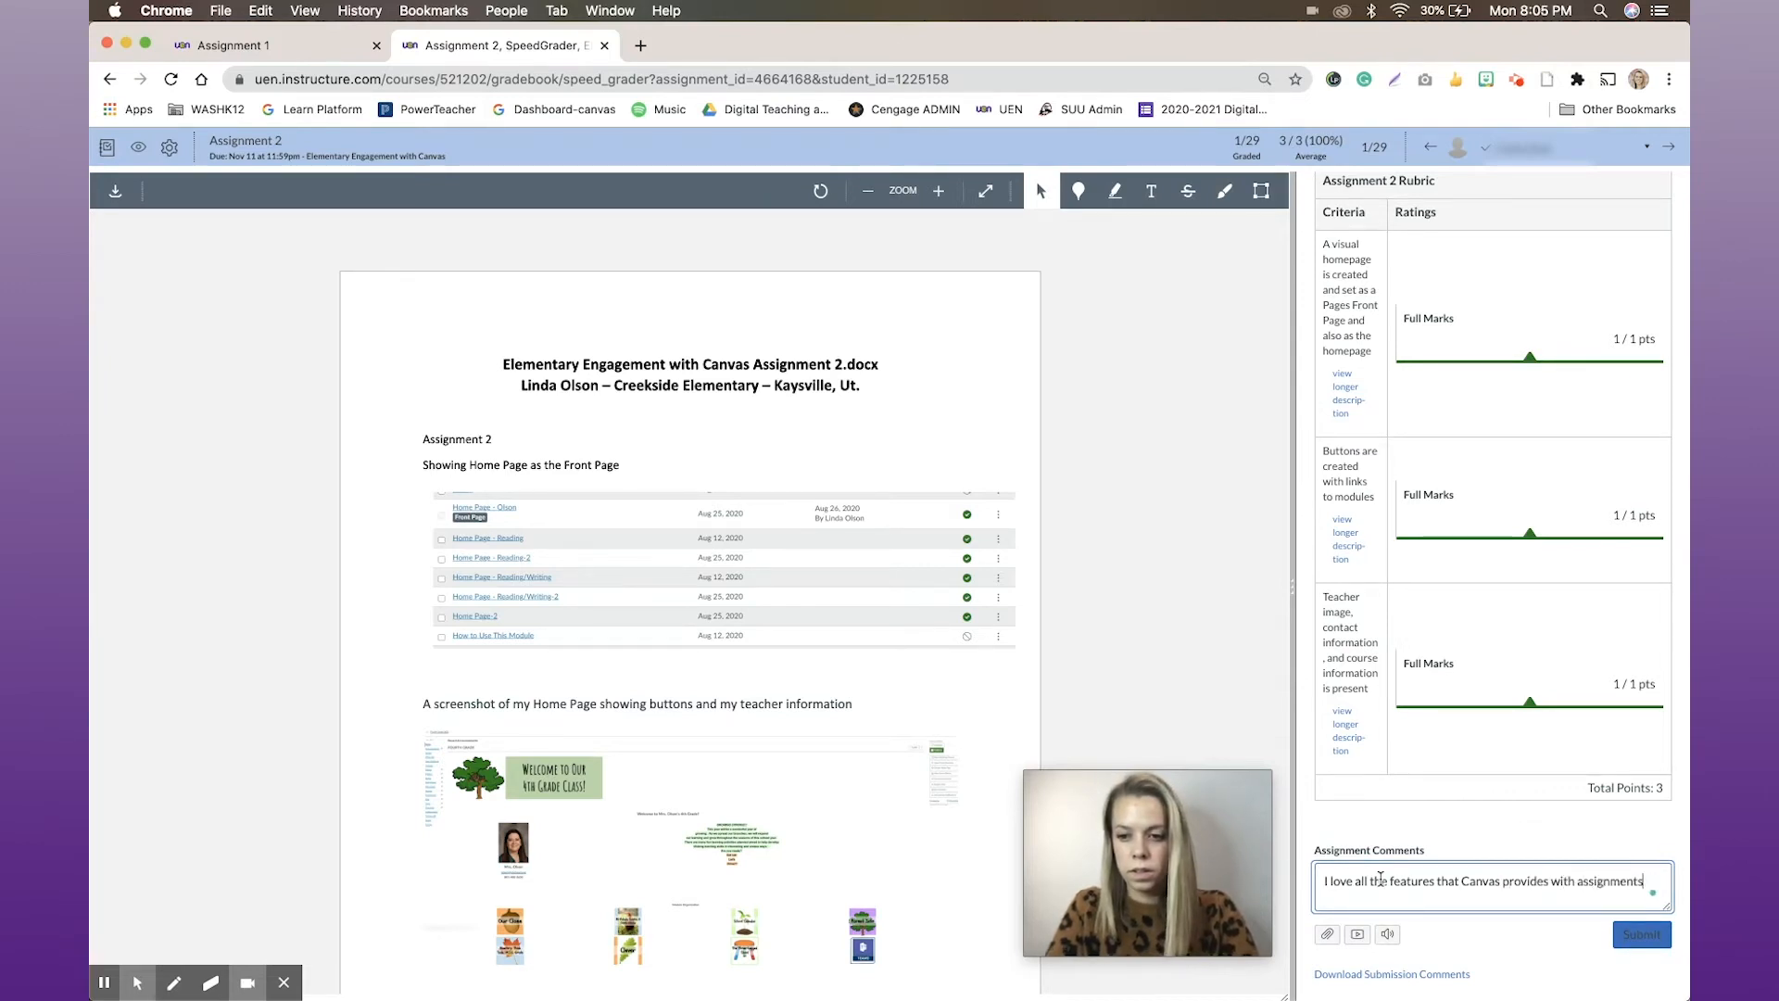
text(. Thank you for your work.)
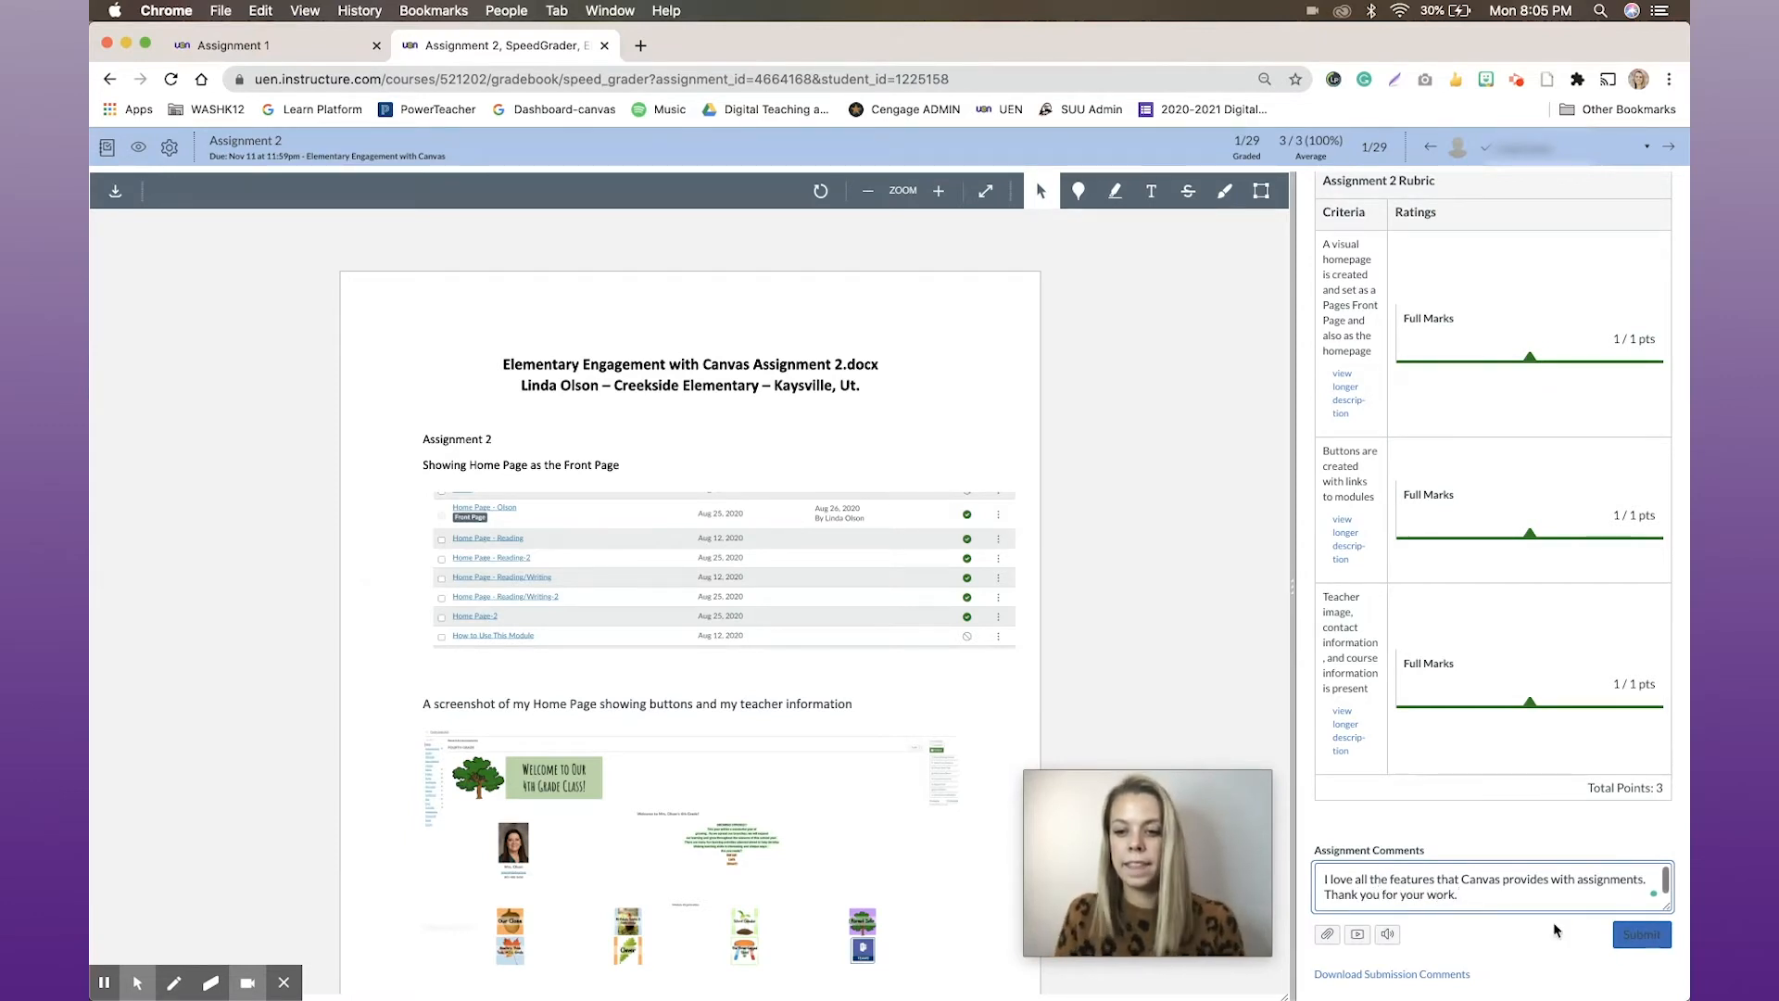
click(1639, 936)
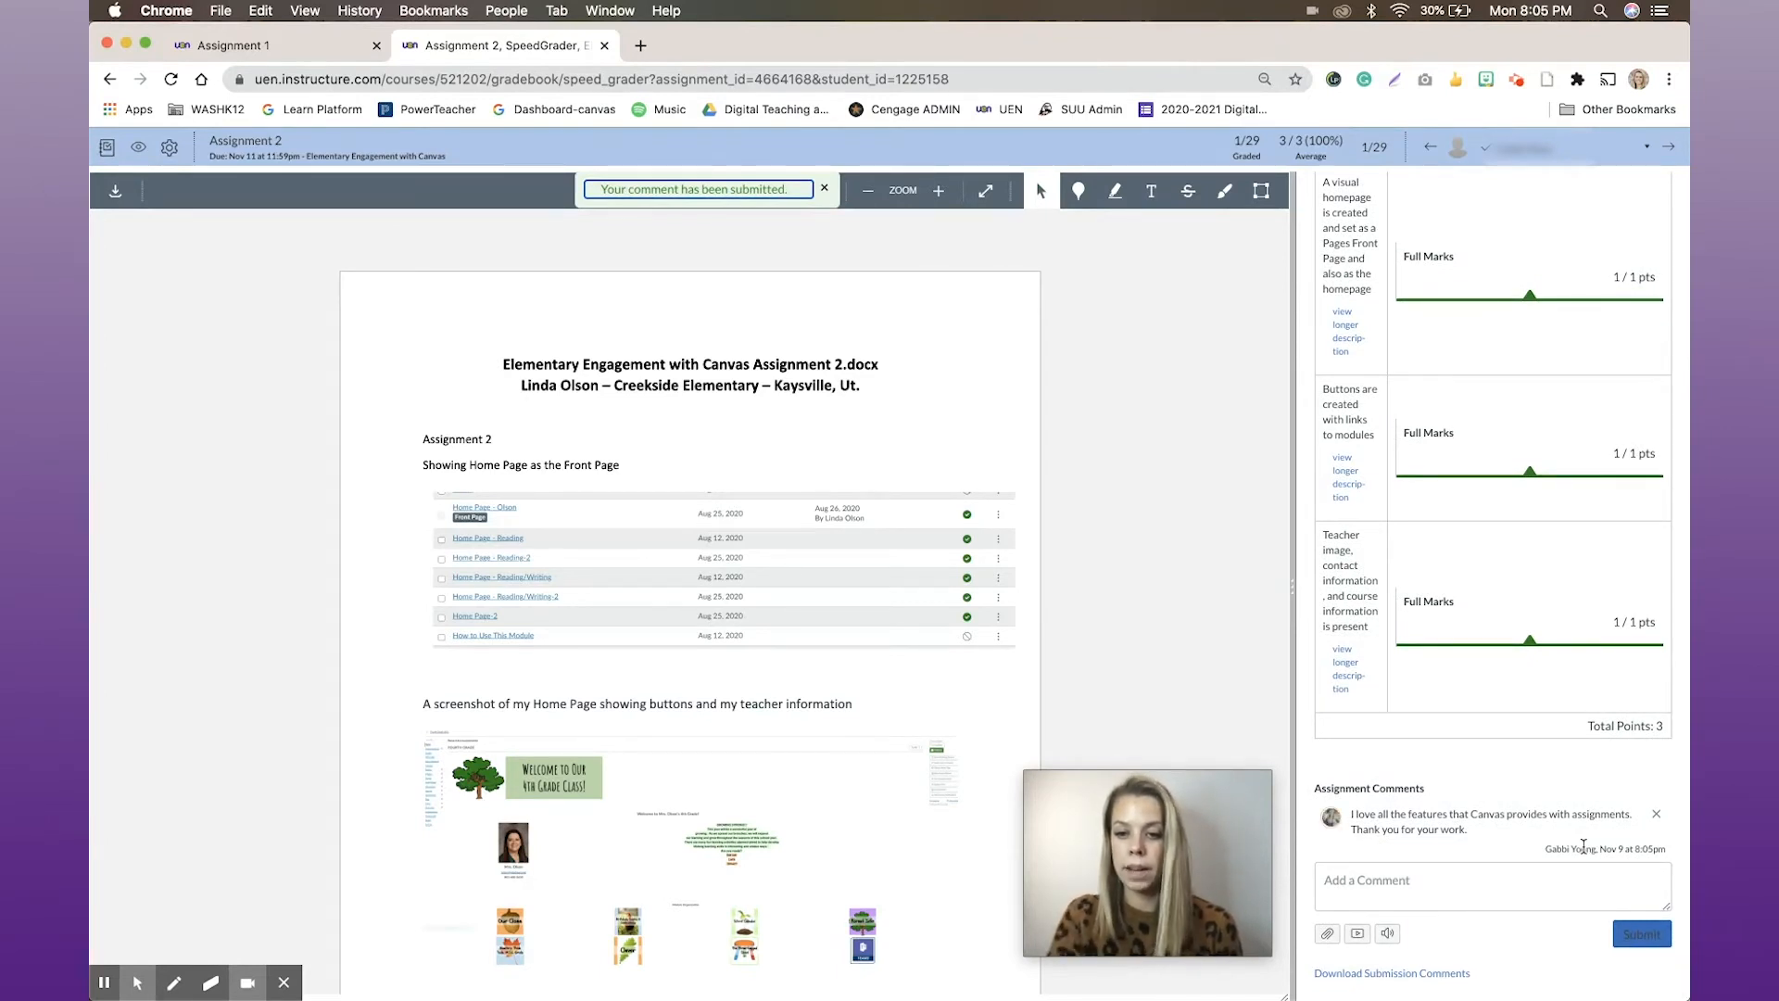
Review the grade, the rubric scores and the submitted document for this student
scroll(1582, 733, up, 4)
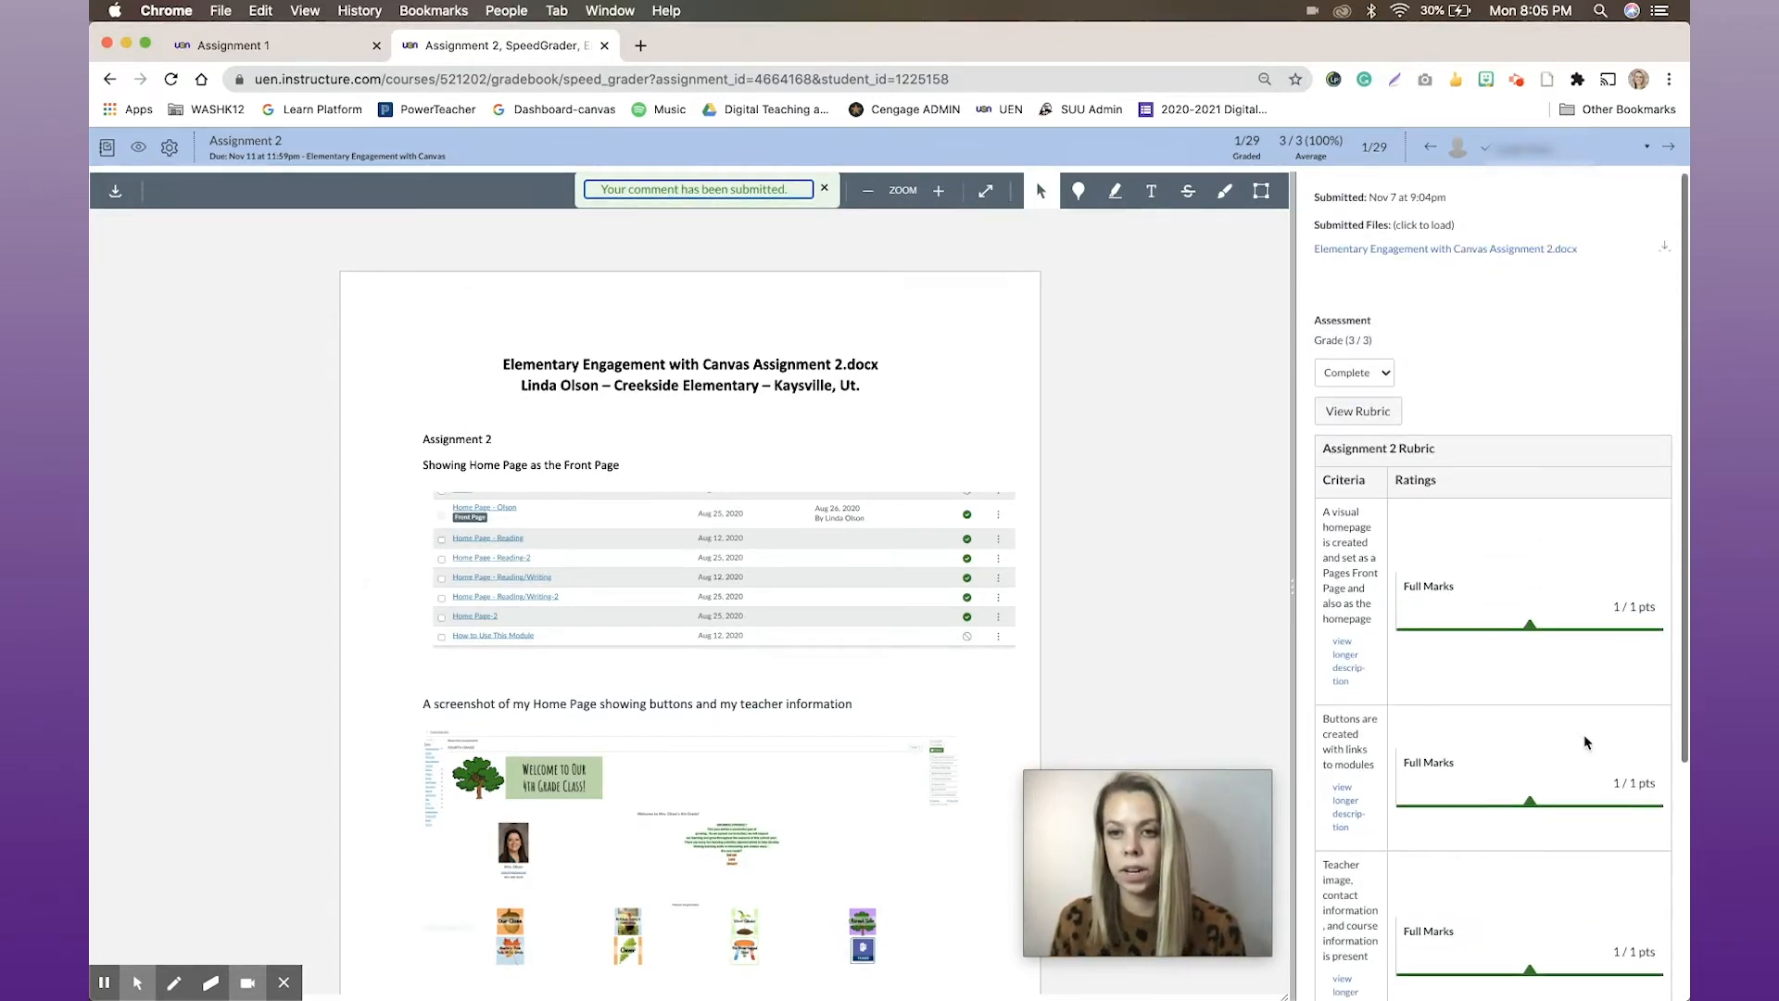
scroll(1498, 815, down, 3)
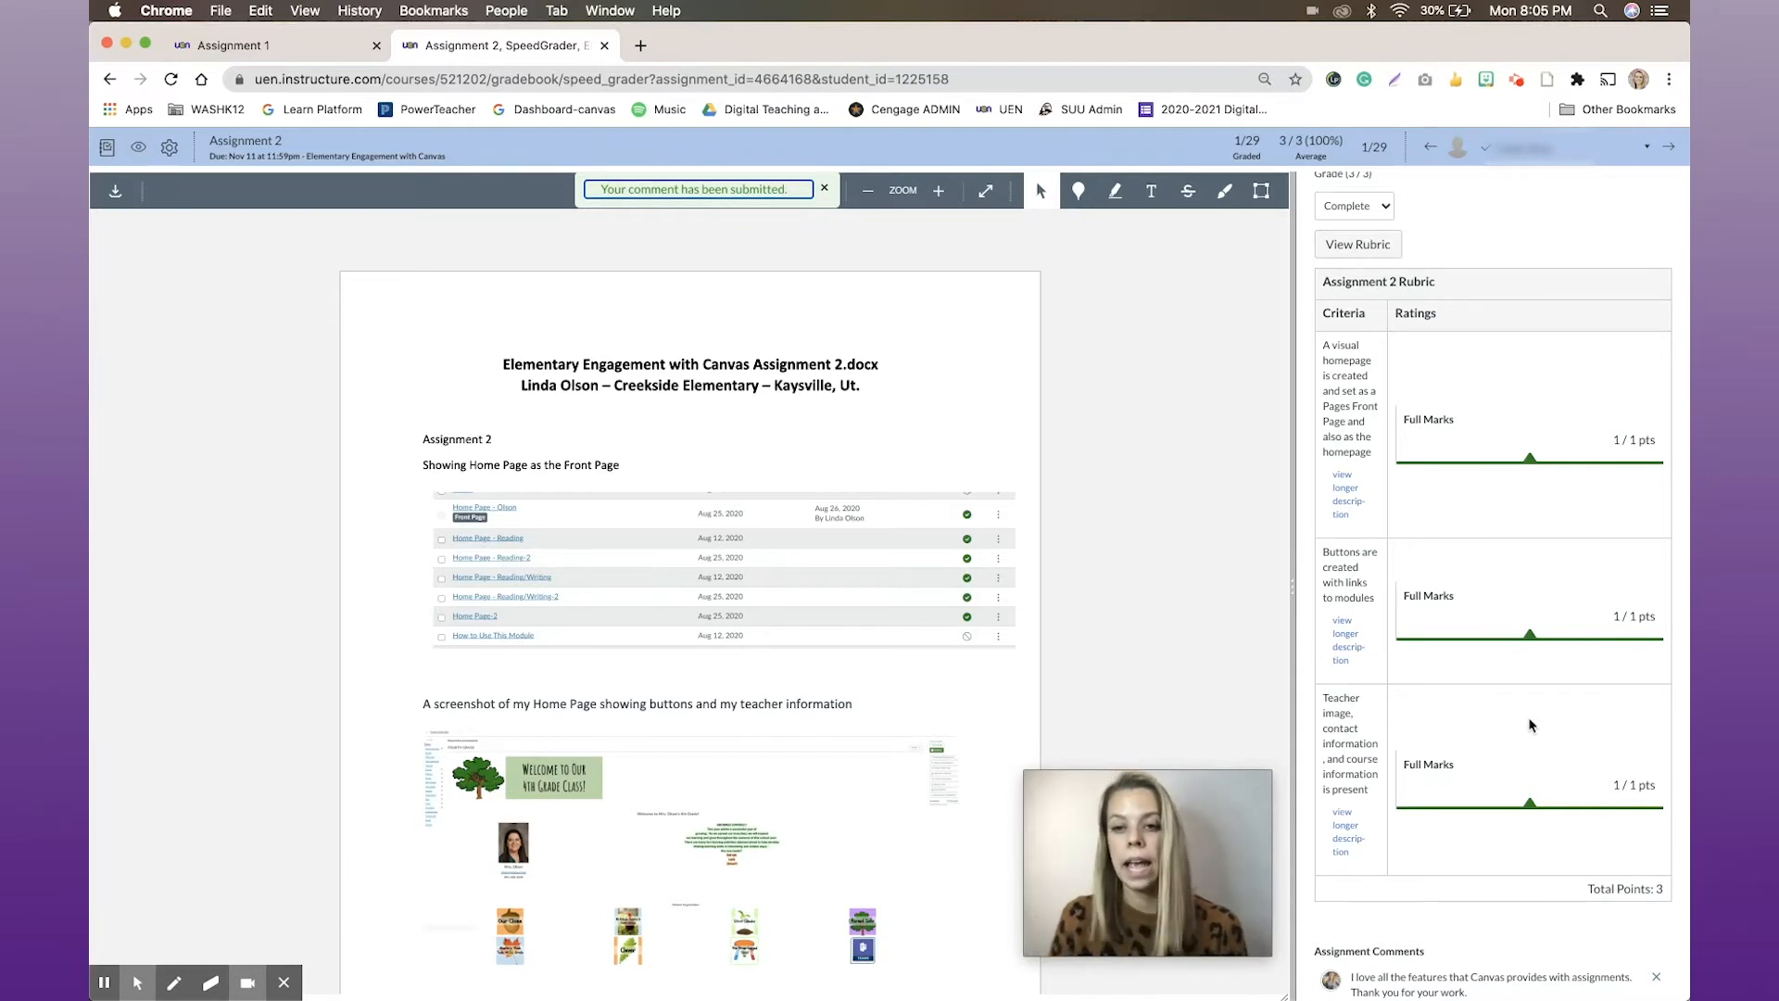
scroll(1525, 668, down, 1)
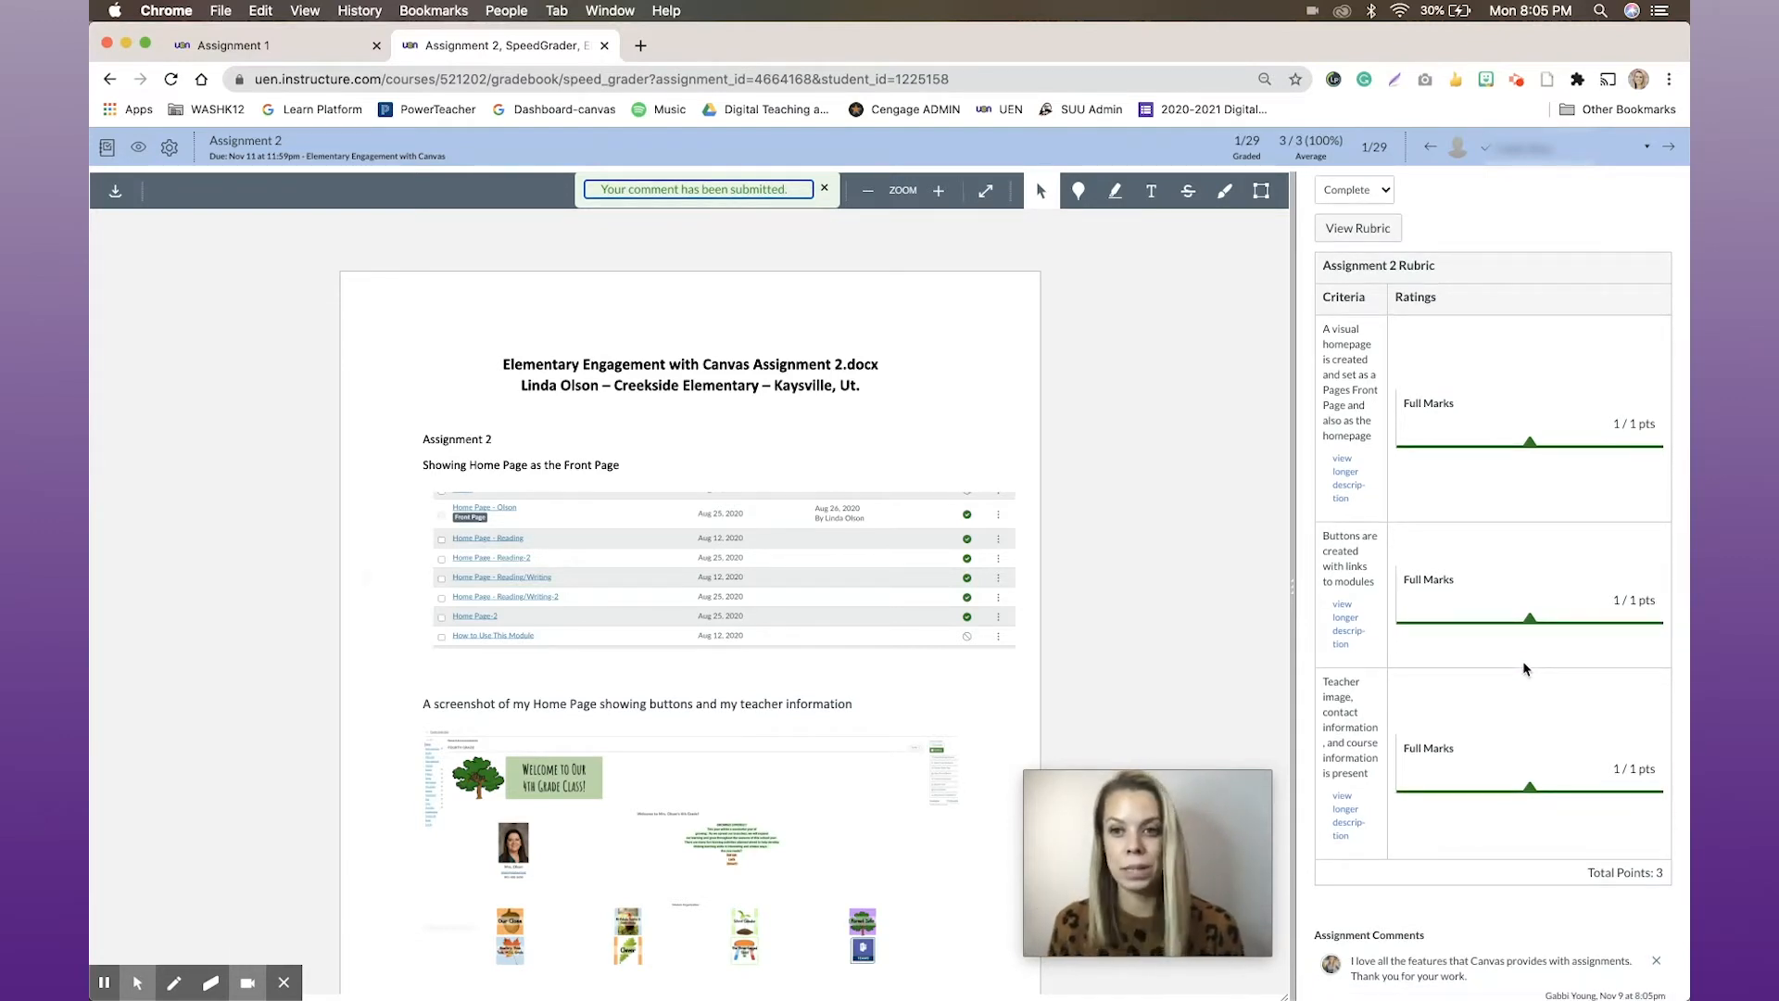
scroll(1523, 667, down, 2)
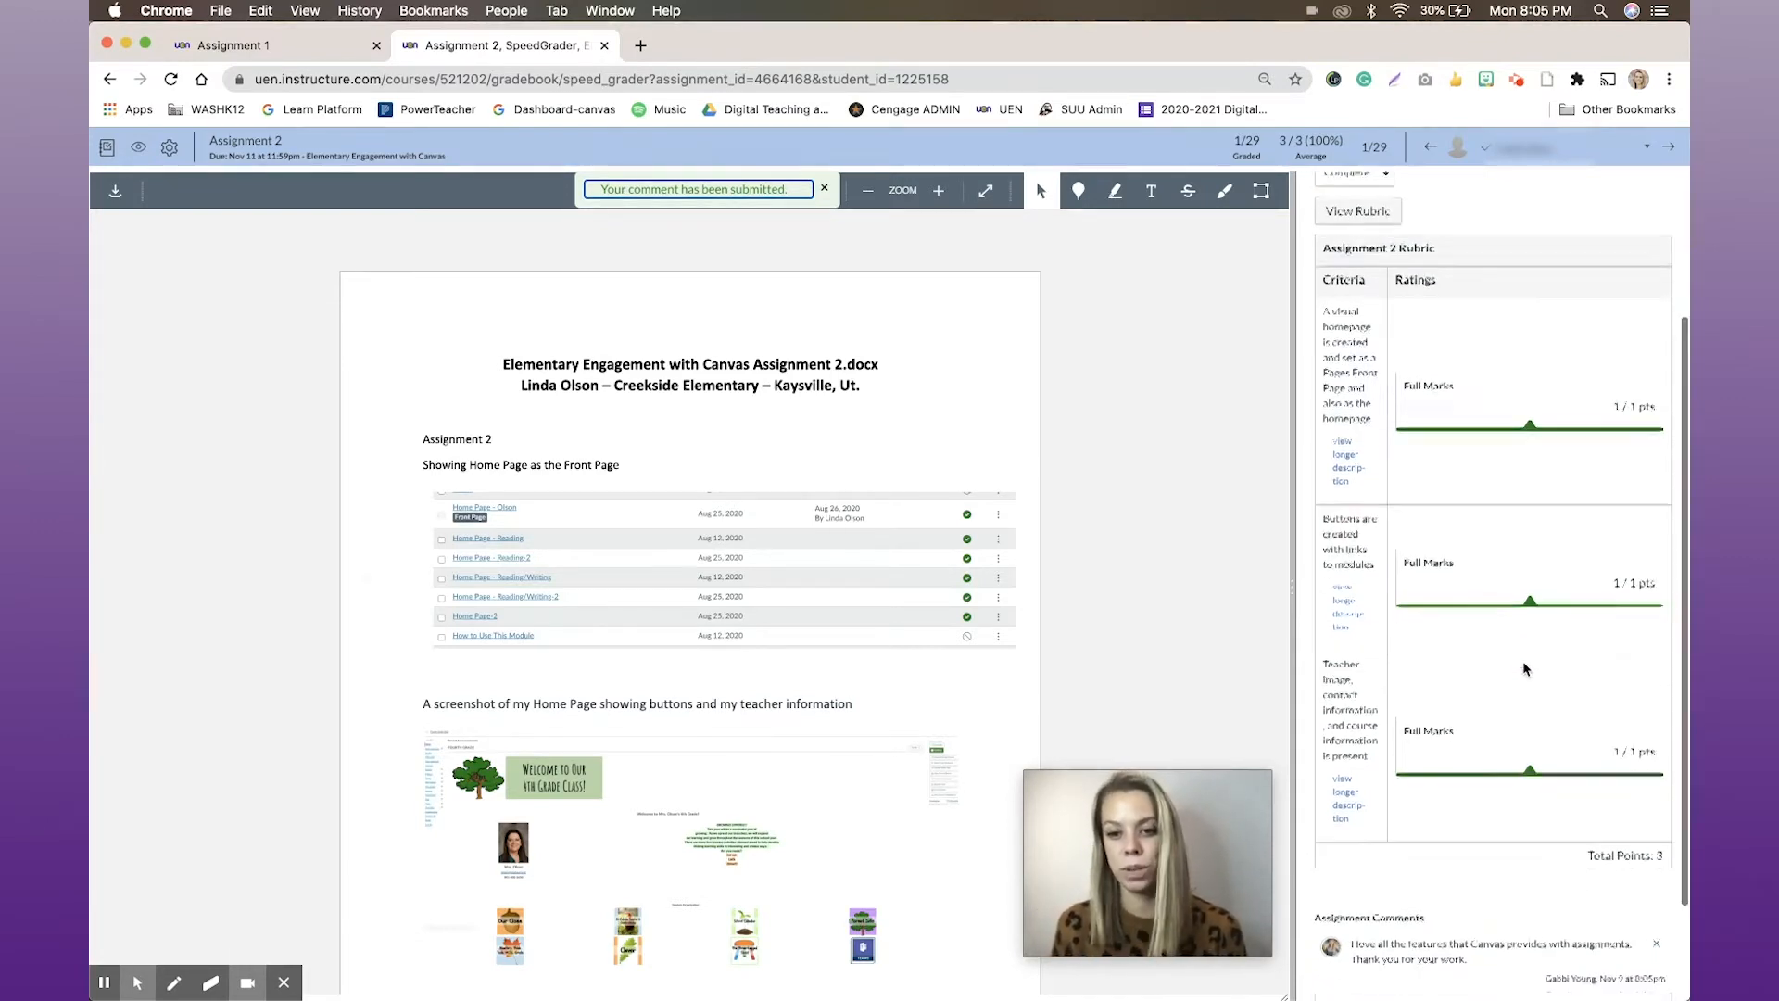
scroll(1521, 660, up, 5)
scroll(276, 394, down, 1)
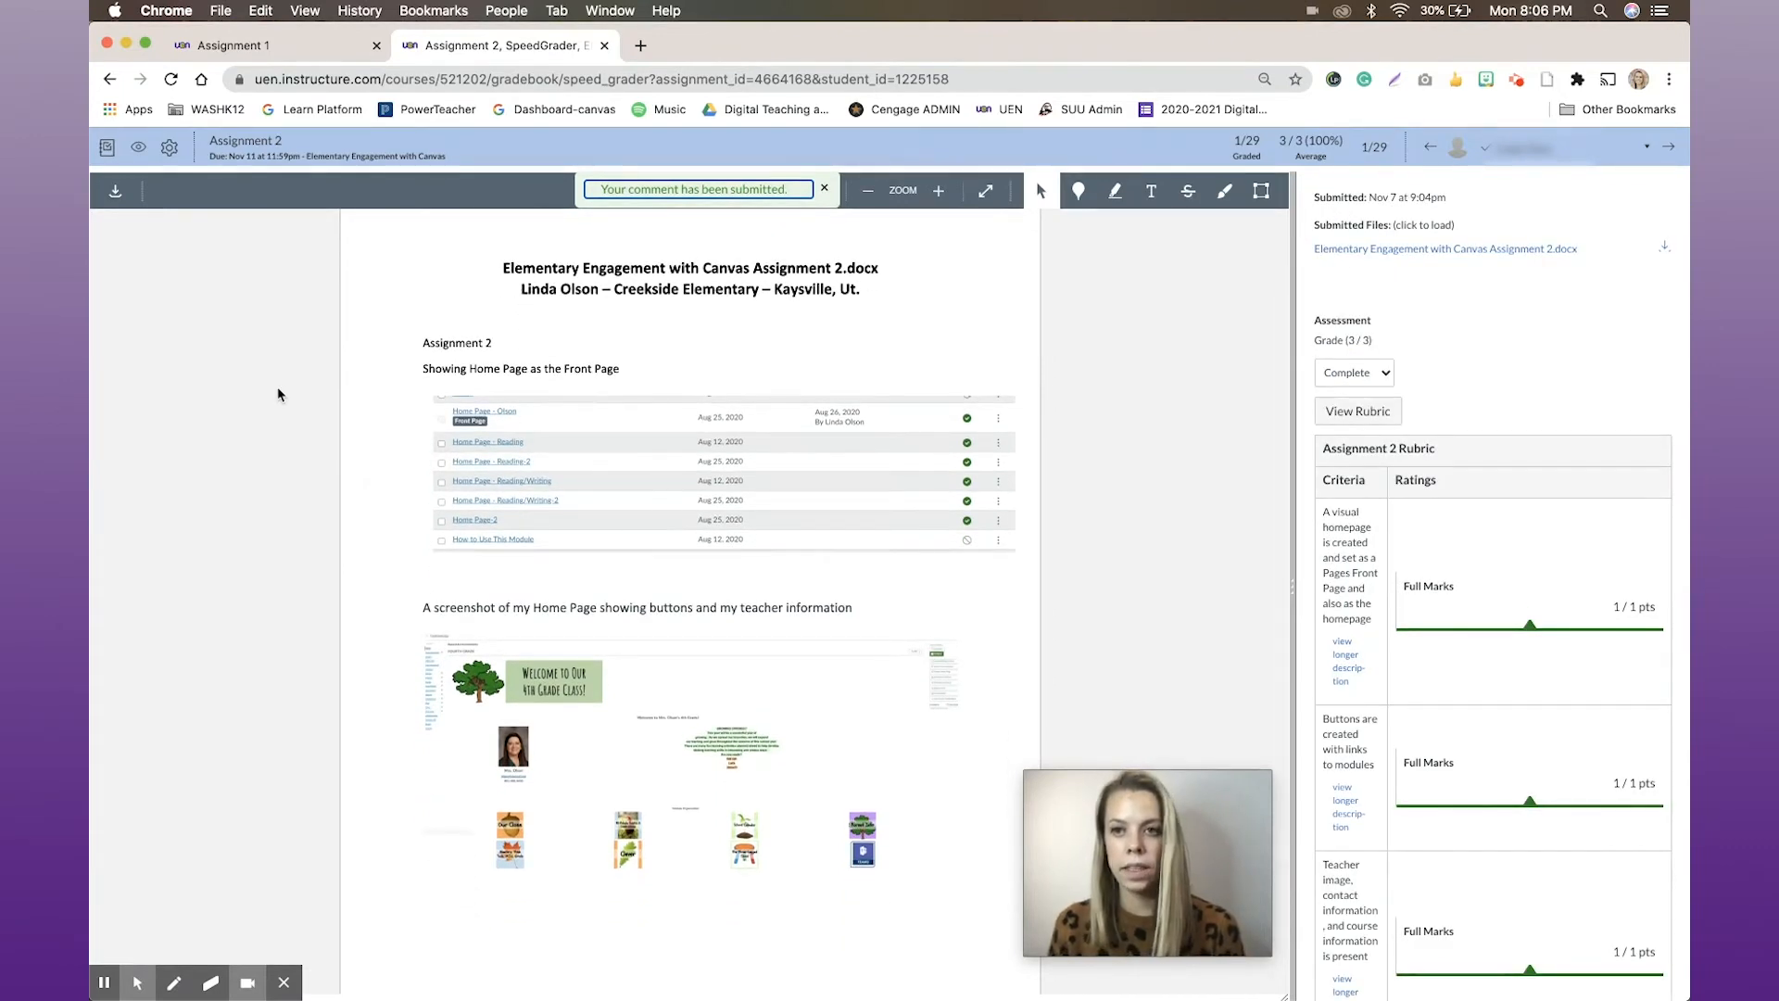
scroll(277, 390, up, 1)
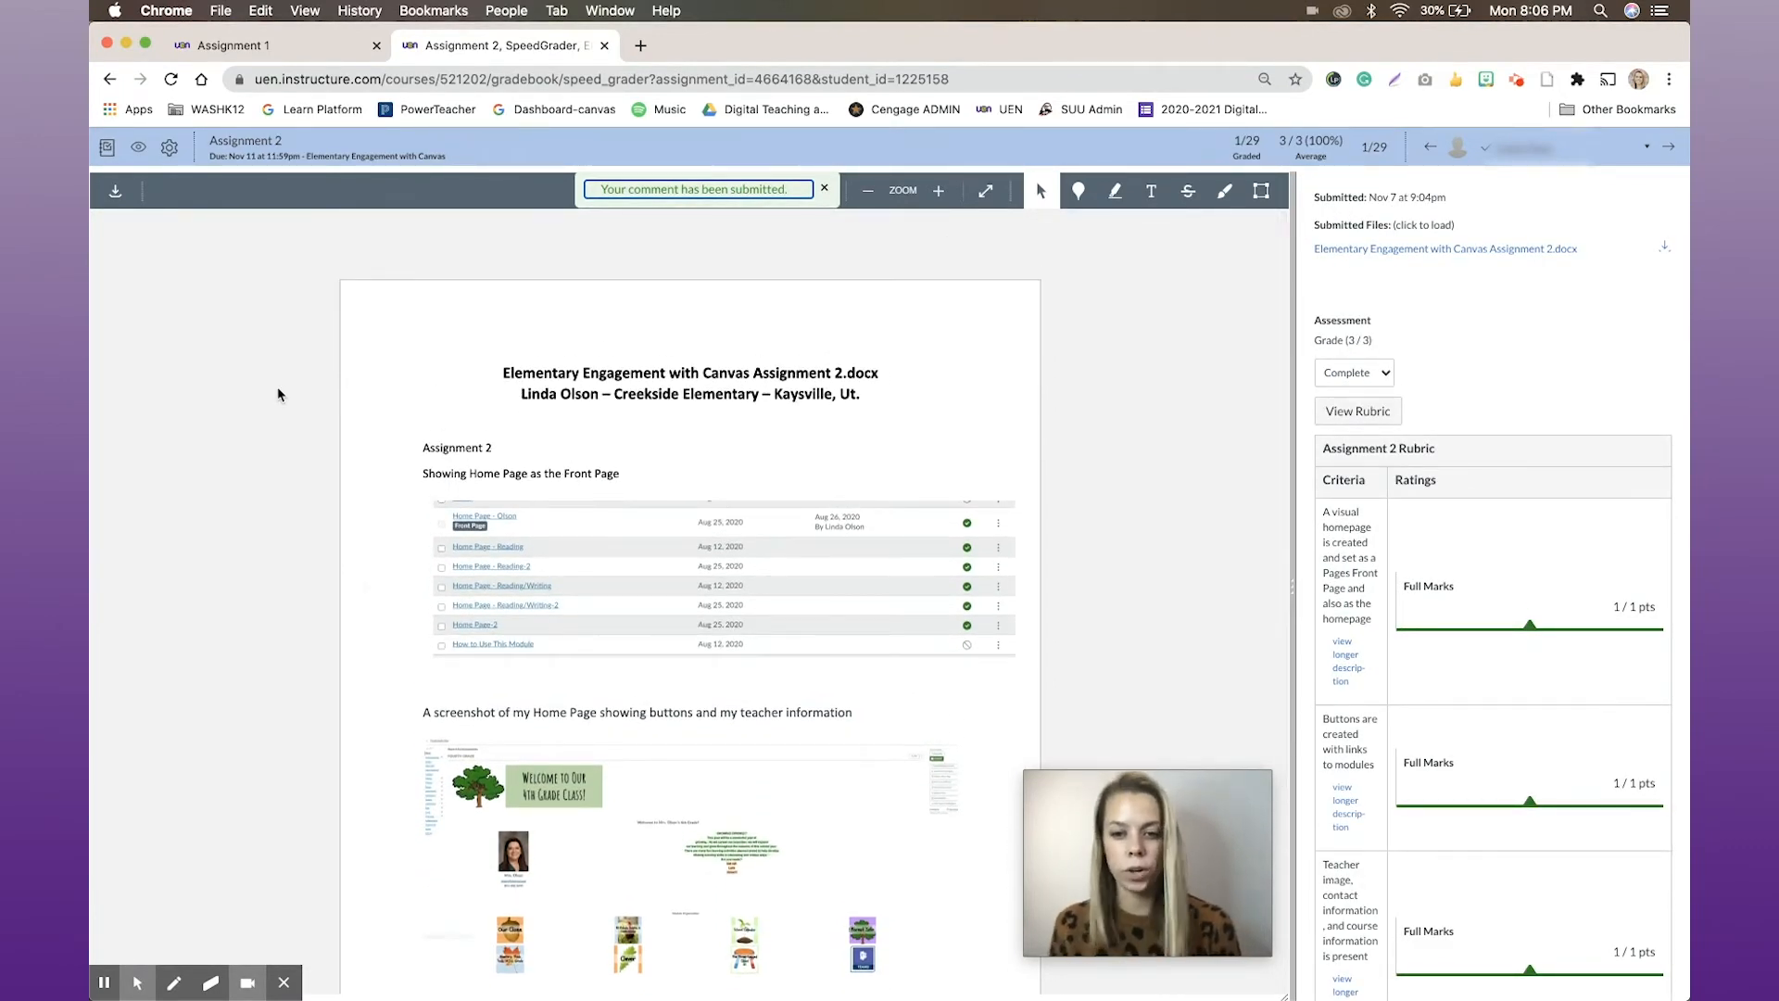
Check the choices for posting or hiding grades, and save the SpeedGrader options with the student list sorted by submission status
click(139, 154)
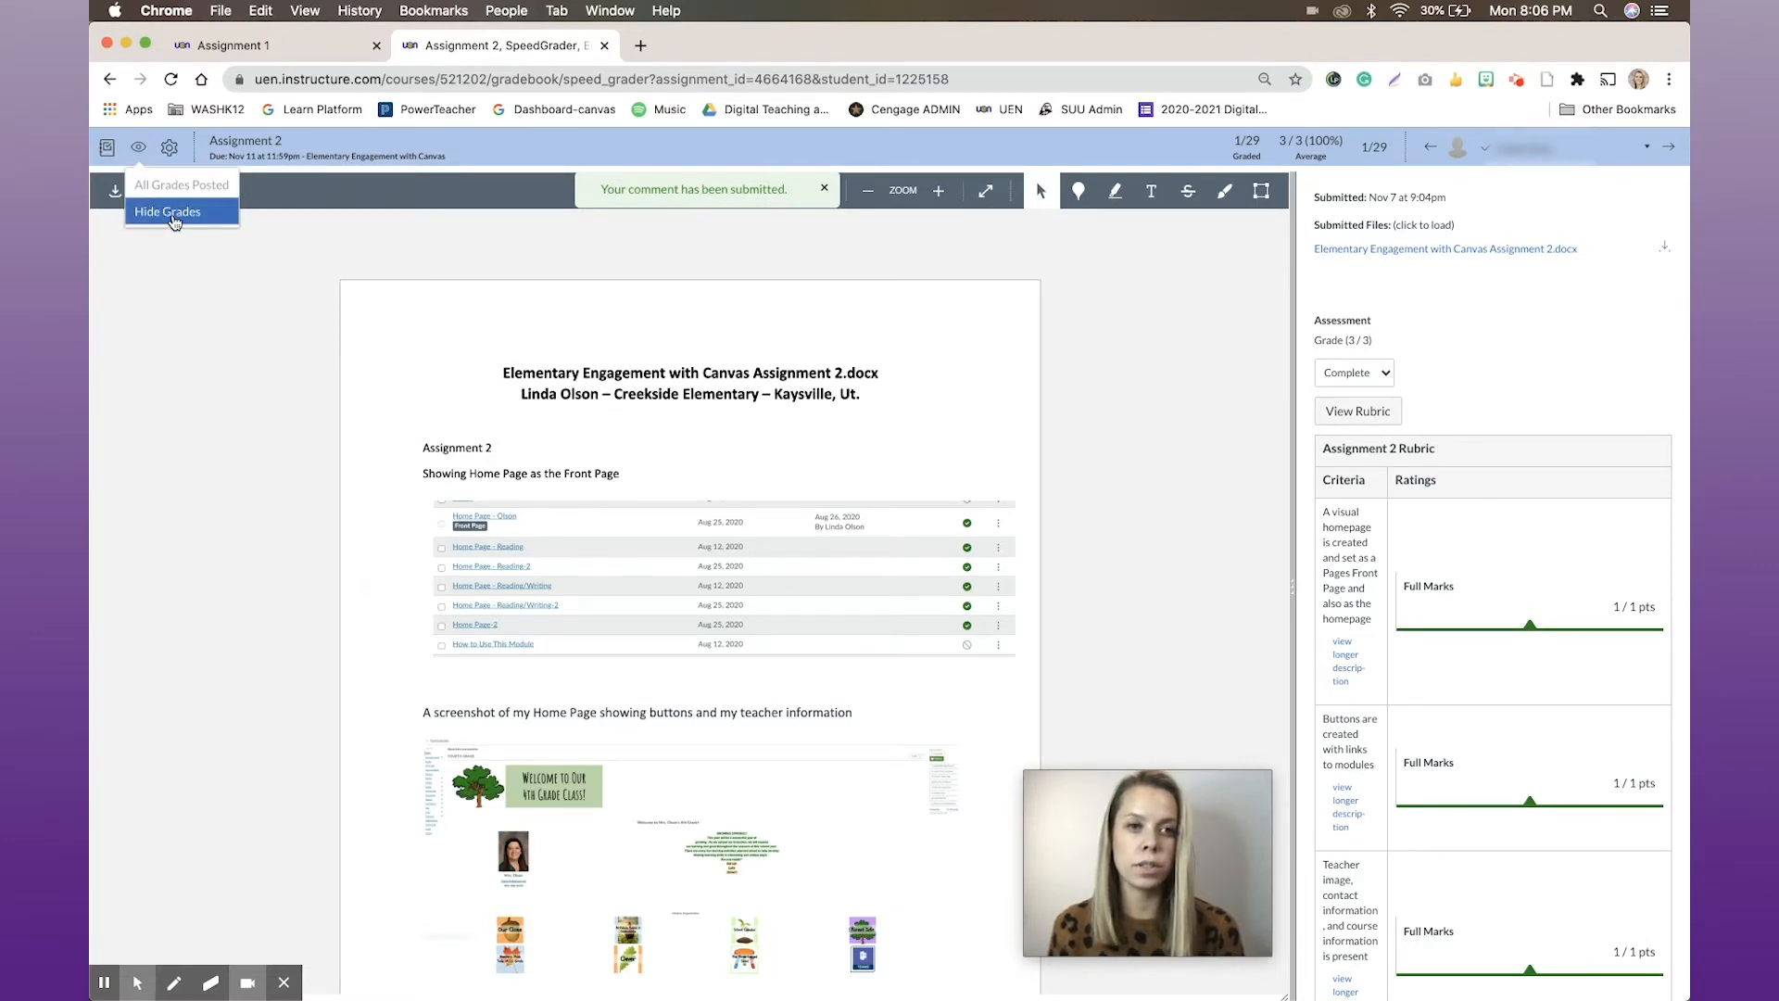
click(169, 150)
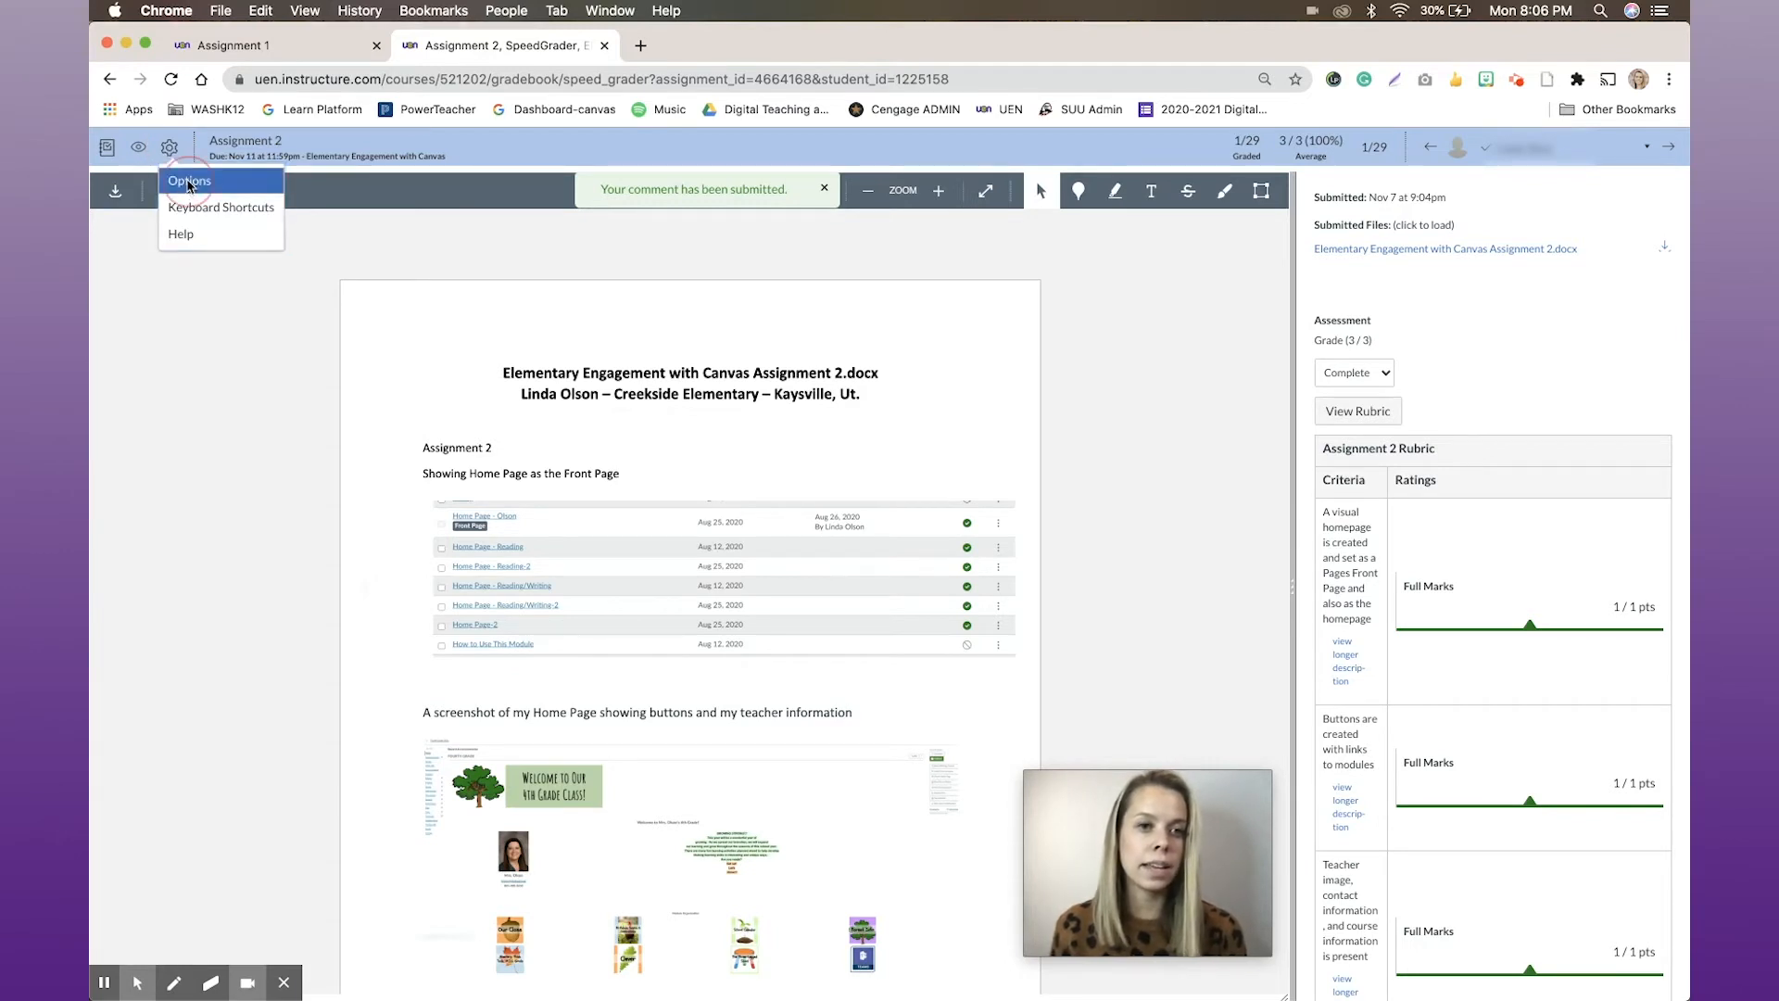
click(190, 181)
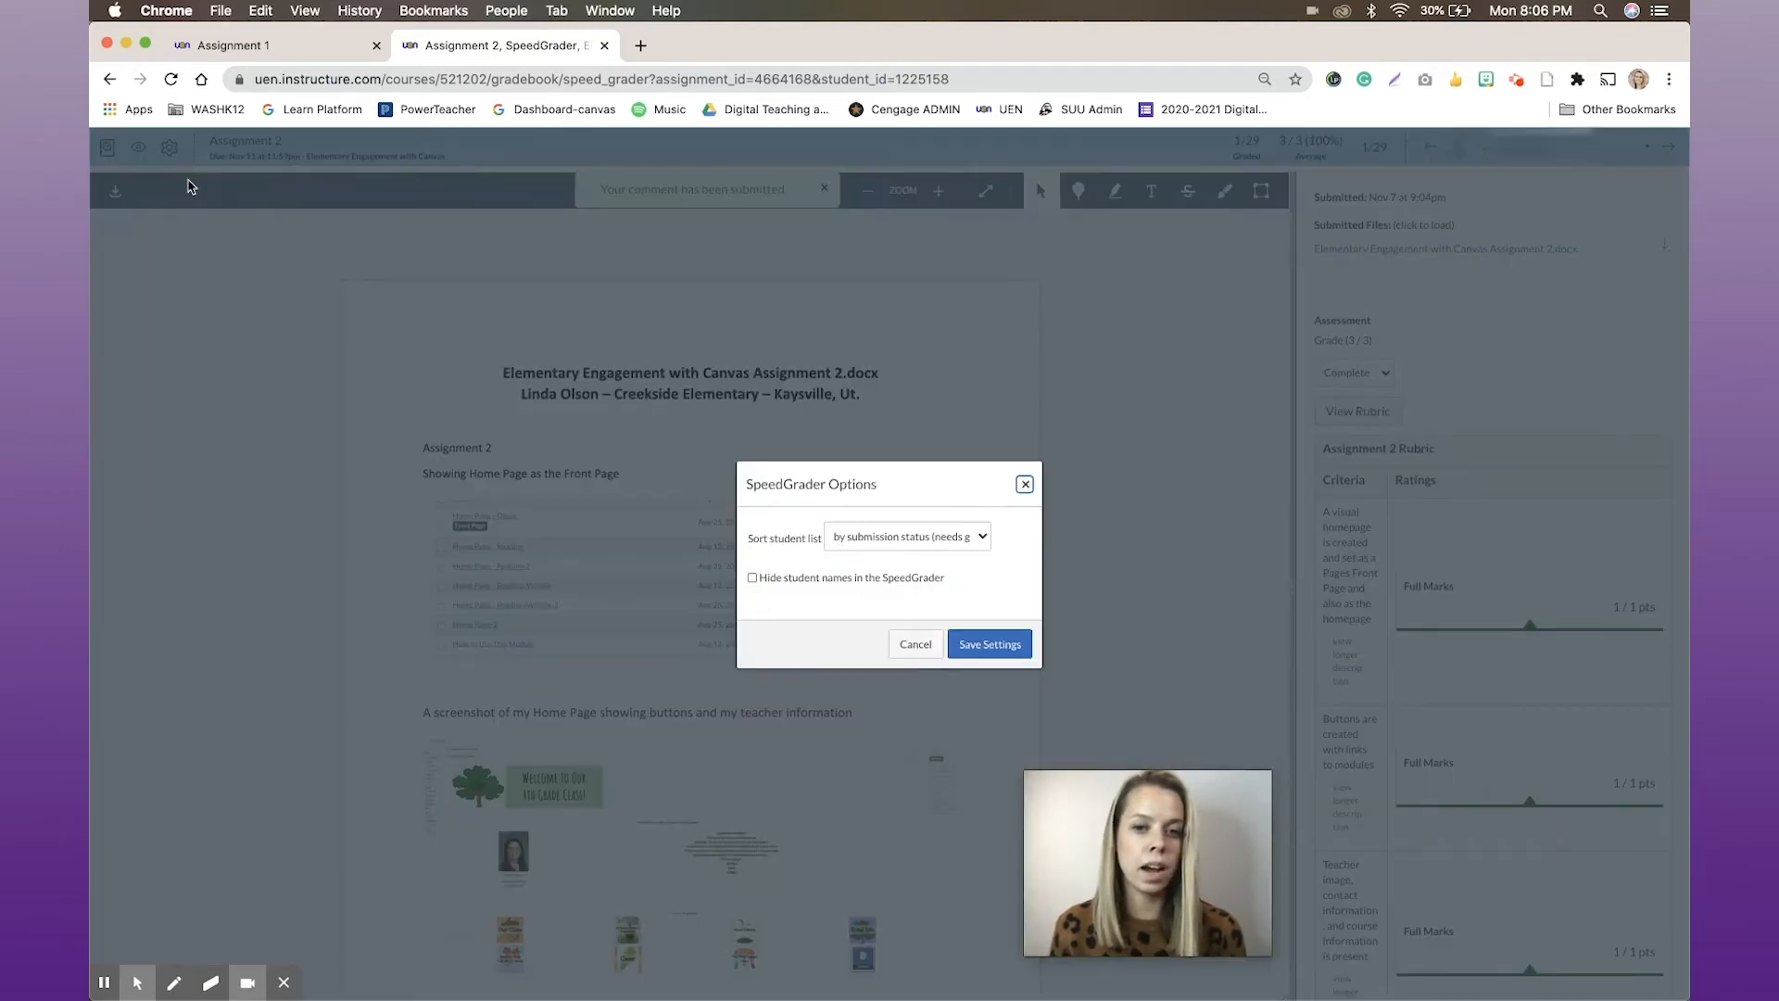
click(886, 537)
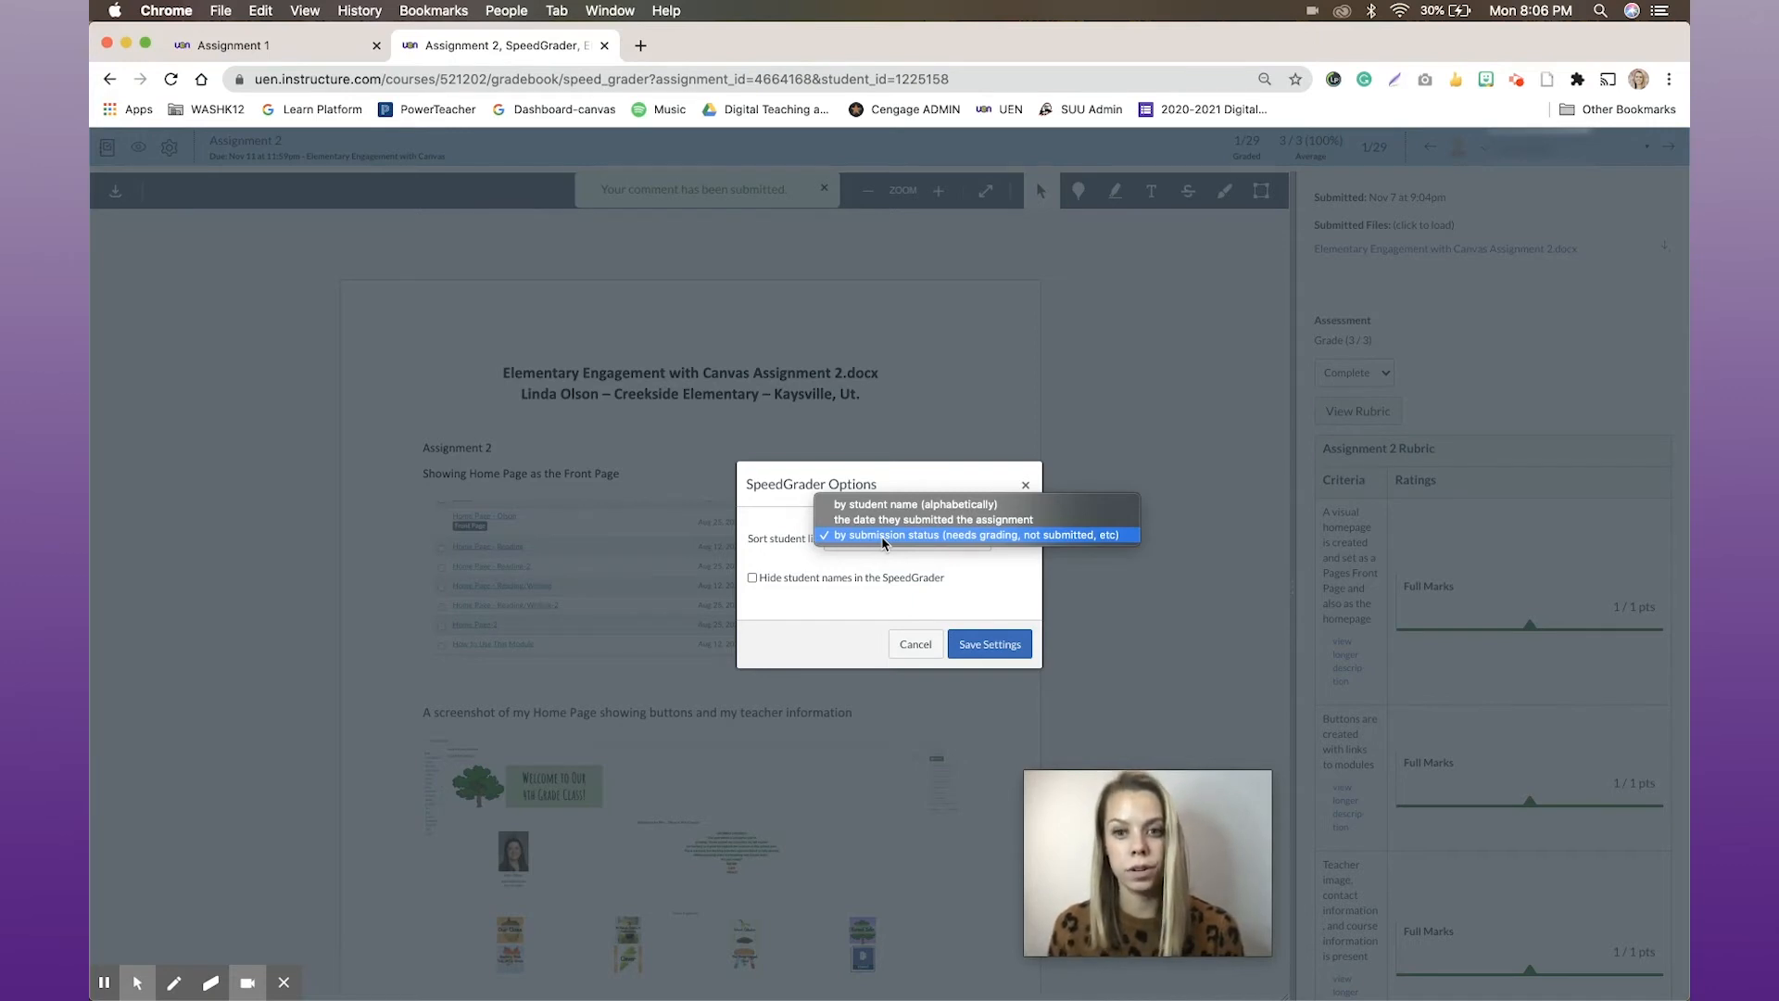
click(969, 657)
click(966, 658)
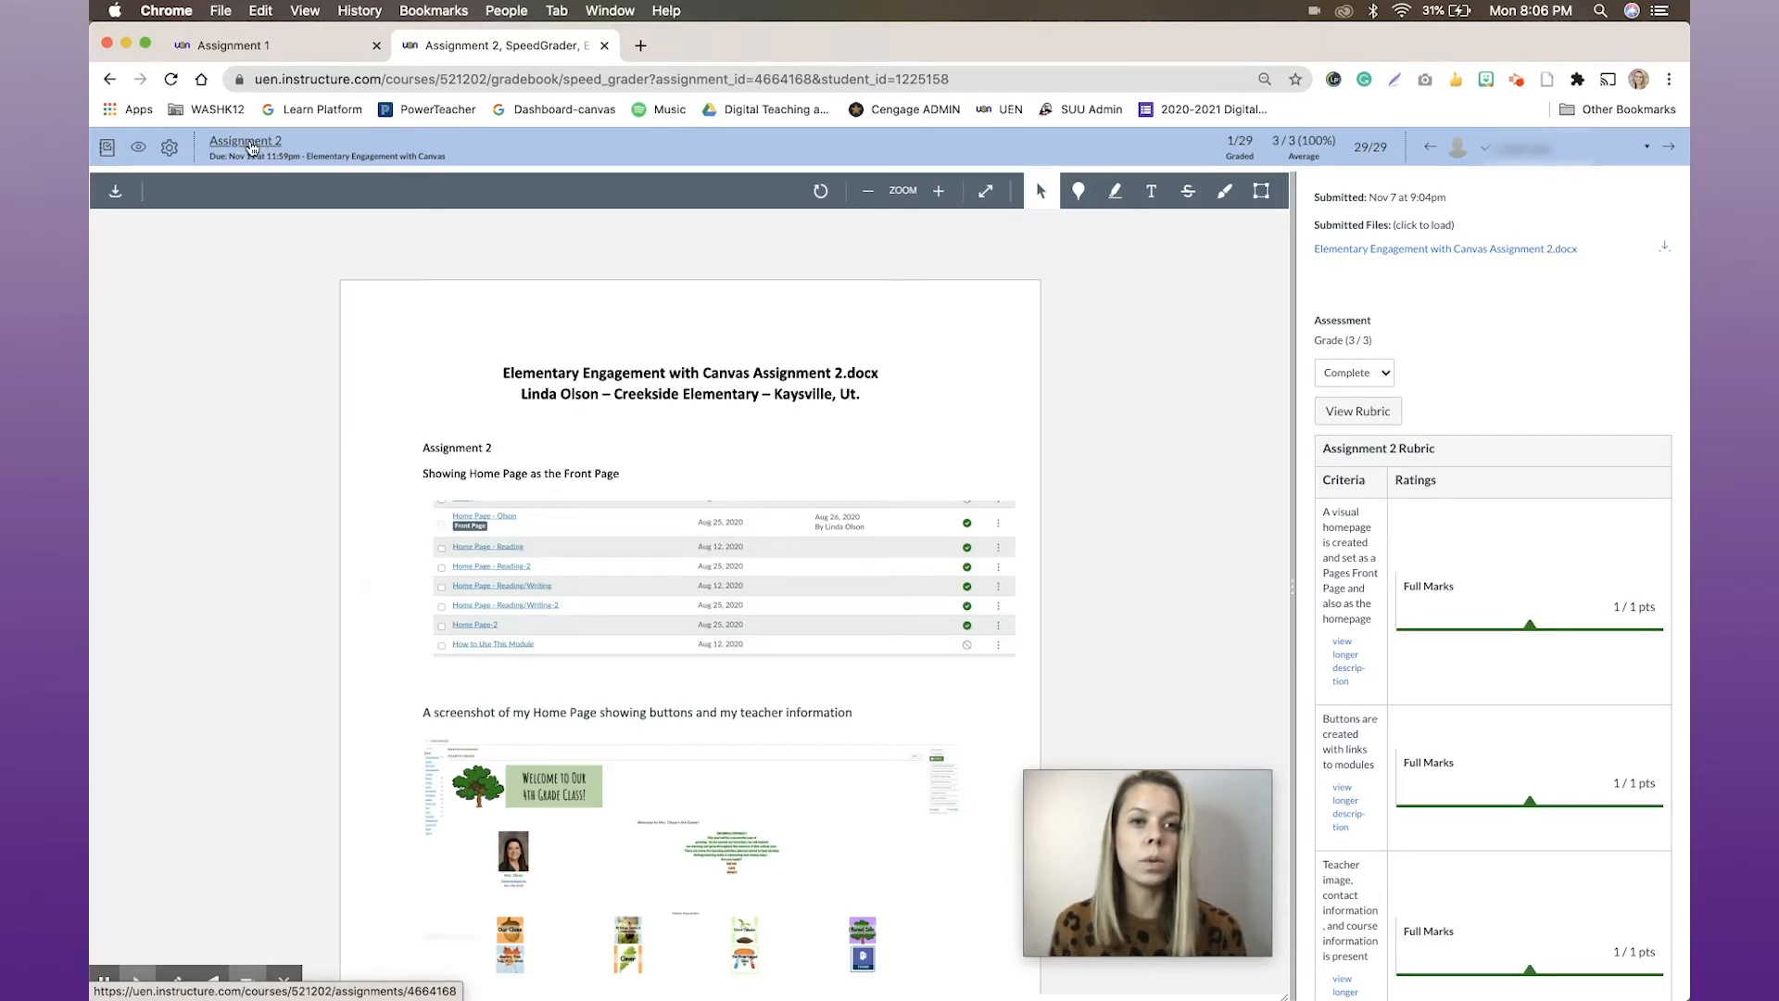
Open the Assignment 2 page from SpeedGrader, look over its instructions and rubric, and return to SpeedGrader
click(250, 144)
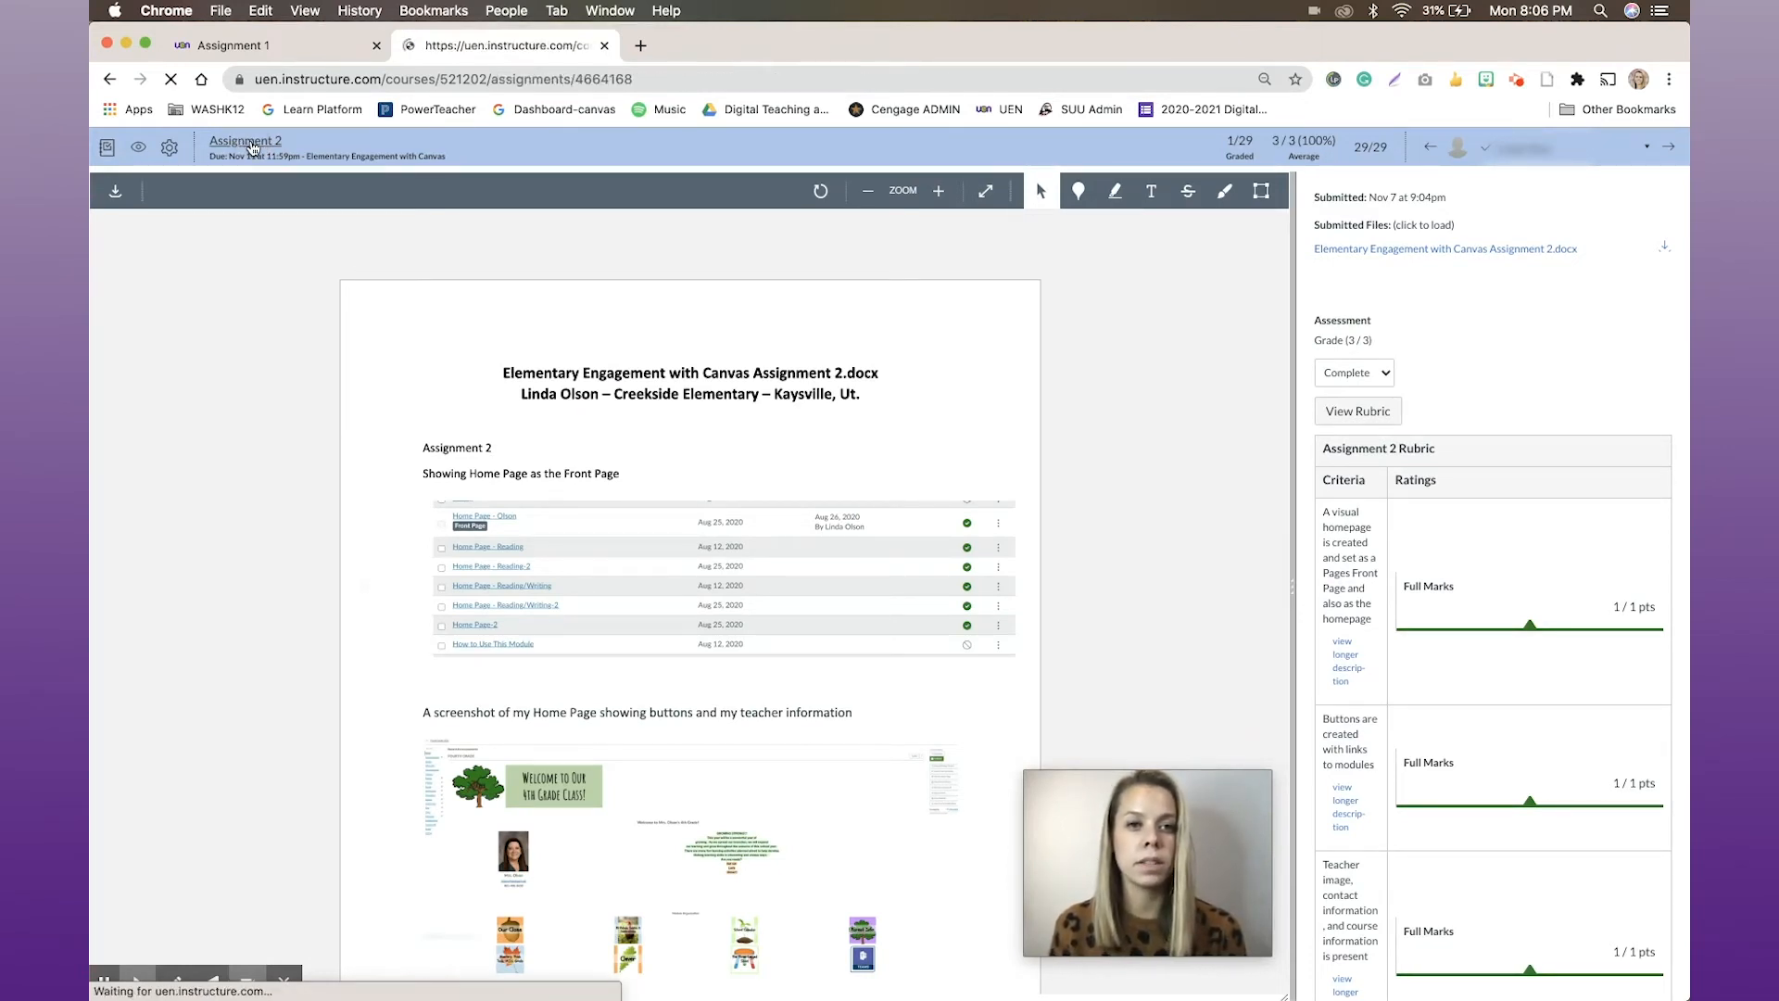
scroll(684, 572, down, 4)
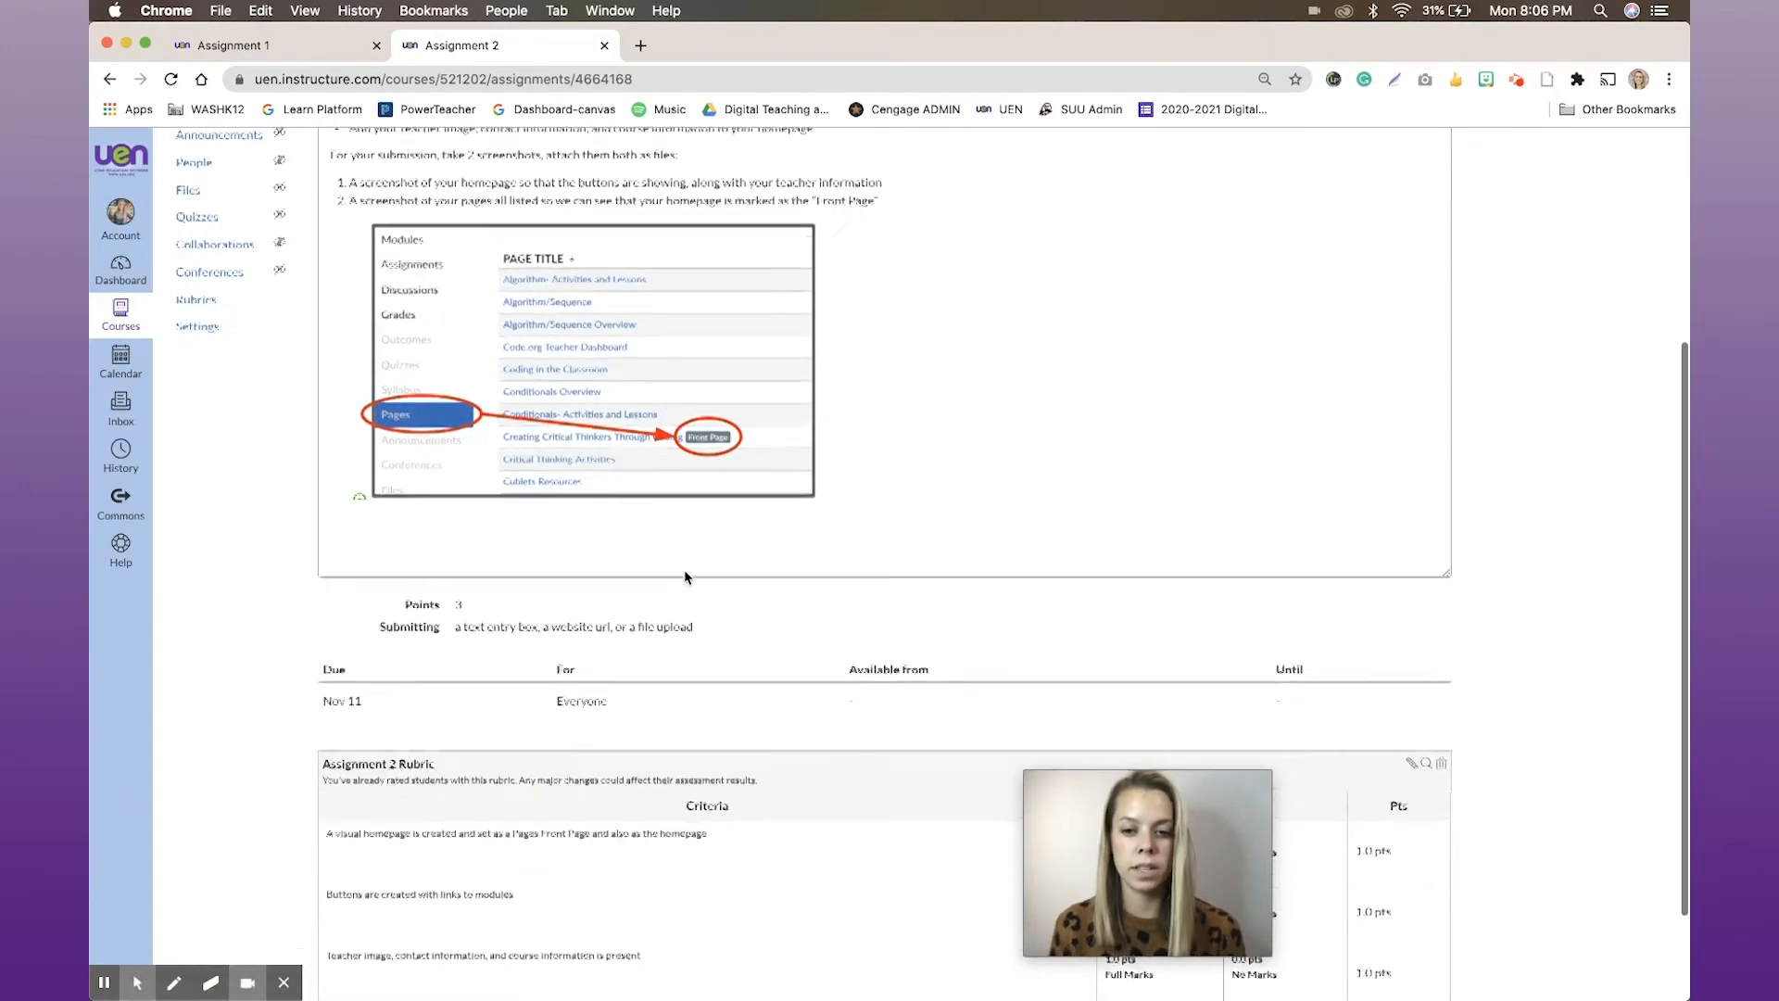
scroll(684, 572, up, 4)
click(110, 79)
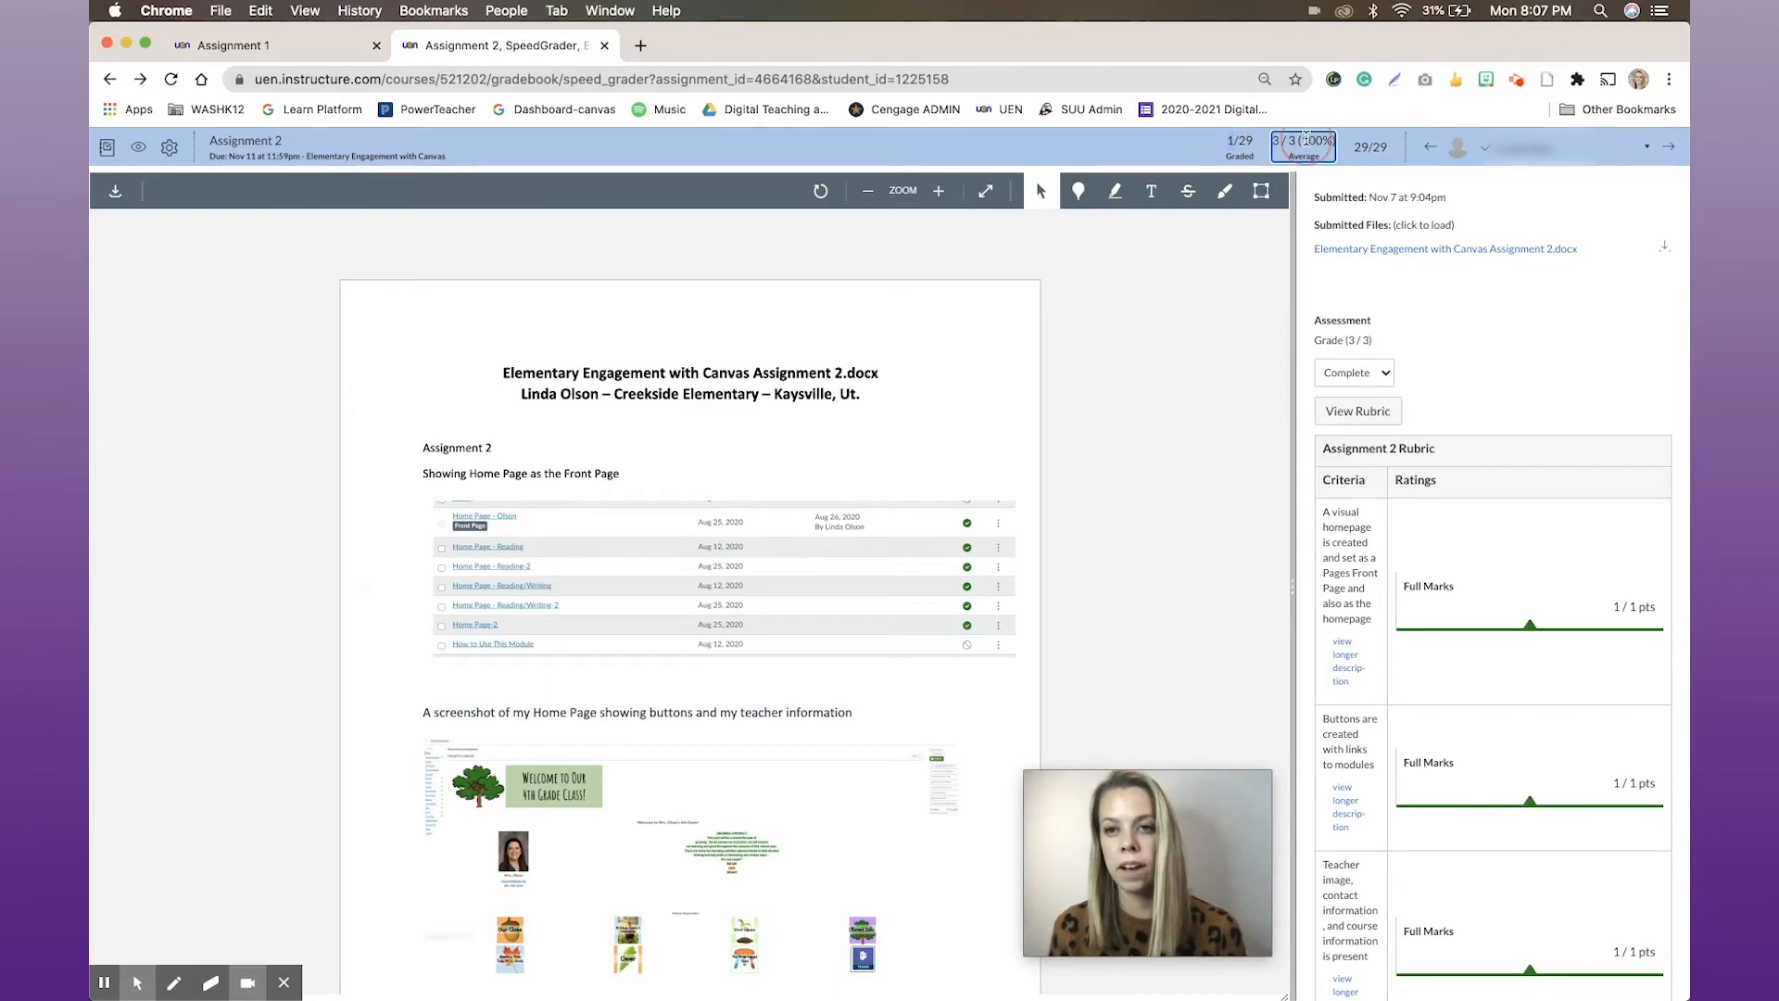
Check the grading progress figures, browse the student list, and switch to another student for Assignment 2
click(1394, 150)
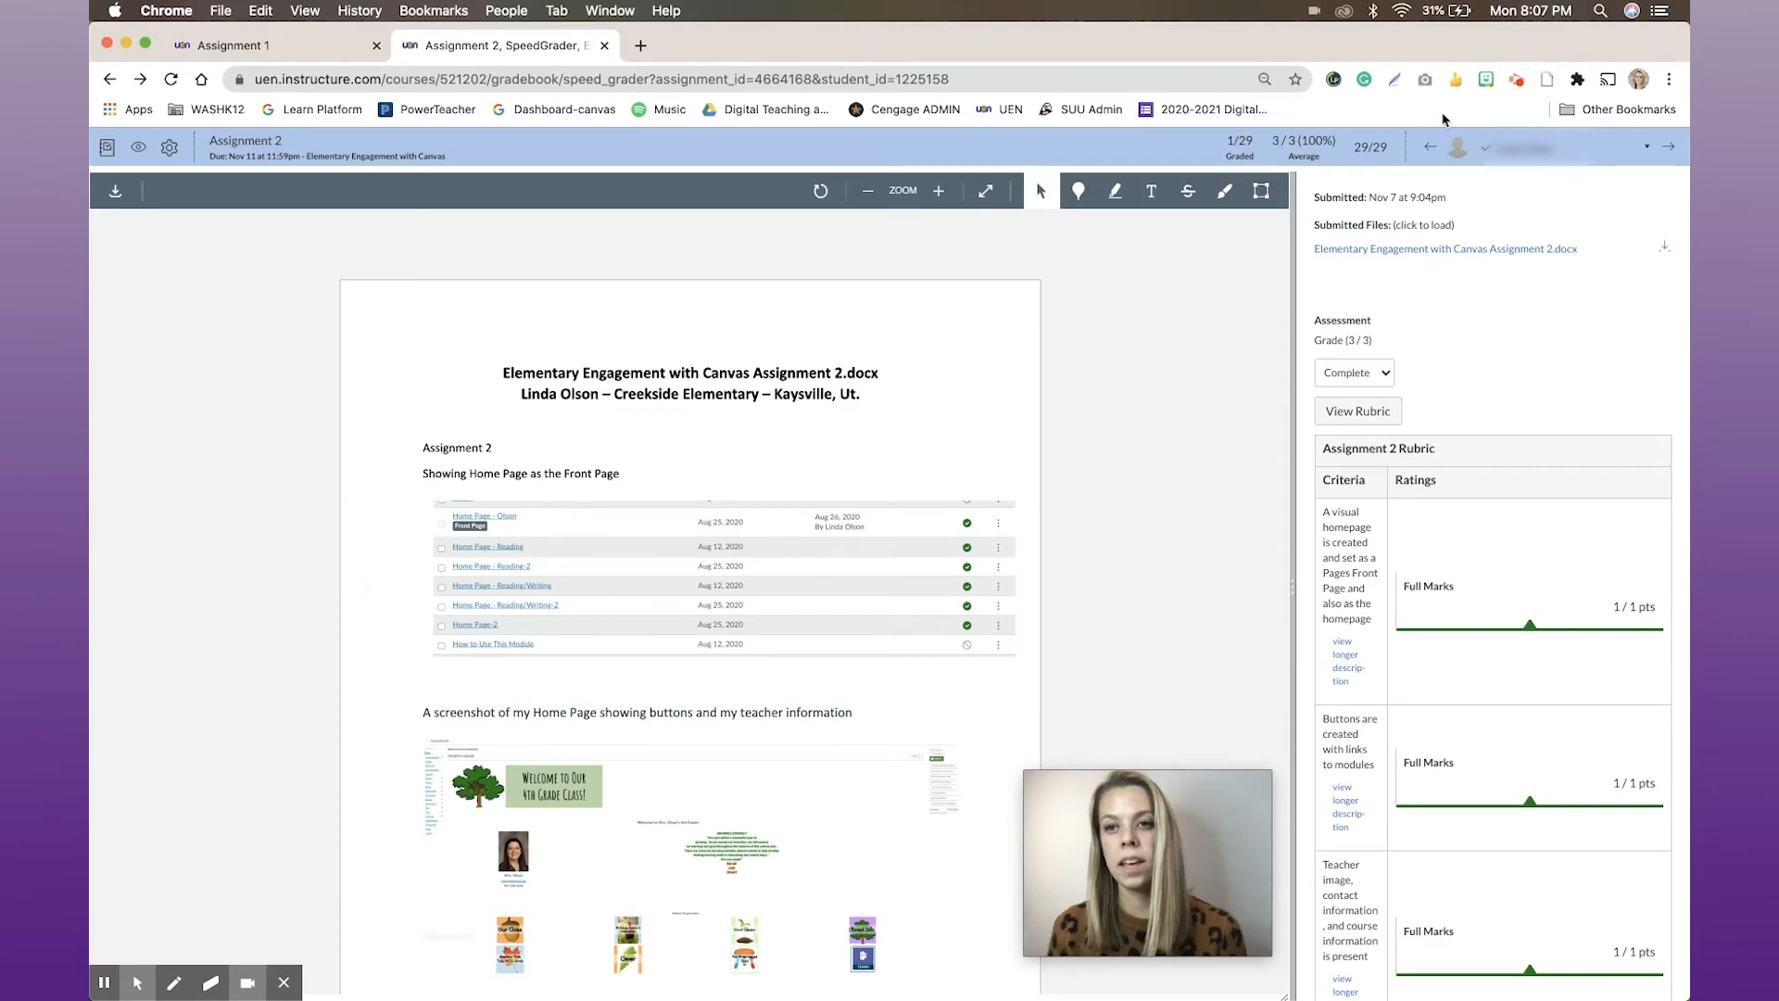
click(1510, 159)
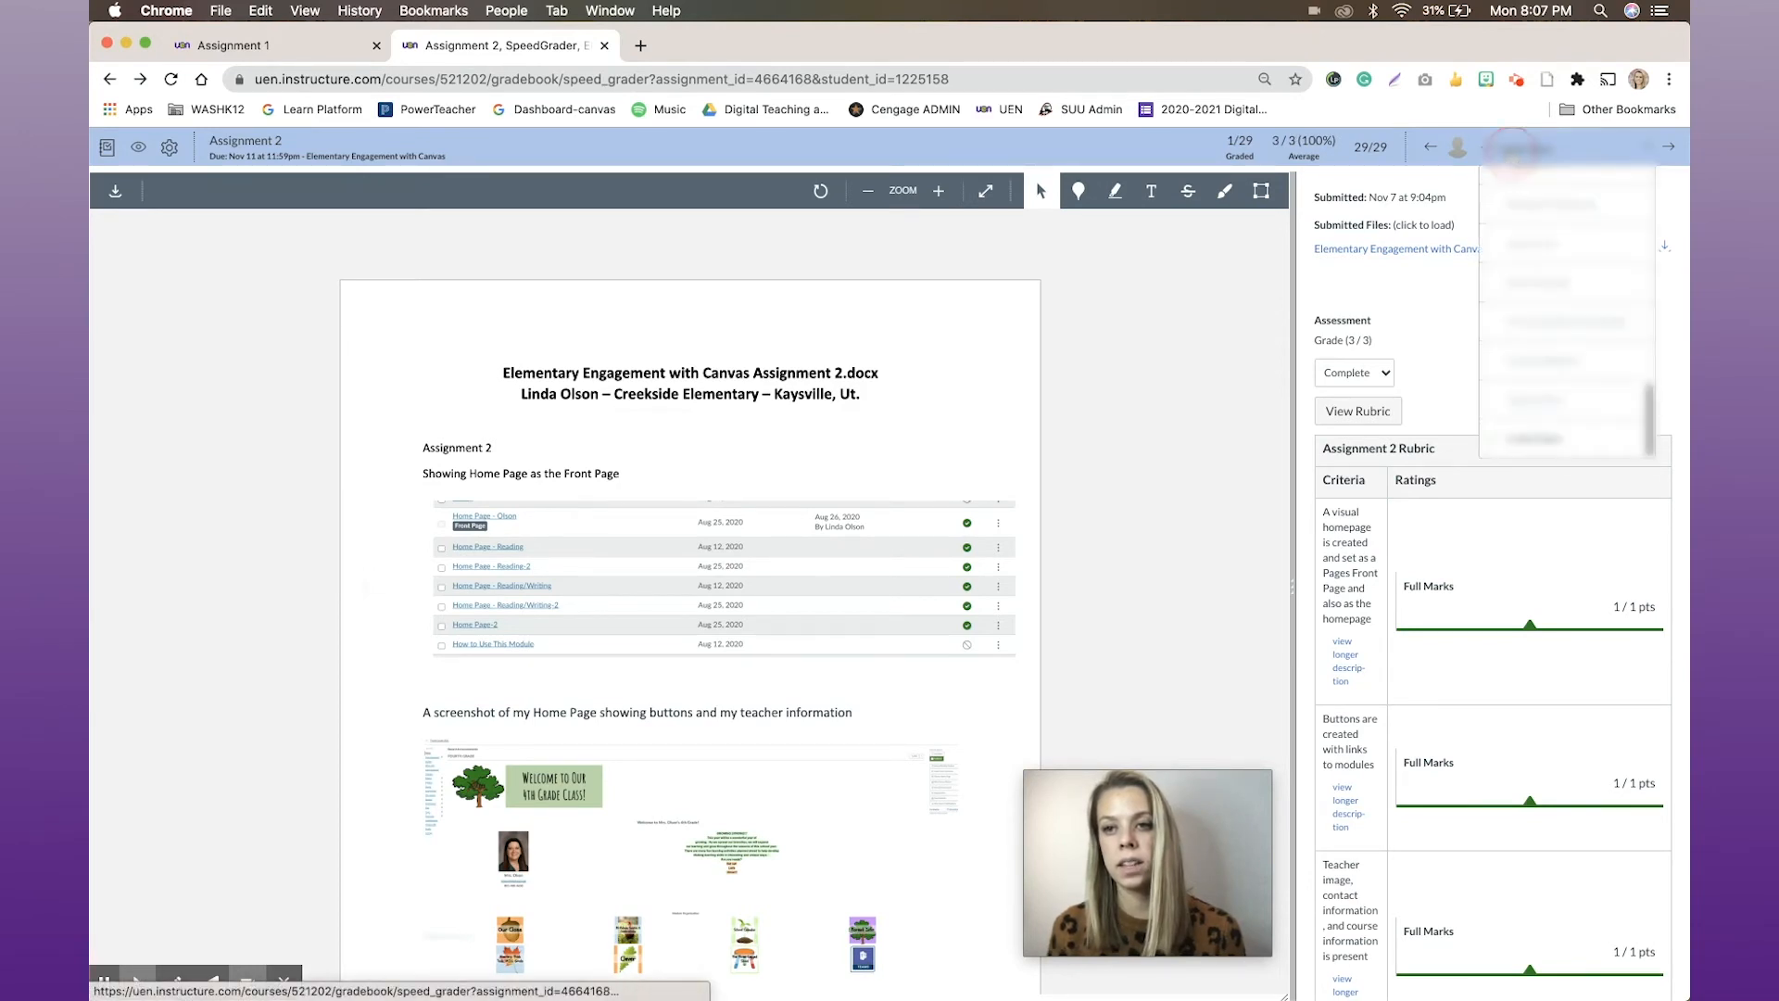
scroll(1522, 325, up, 5)
scroll(1523, 324, down, 5)
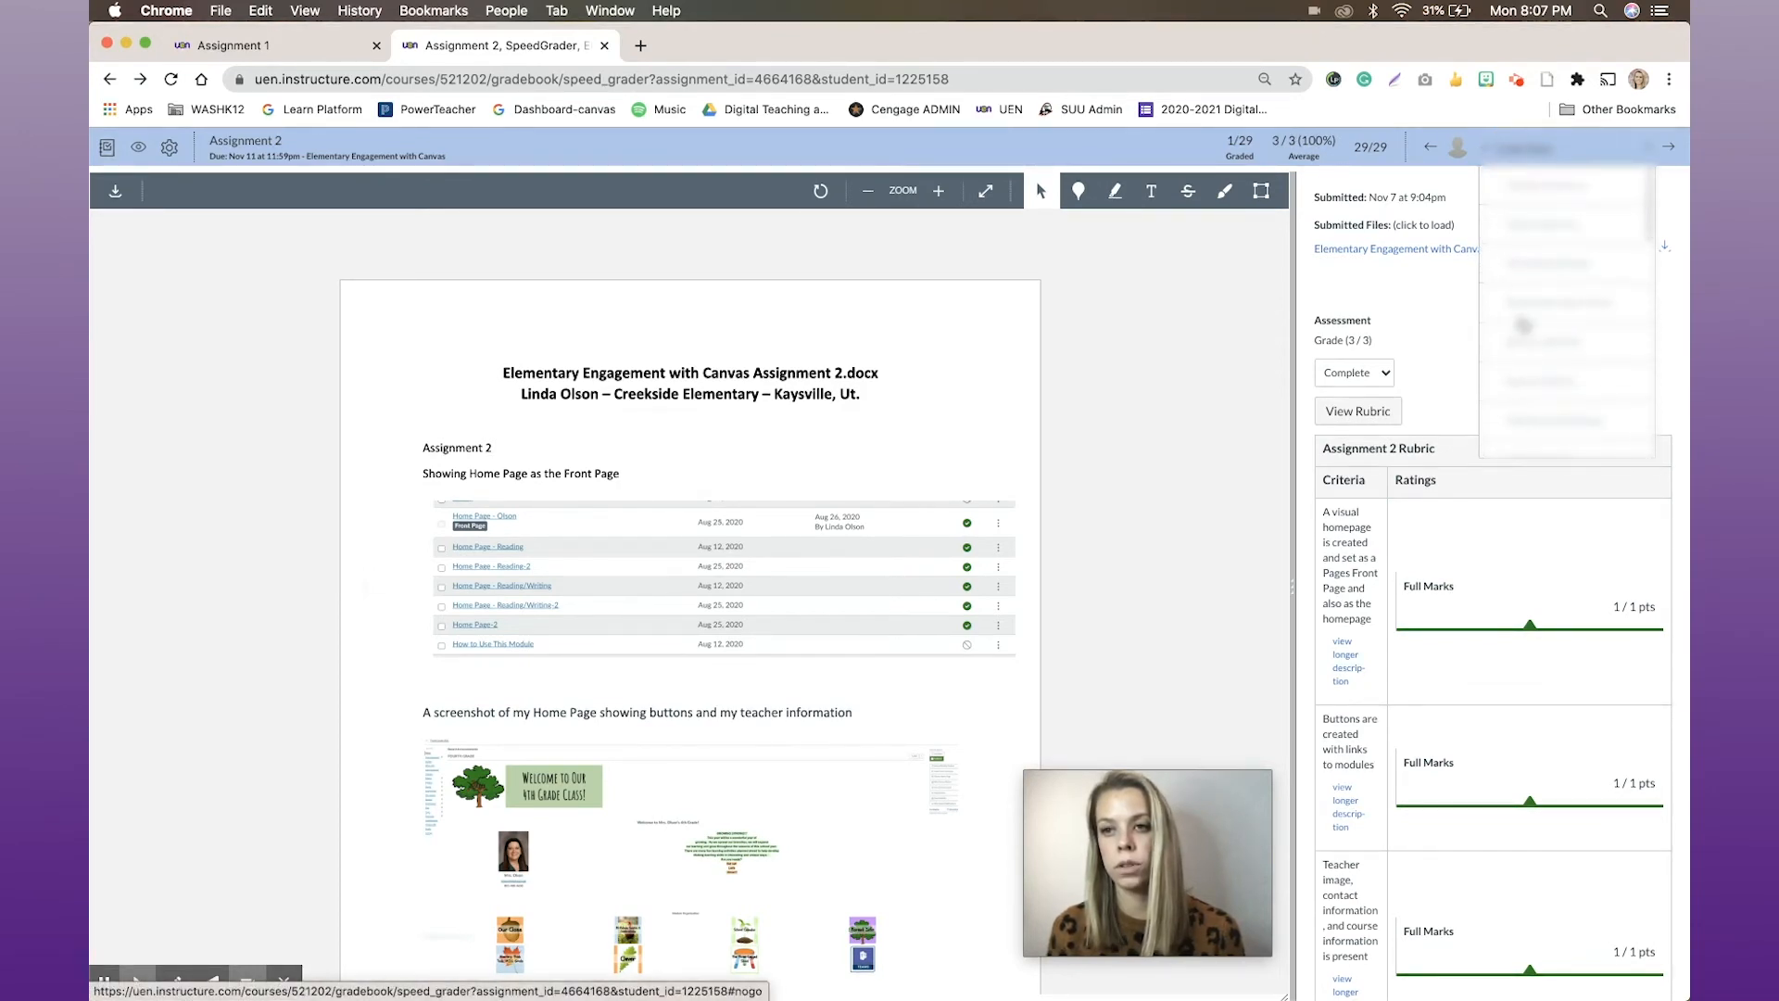
click(1535, 206)
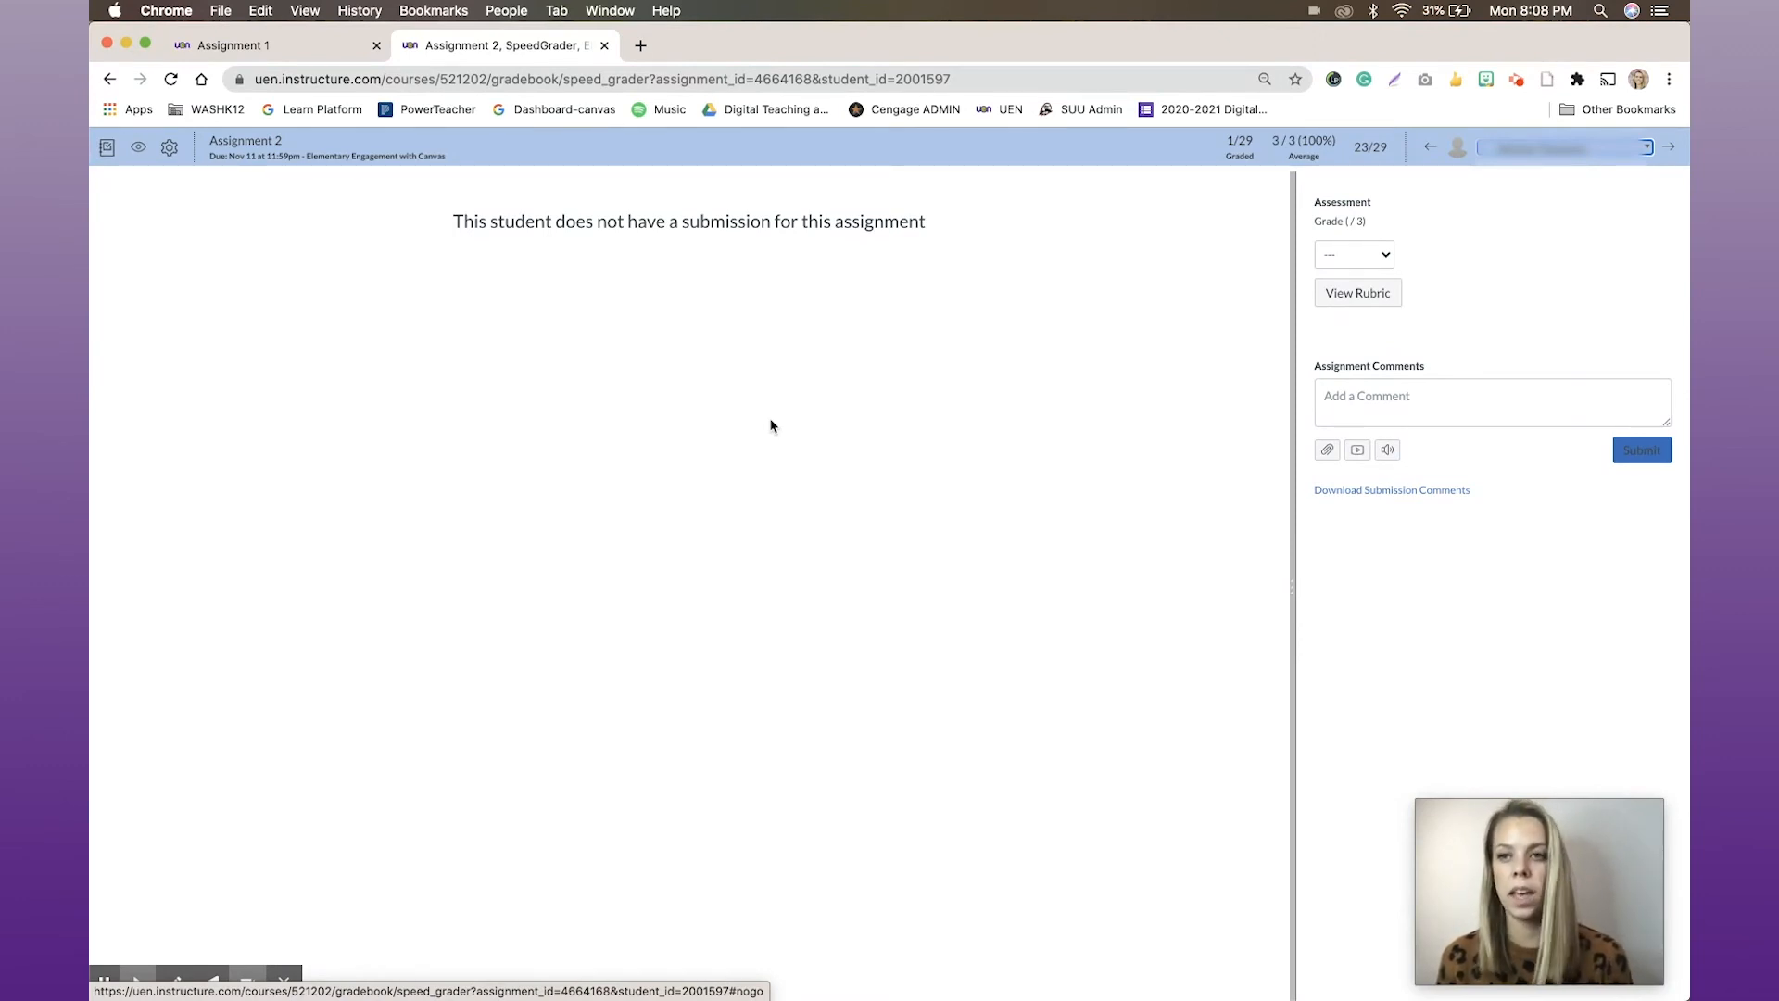
Return to the gradebook, find the Discussion 1 column, and launch SpeedGrader for that discussion
click(108, 153)
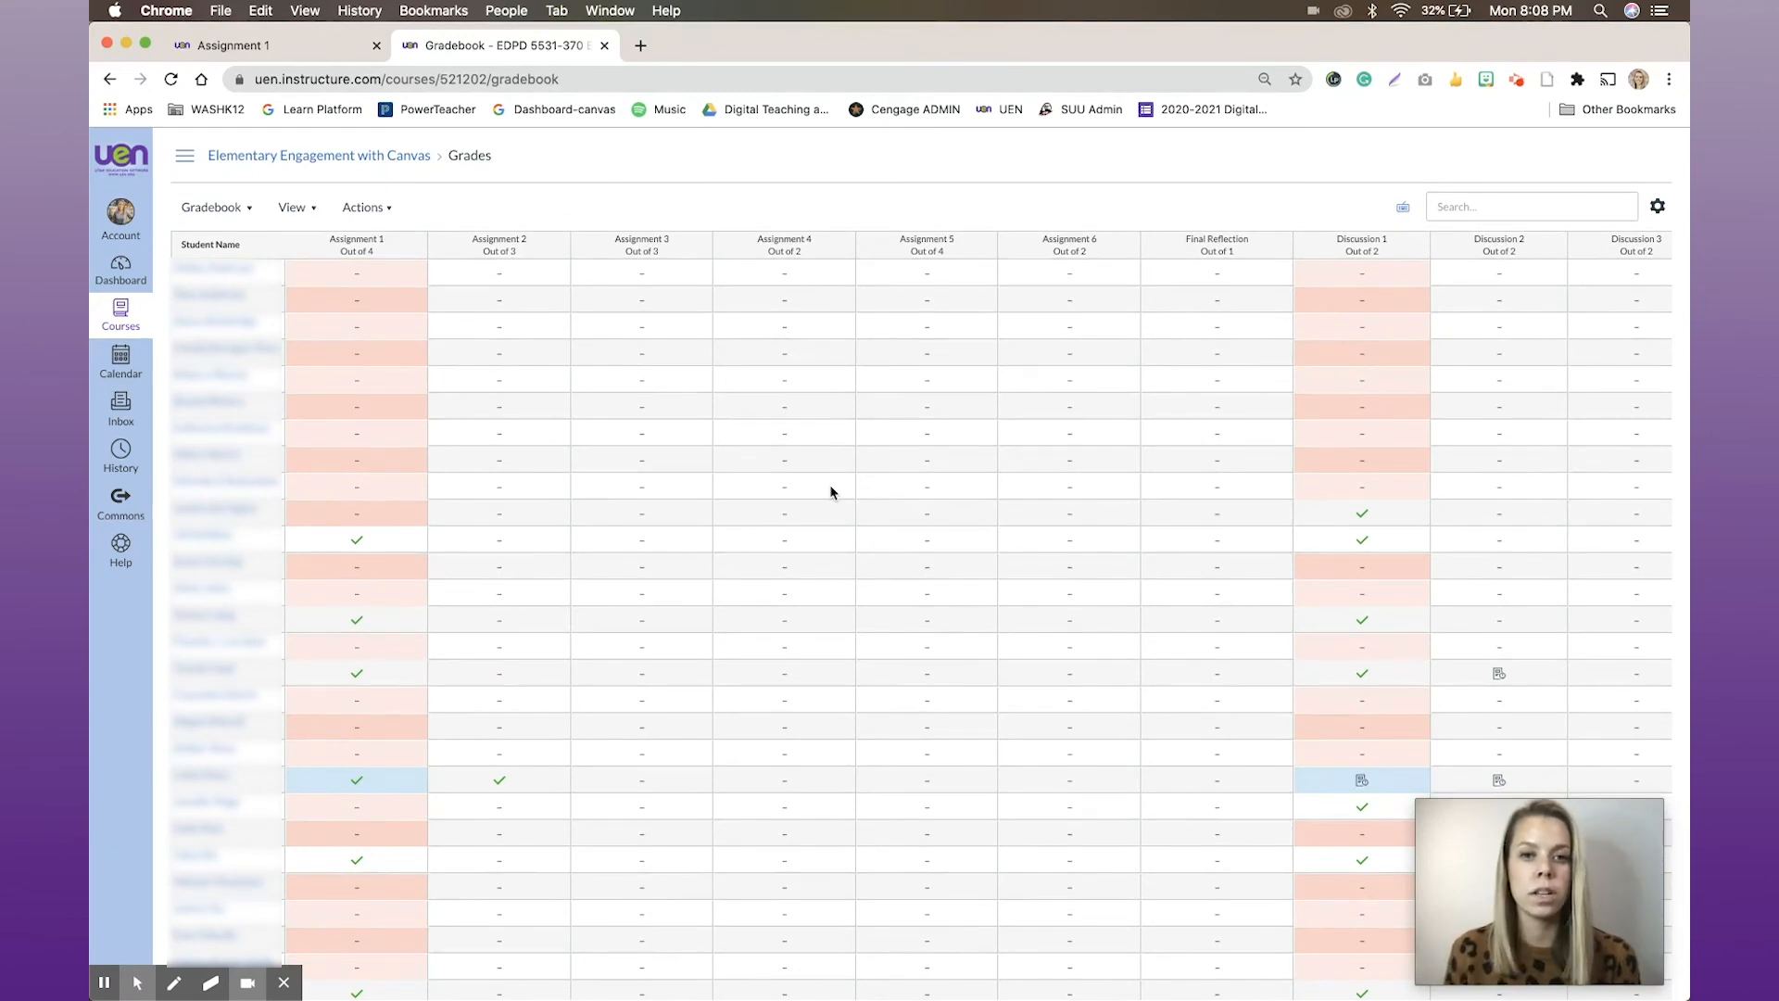
scroll(914, 345, right, 3)
scroll(914, 343, left, 3)
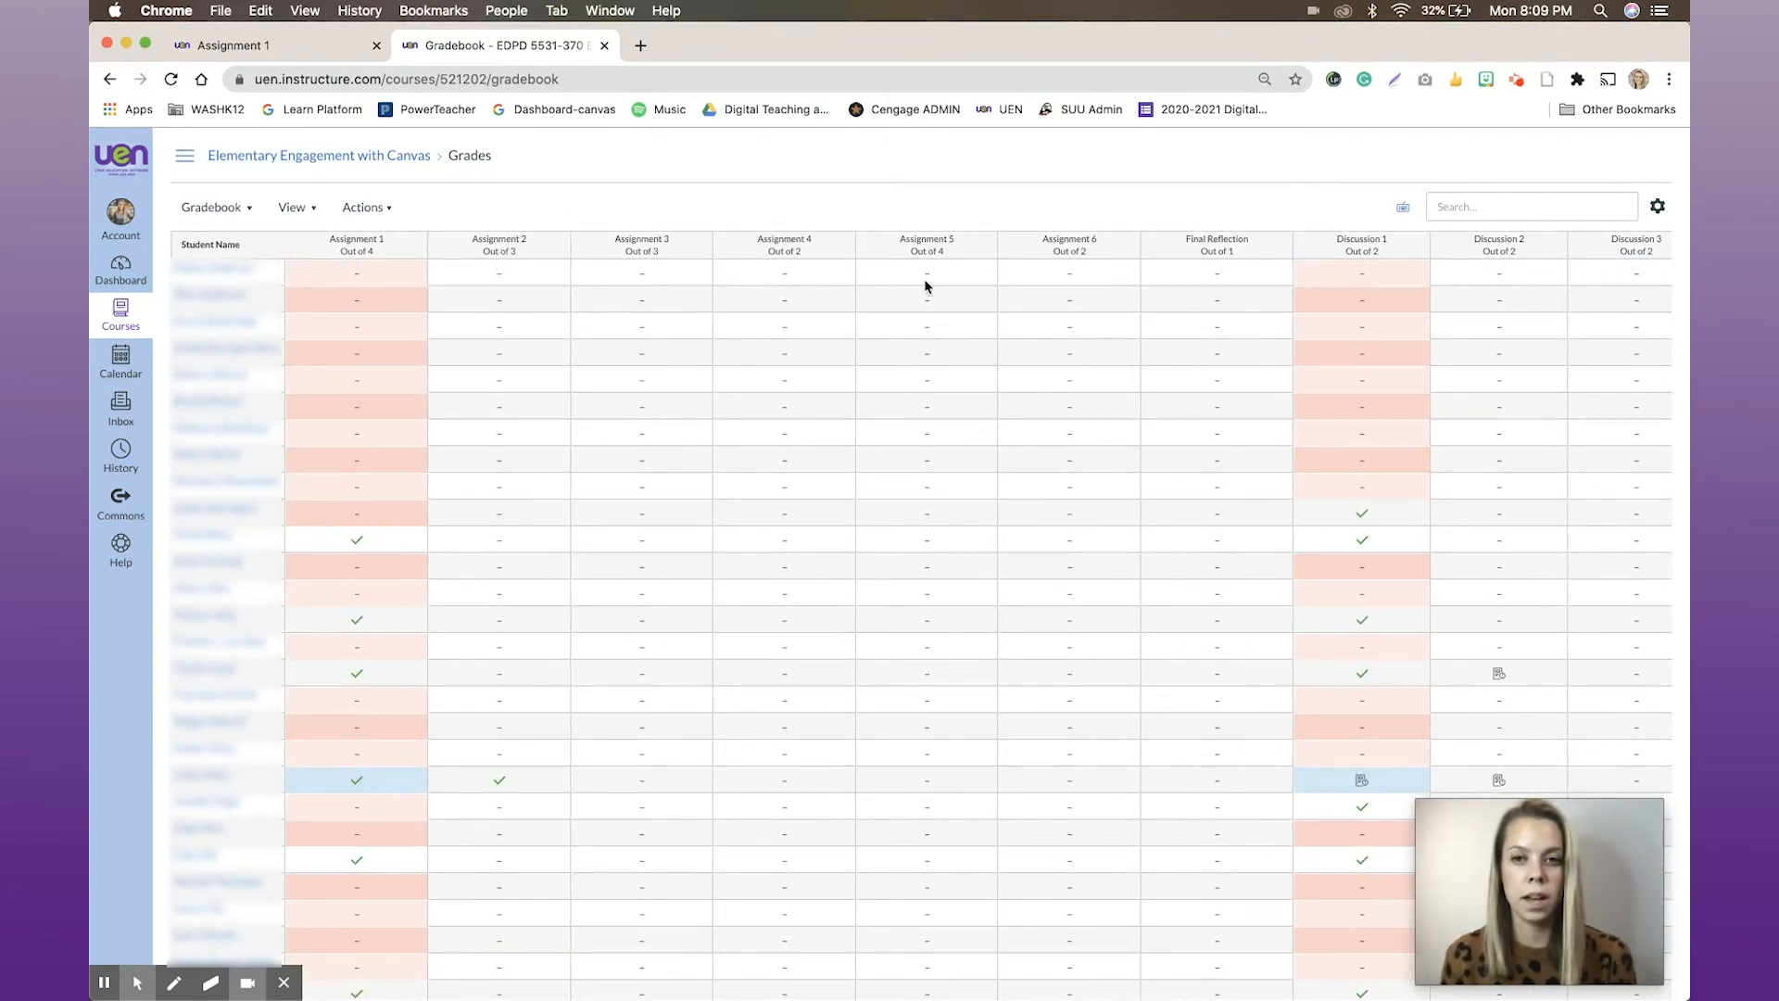
scroll(1113, 297, right, 8)
scroll(1113, 297, right, 5)
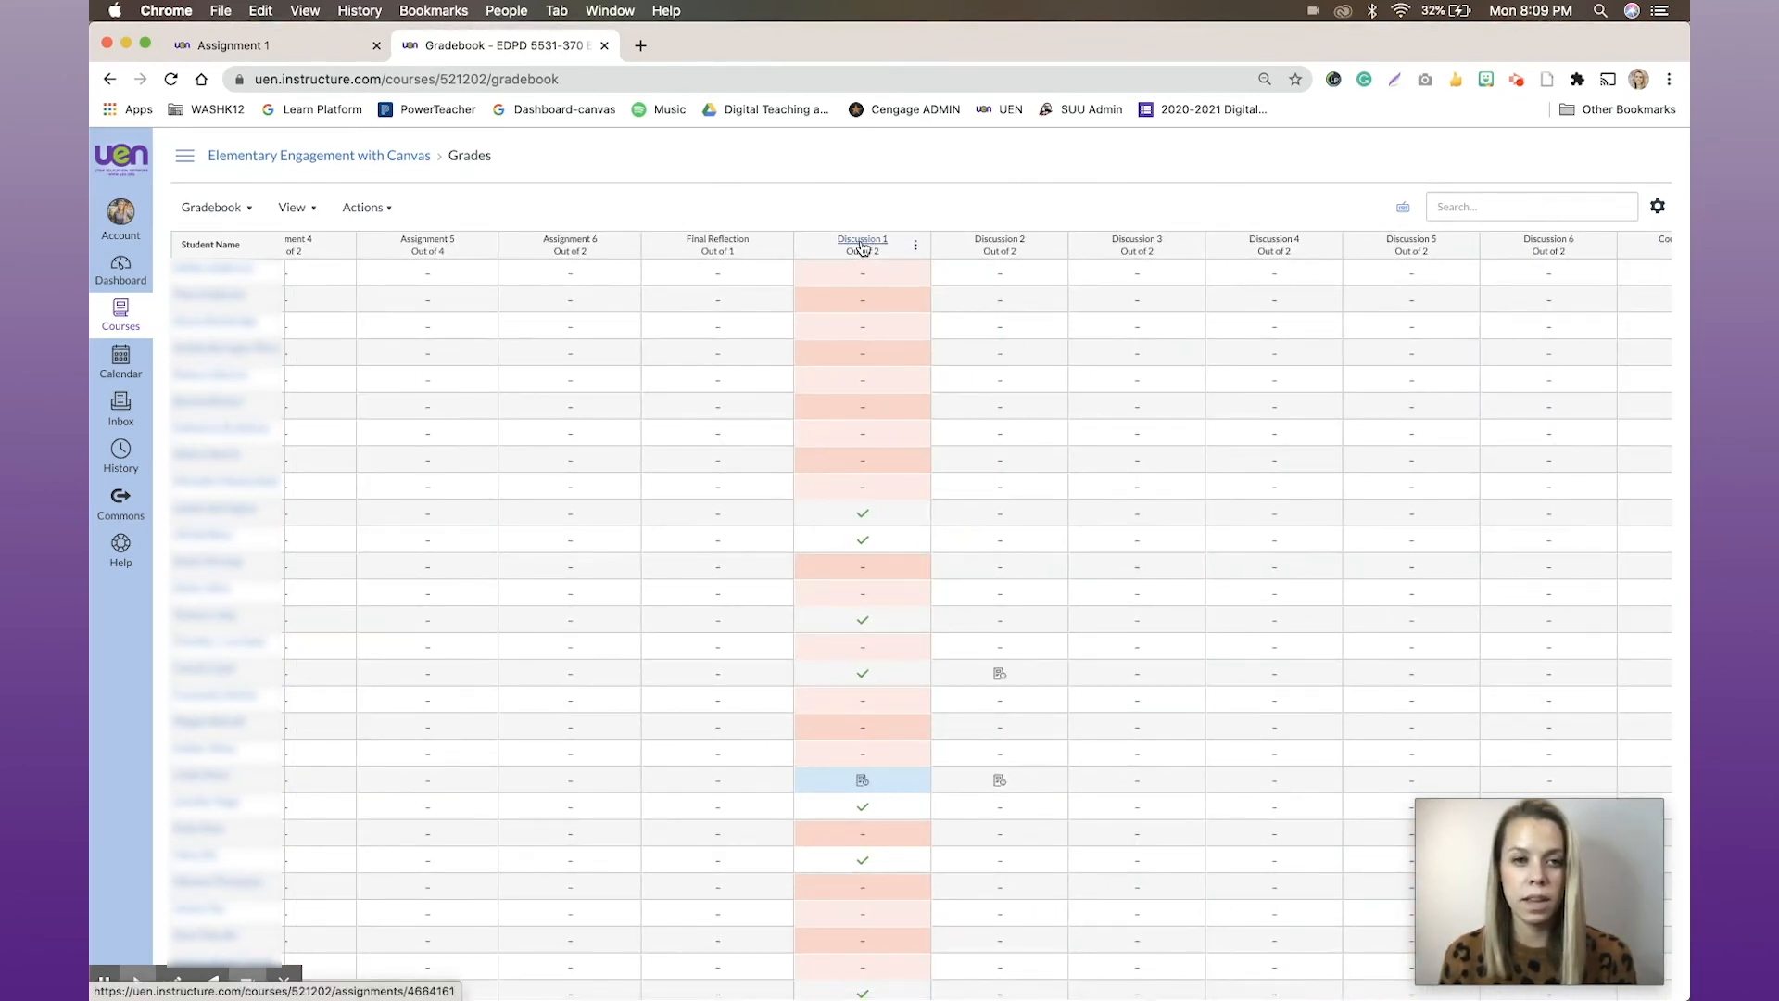
click(916, 246)
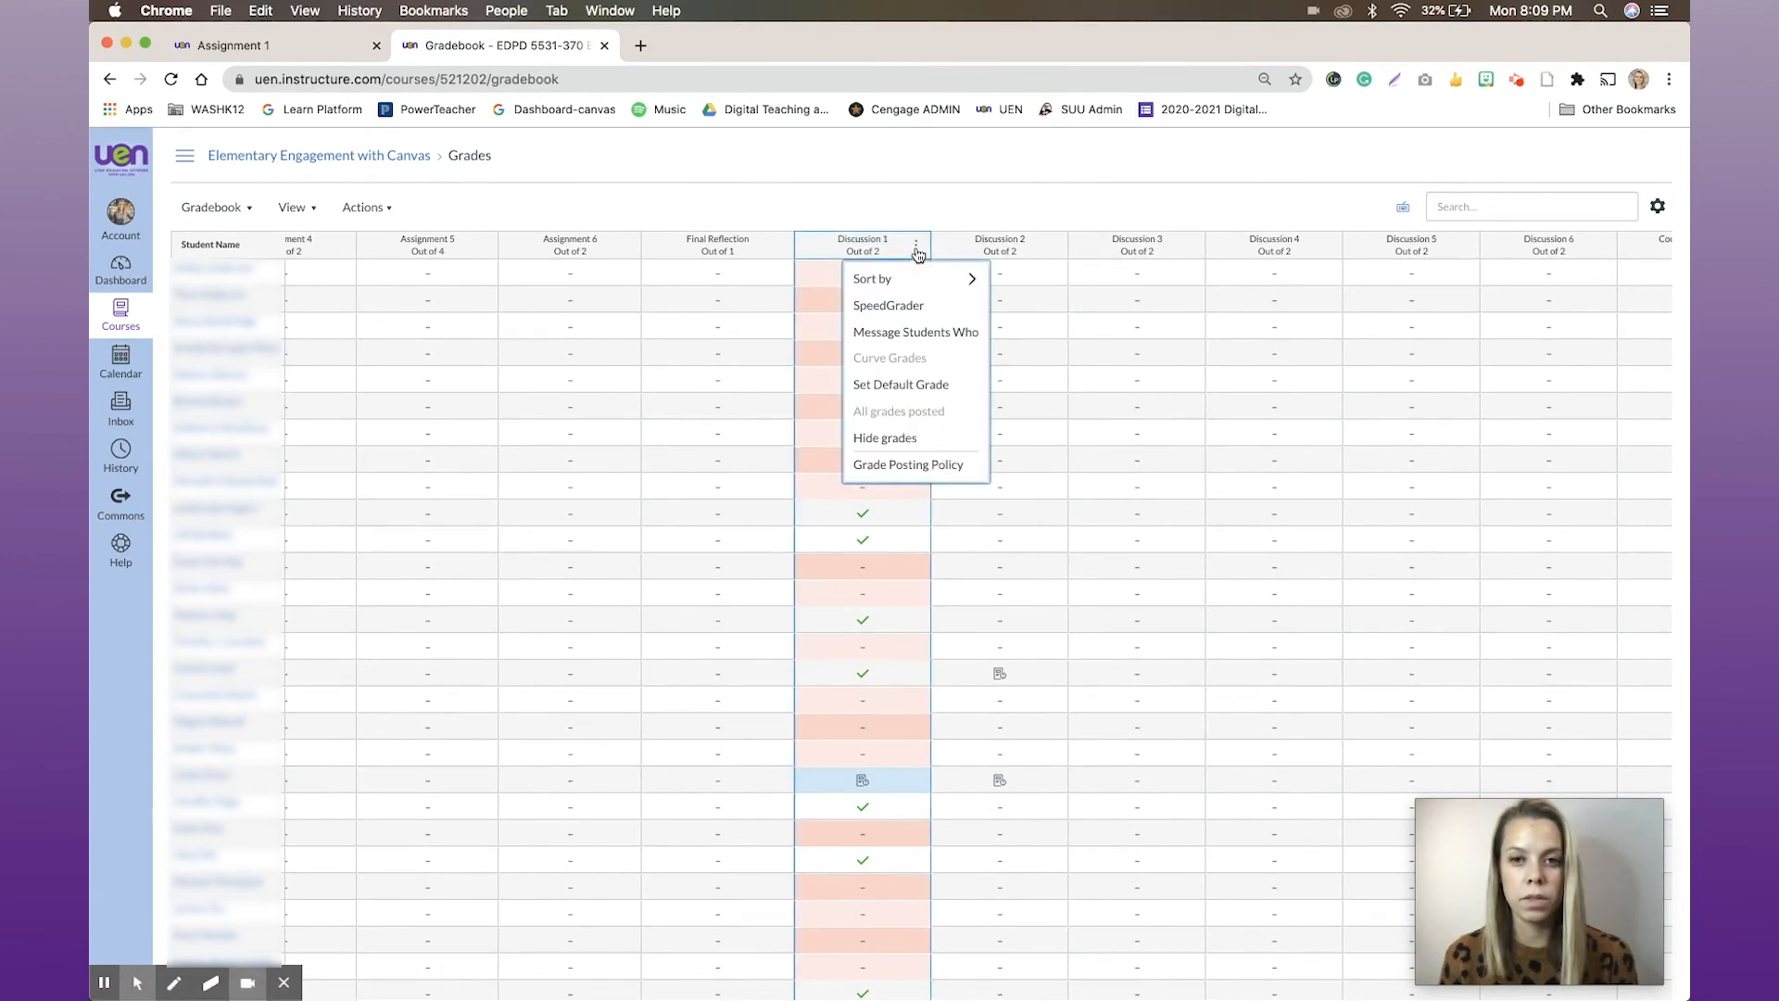
click(892, 305)
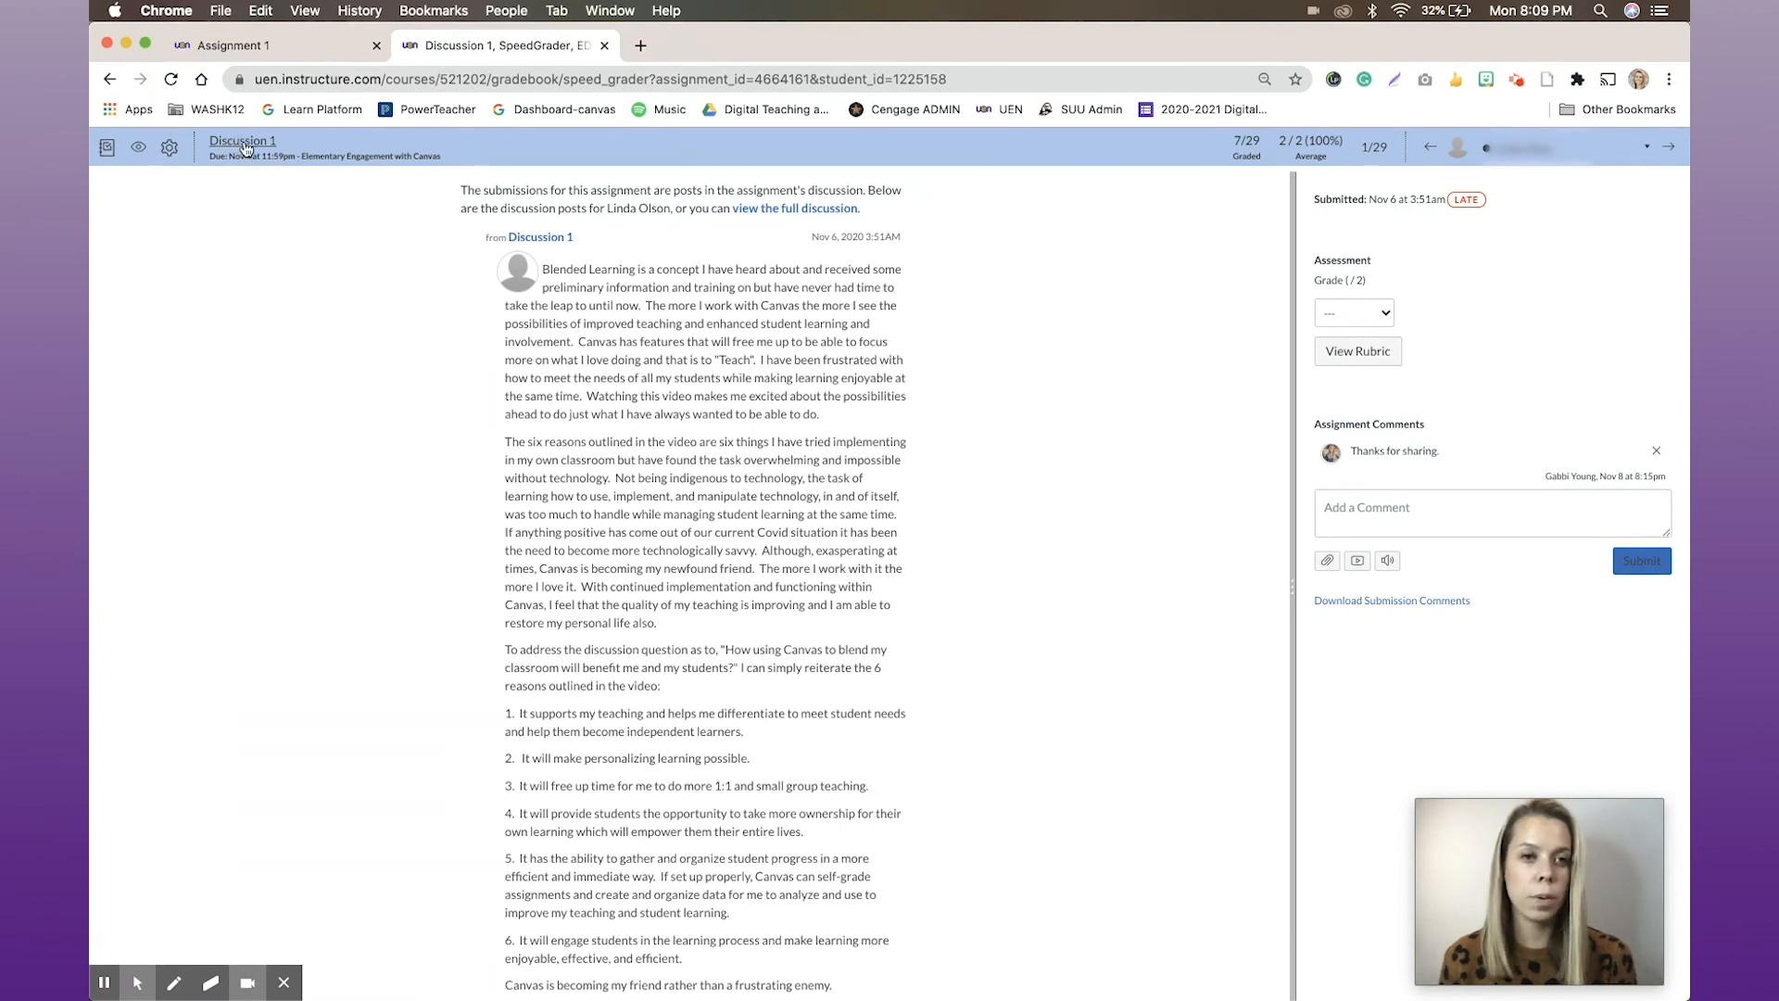
Open the full Discussion 1 page from SpeedGrader and look over its instructions and the student replies
click(243, 142)
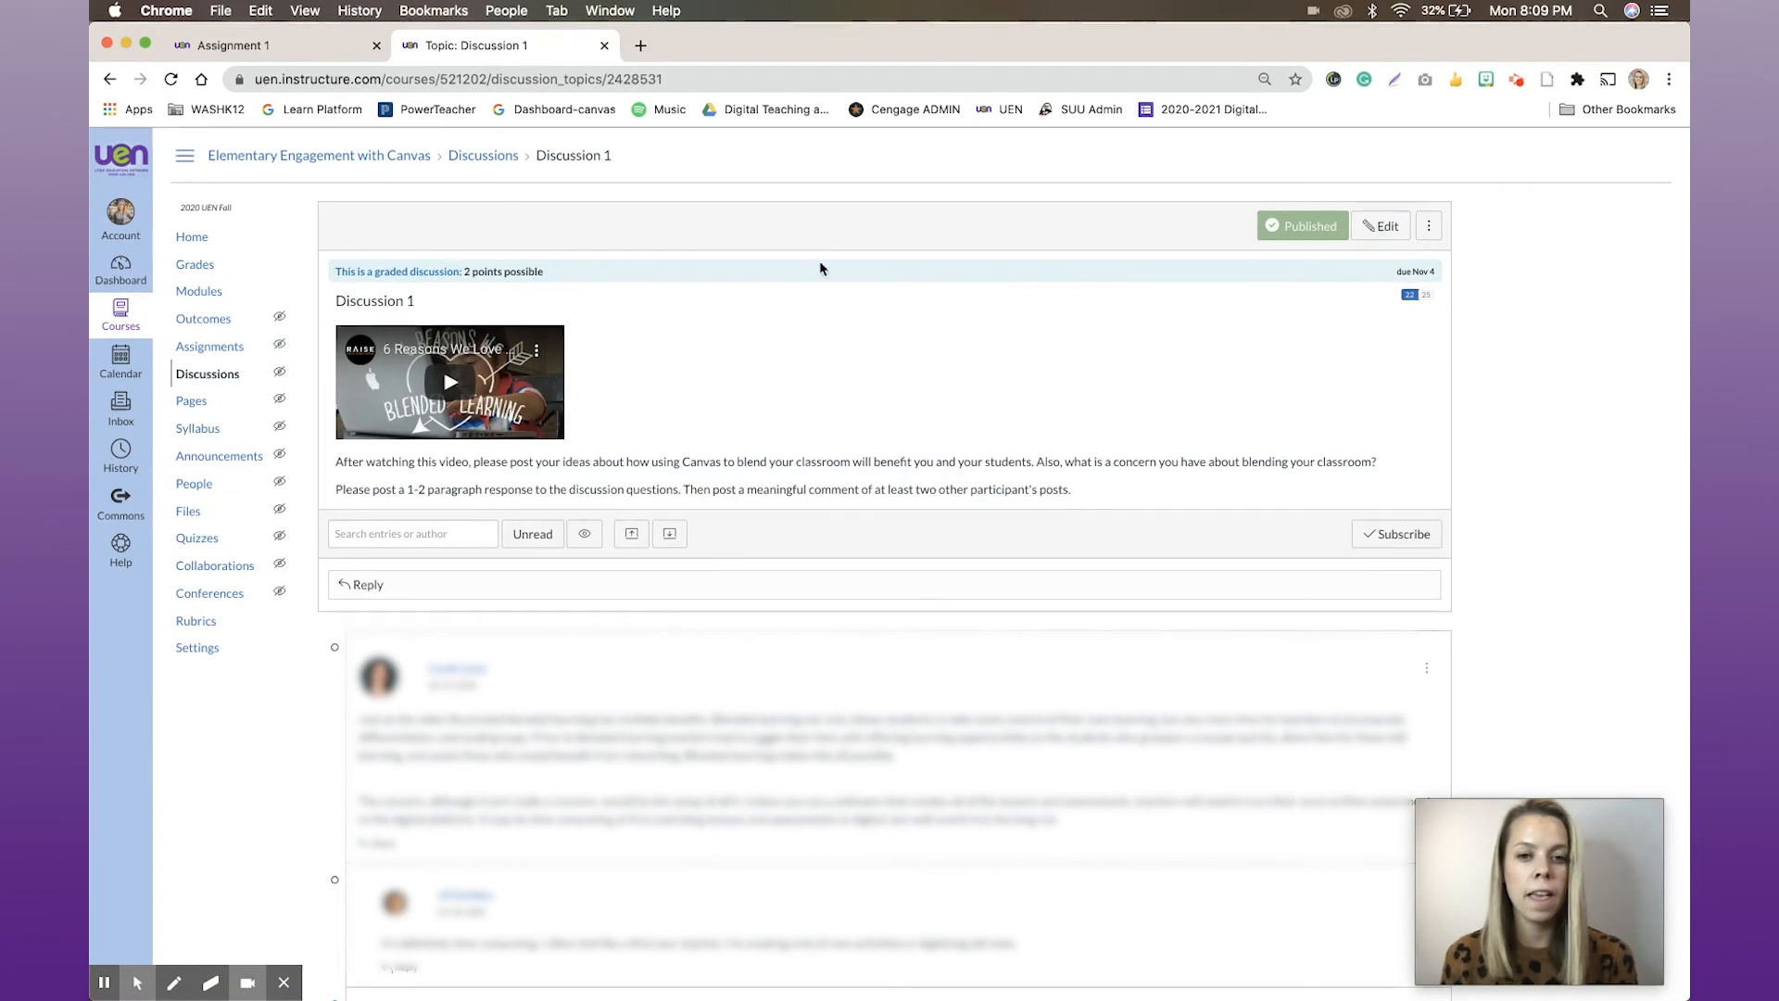
scroll(755, 444, down, 3)
scroll(763, 458, down, 10)
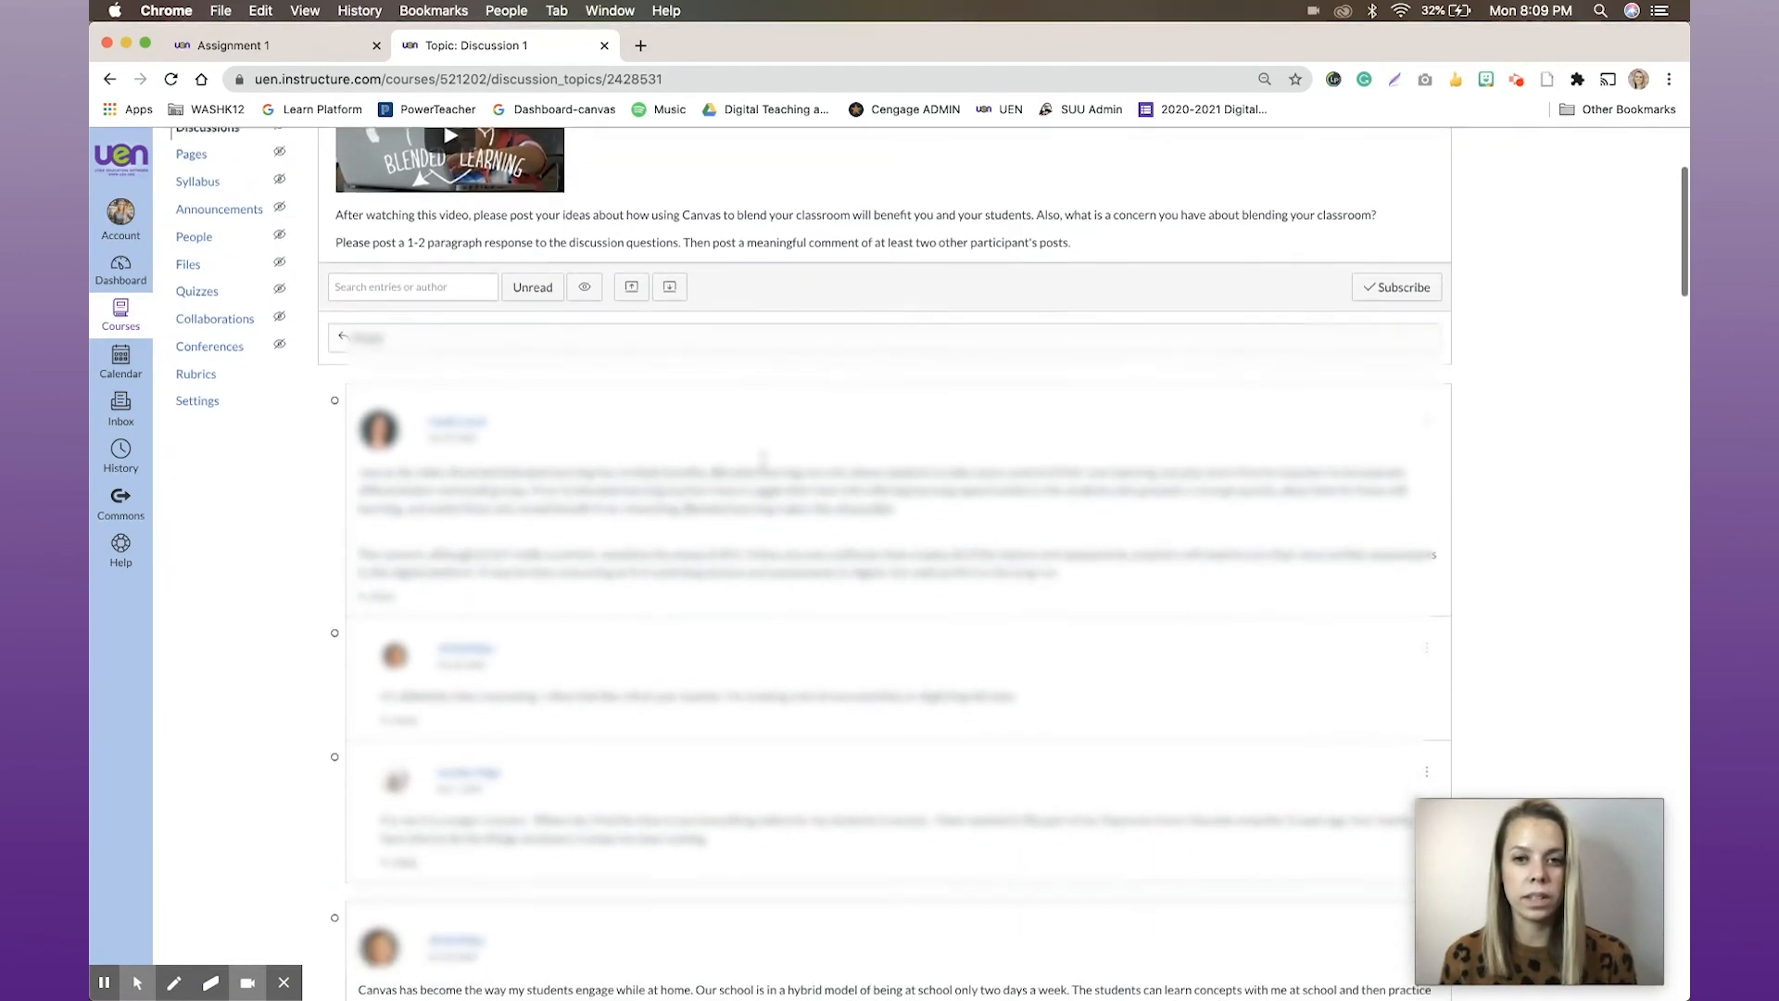
scroll(764, 464, up, 10)
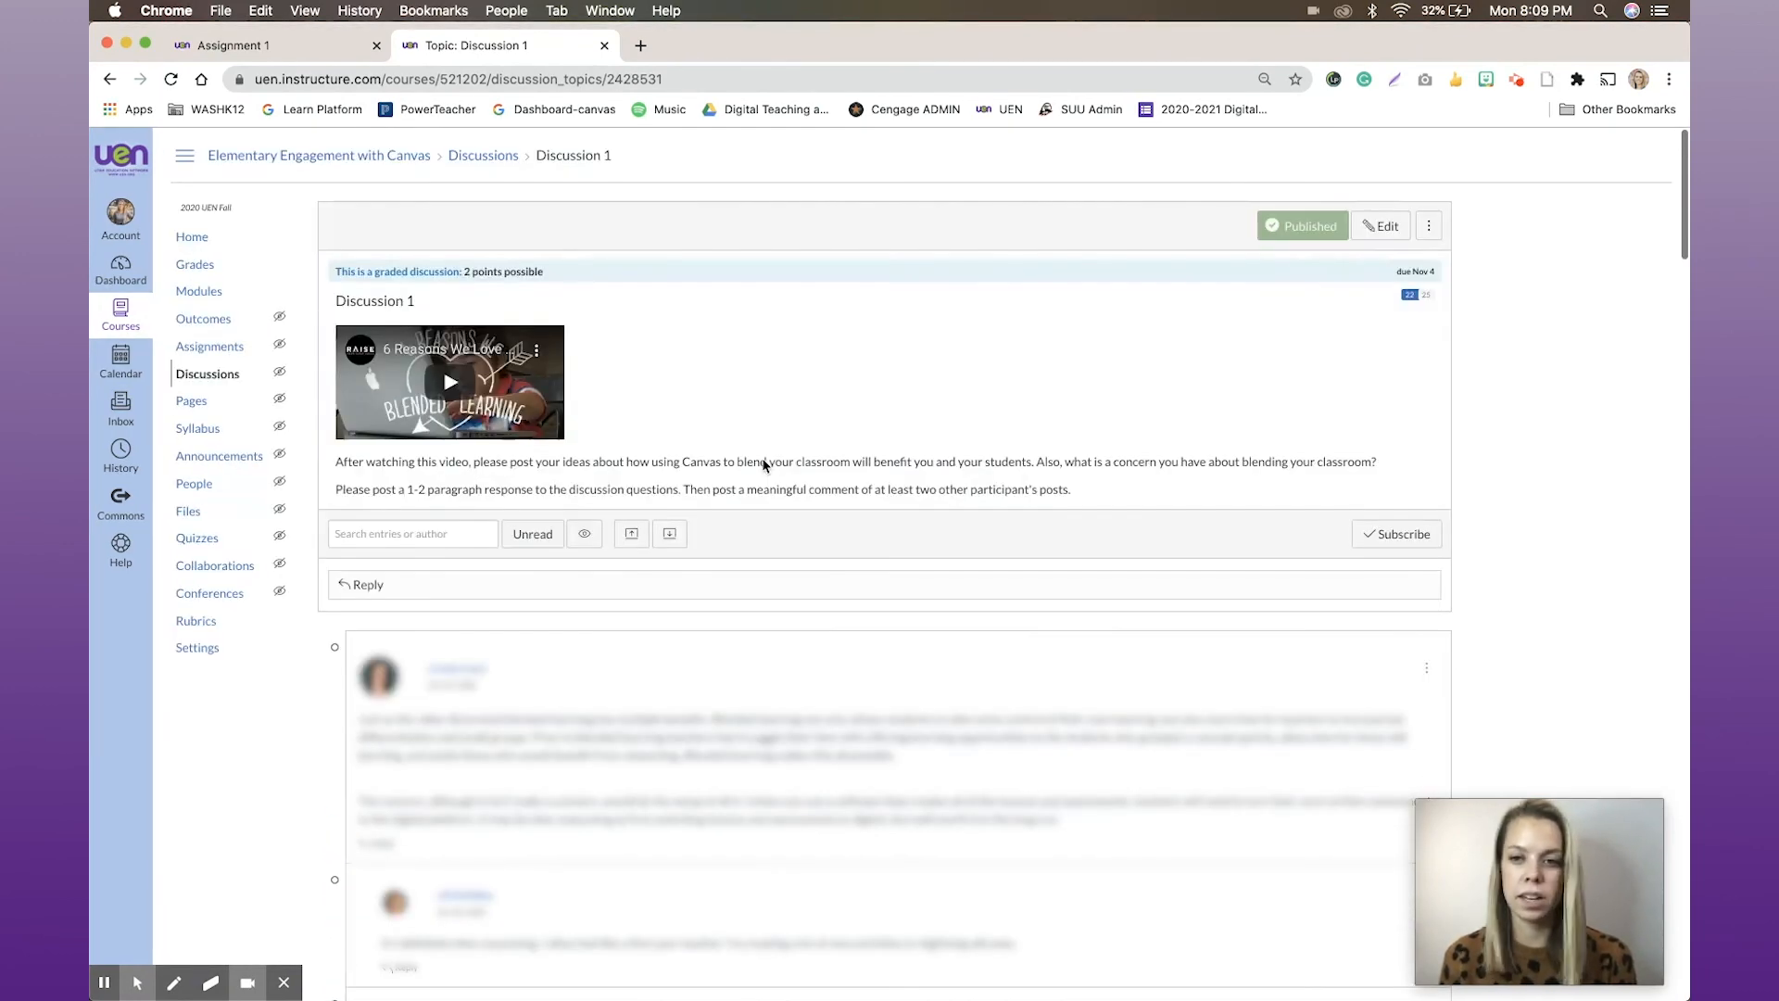